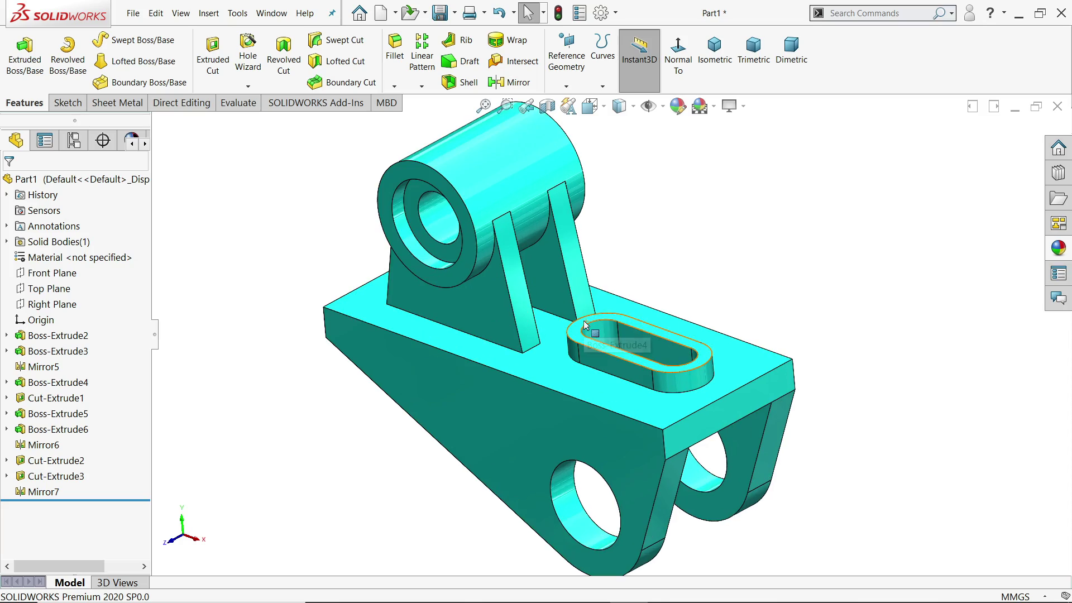
- Examine the finished bracket model and the dimensioned Exercise 111 reference drawing
mouse_move(719, 272)
middle_mouse_down()
mouse_move(536, 206)
mouse_move(447, 215)
mouse_move(721, 314)
mouse_move(723, 267)
mouse_move(692, 335)
mouse_move(706, 329)
mouse_move(714, 352)
mouse_move(738, 325)
middle_mouse_up()
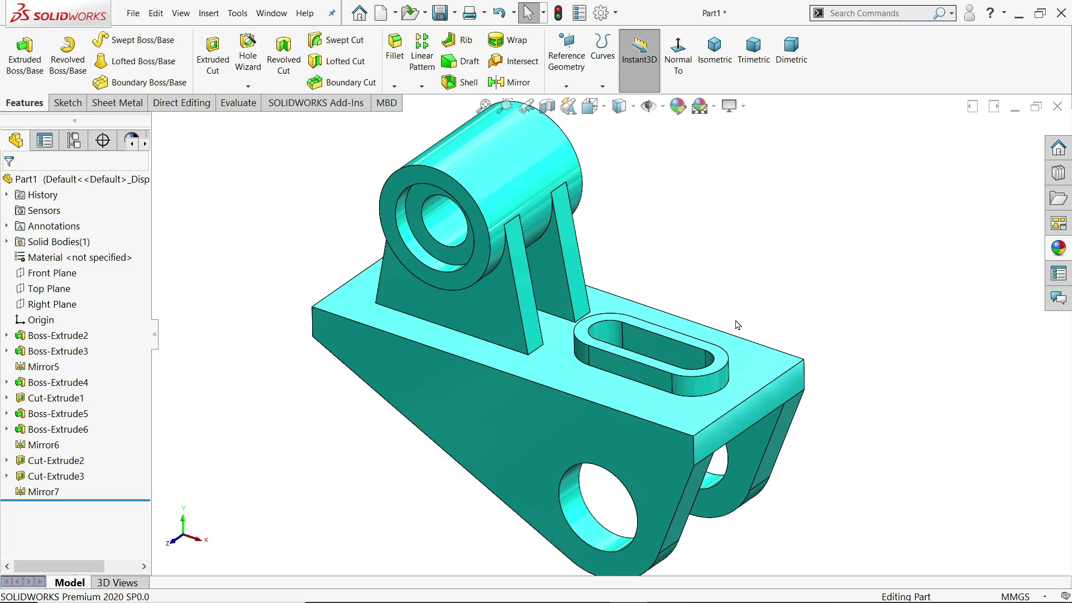
mouse_move(715, 316)
middle_mouse_down()
mouse_move(756, 251)
mouse_move(728, 270)
mouse_move(708, 306)
middle_mouse_up()
key("alt+Tab")
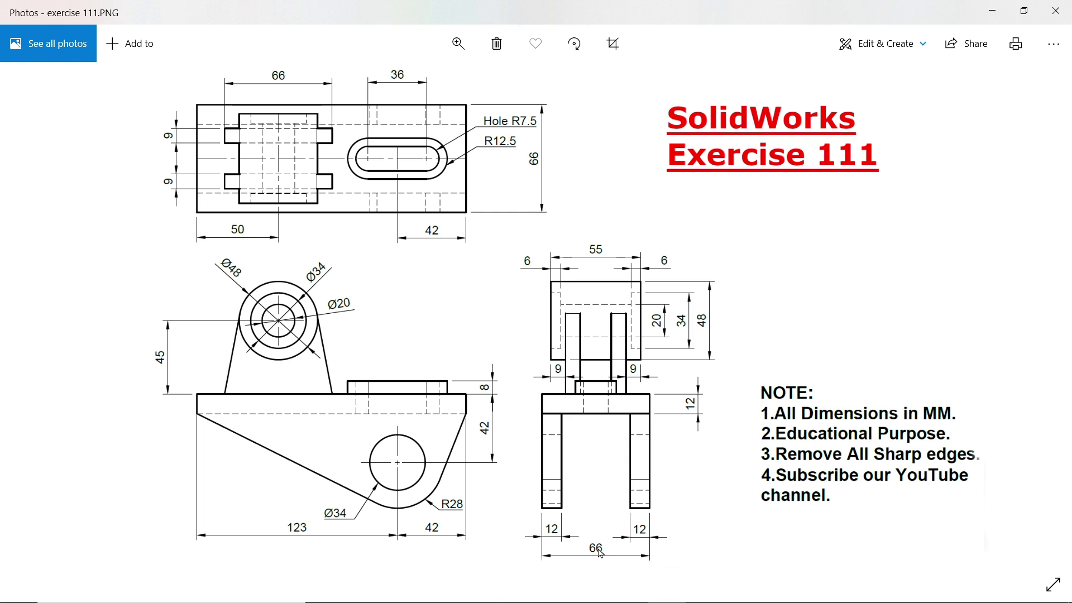
left_click(991, 13)
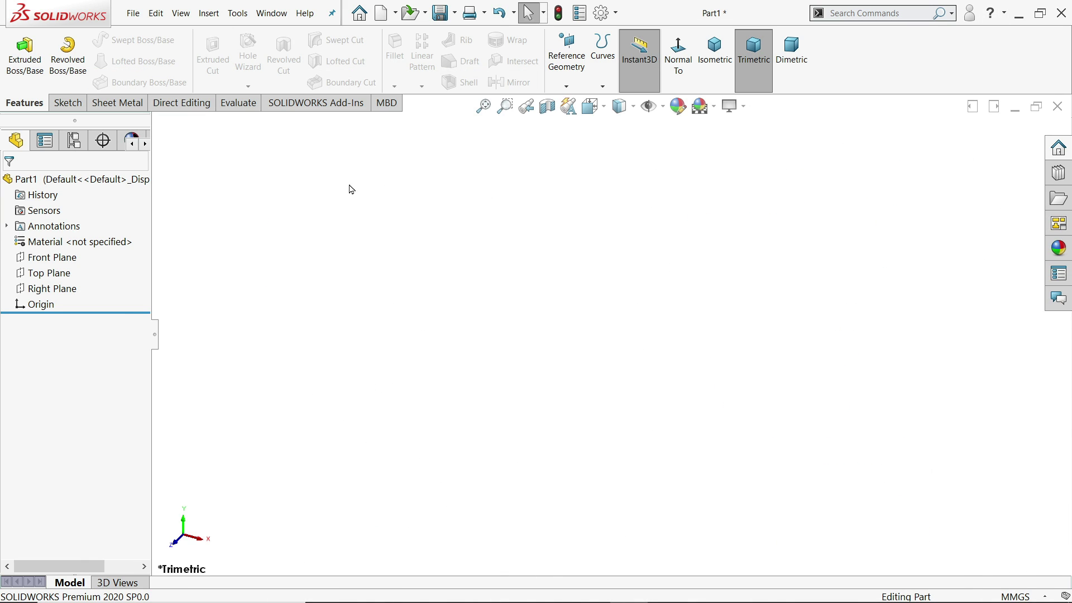
- Start a sketch on the Front Plane and draw a circle of 34 mm diameter centred on the origin
left_click(70, 262)
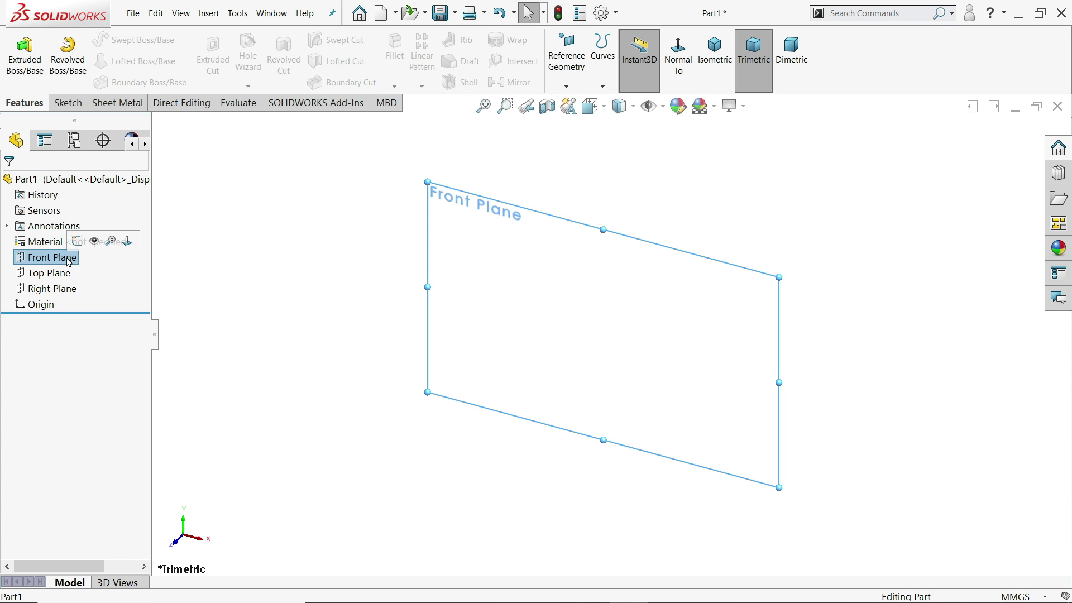
left_click(78, 241)
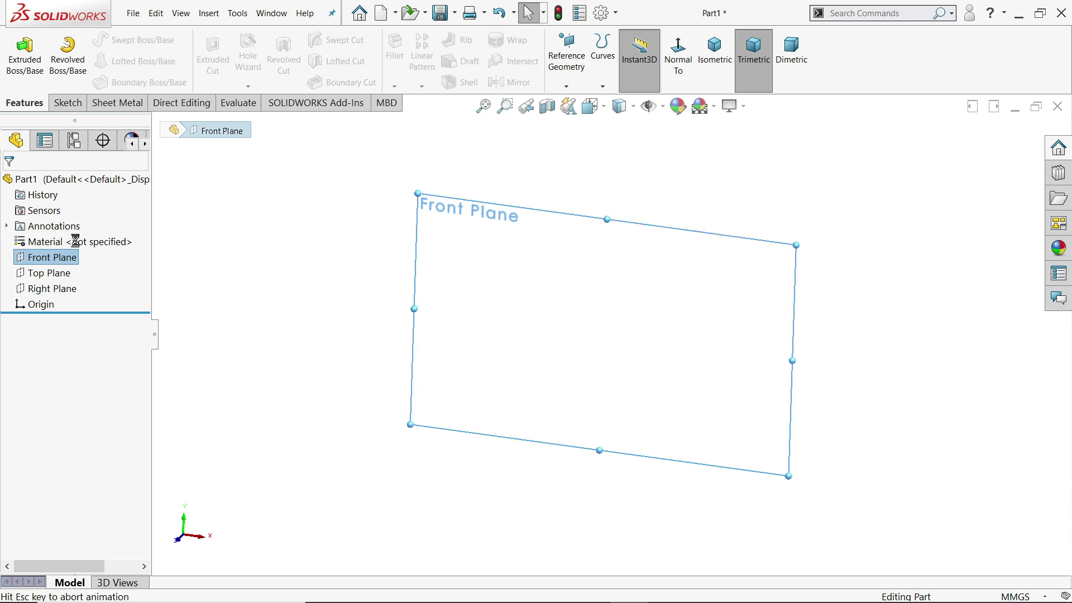
left_click(121, 40)
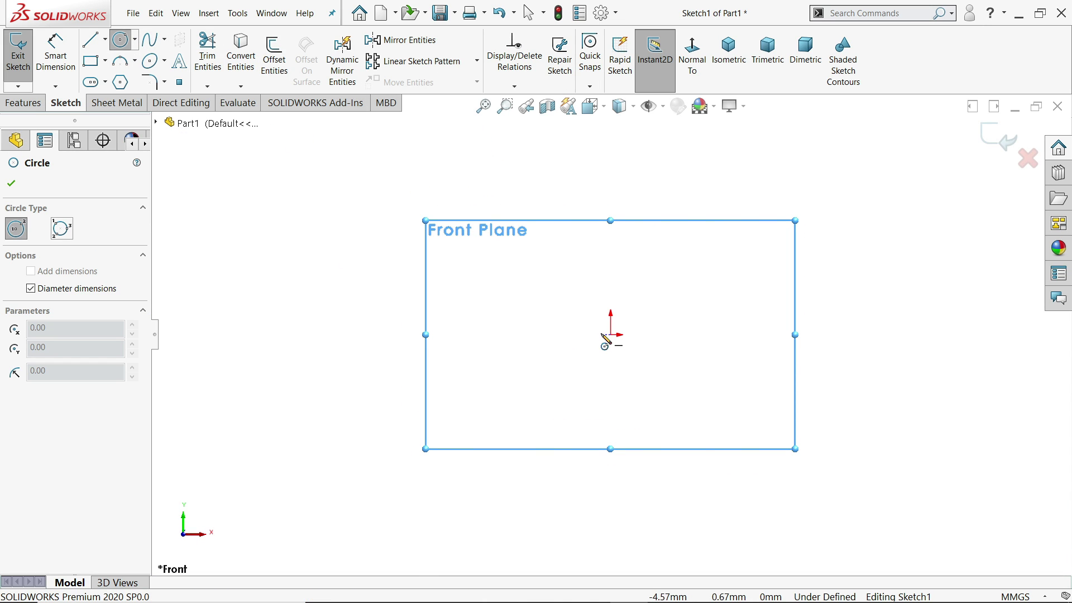
left_click_drag(610, 335, 652, 291)
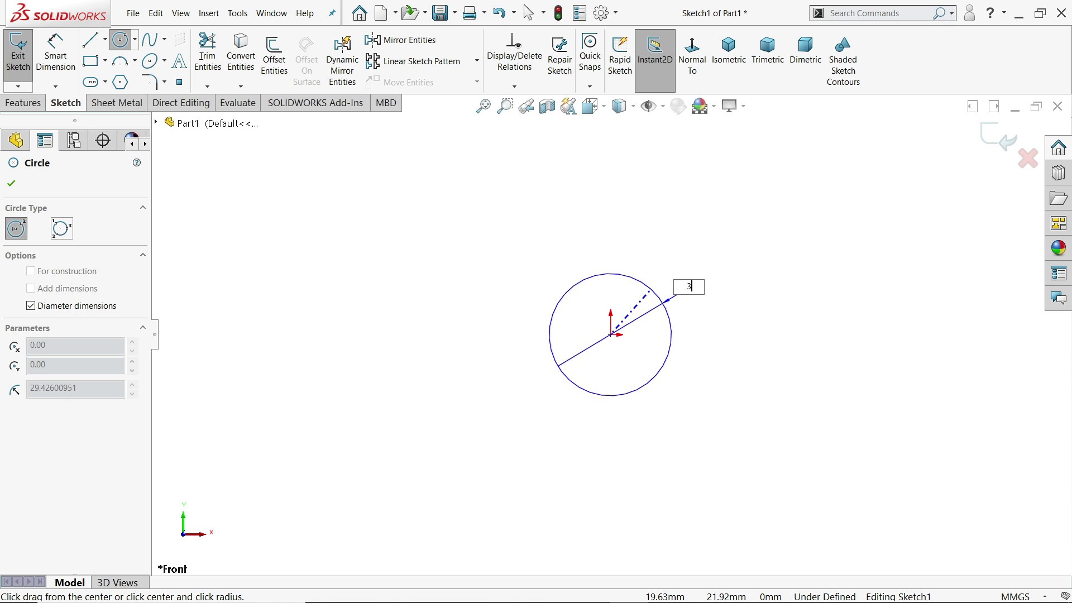
type("34")
key("Return")
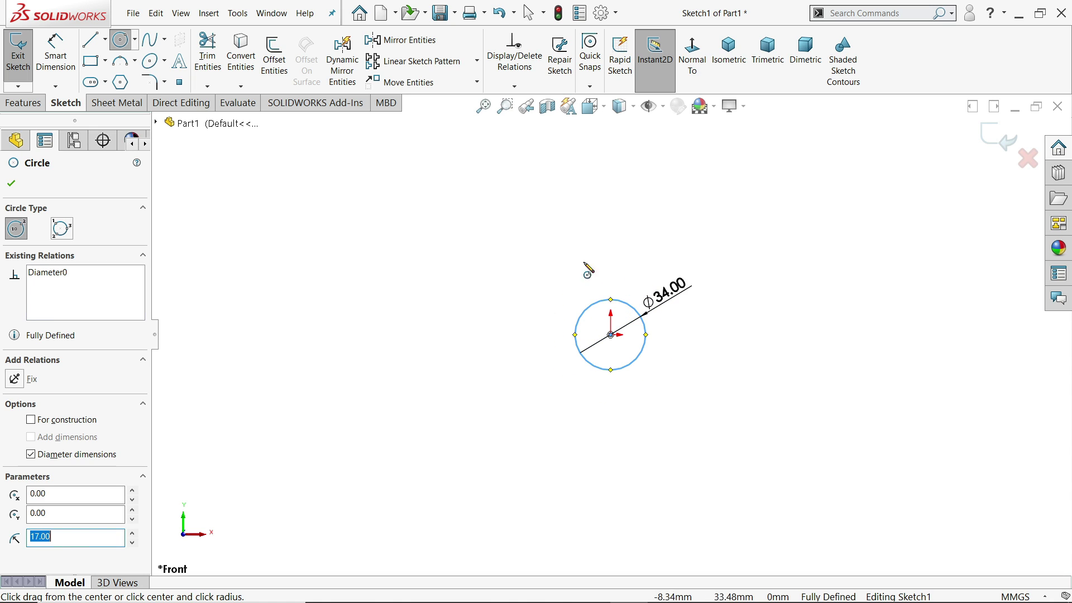
- Draw a long, nearly horizontal line above the circle, continuing with a short vertical edge and a line sloping inward past the circle's right side
left_click(90, 39)
left_click(324, 236)
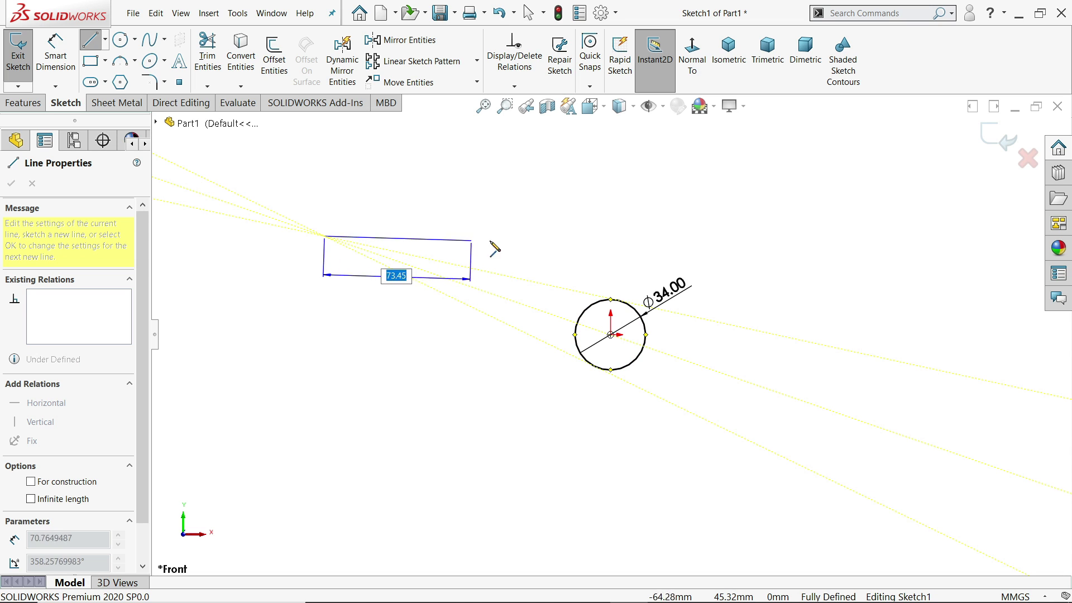
left_click(727, 240)
left_click(727, 264)
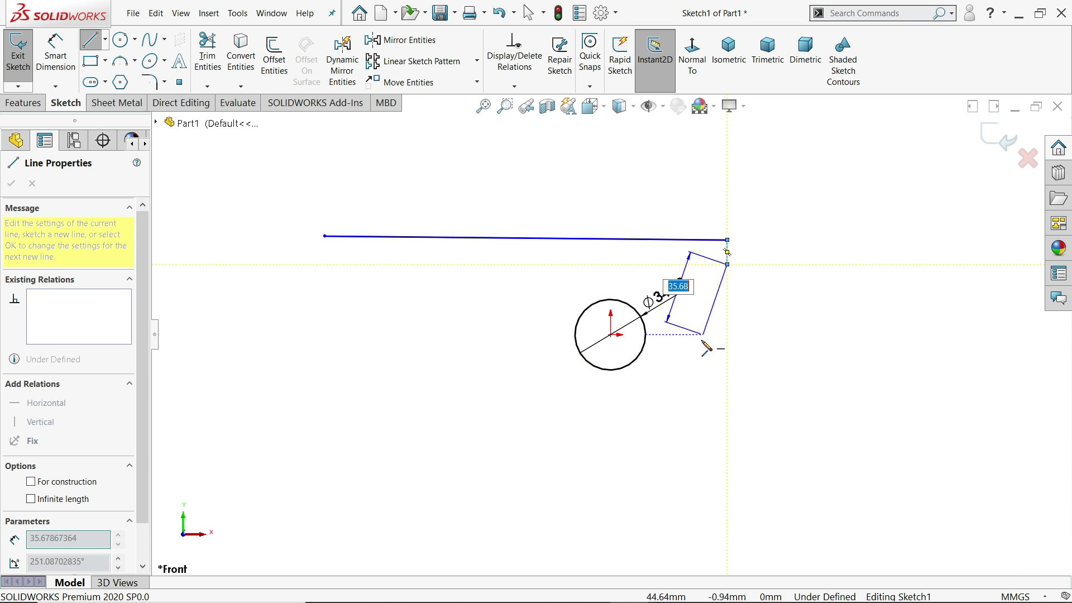
left_click(695, 351)
- Continue the outline with an arc beneath the circle, then close it with a sloping line and a left vertical edge about 22 mm long
scroll(698, 346, "down", 7)
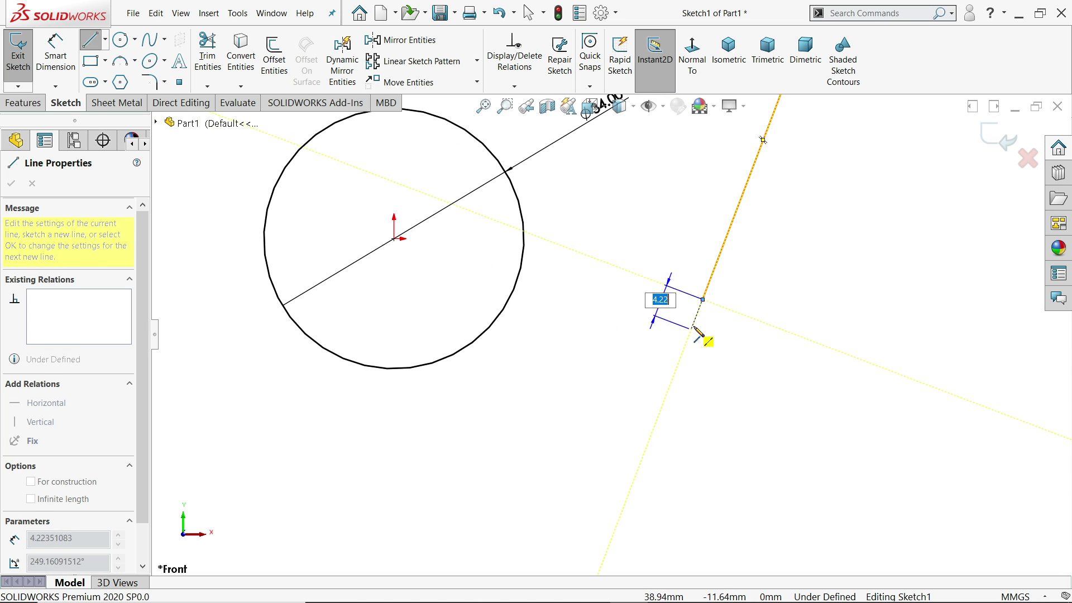
scroll(584, 408, "up", 5)
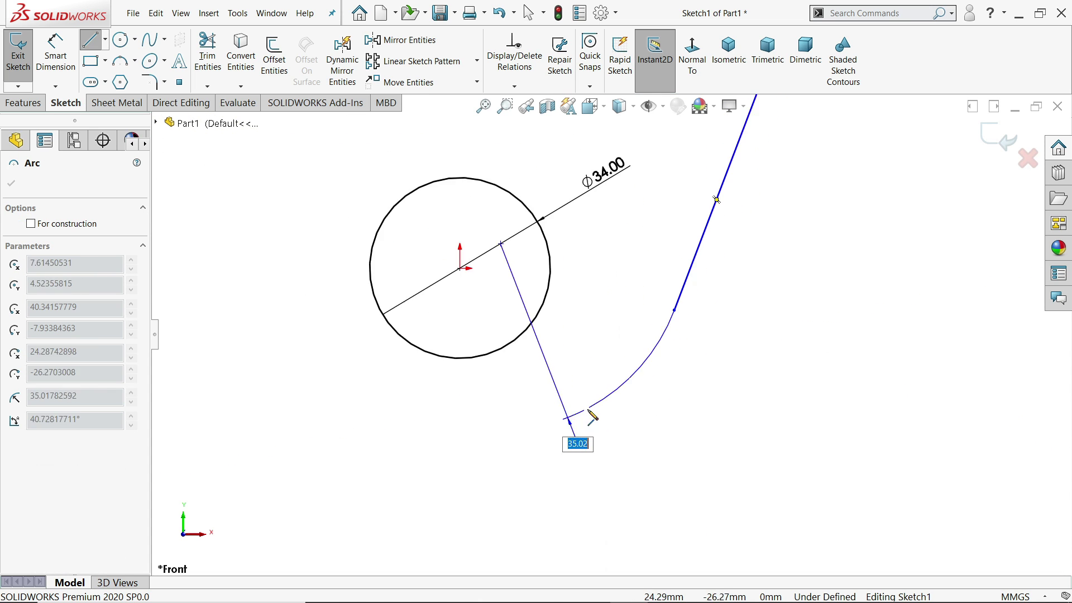
left_click(393, 387)
scroll(382, 391, "up", 3)
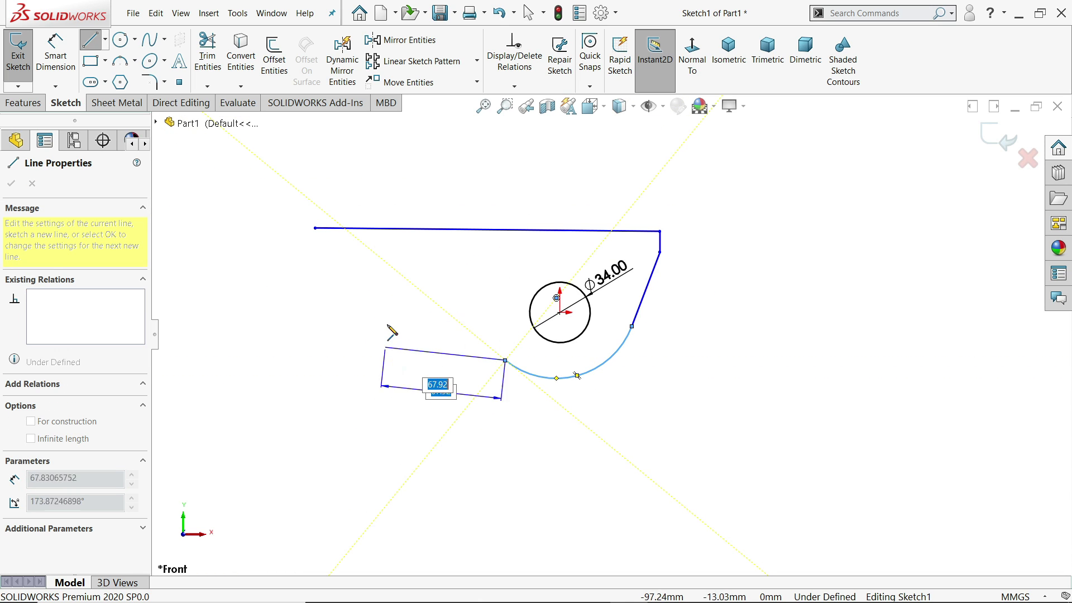
left_click(315, 267)
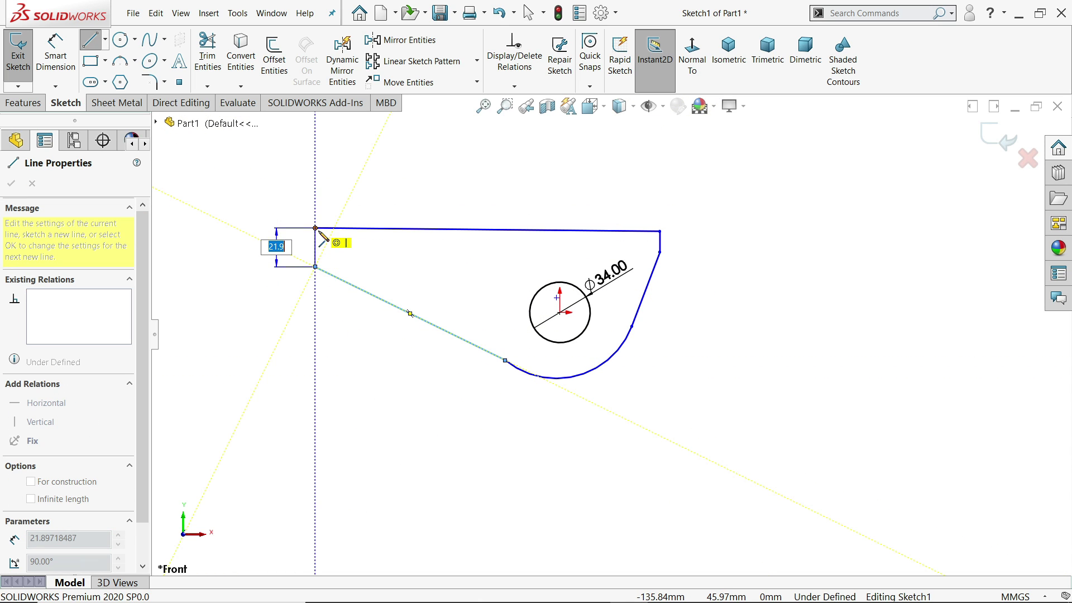
left_click(316, 228)
right_click(385, 249)
left_click(424, 252)
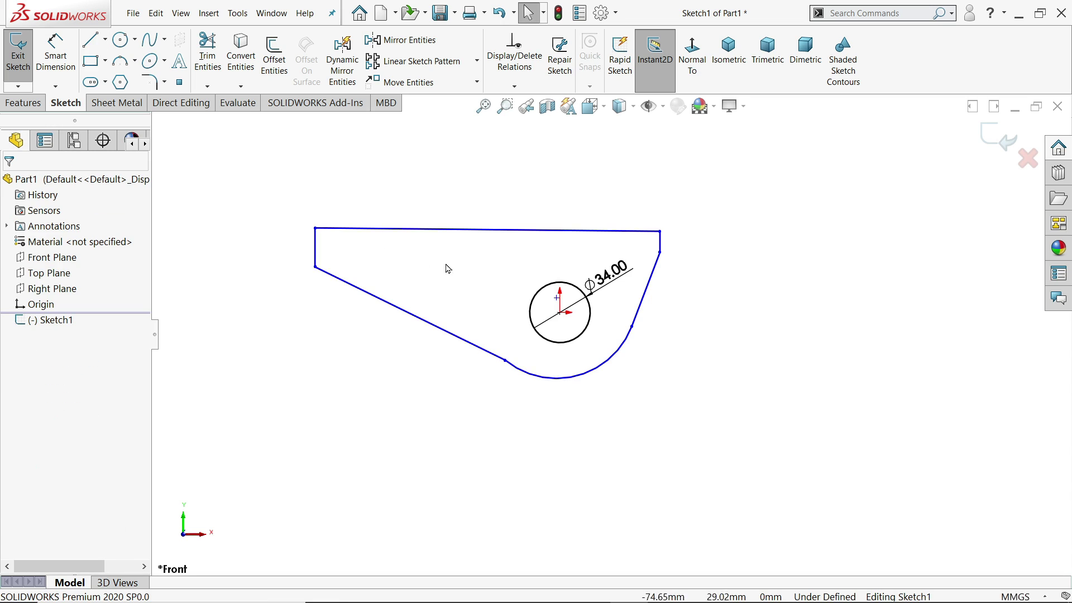
- Add tangent relations at both ends of the lower arc to the adjoining sloping lines
scroll(430, 258, "down", 3)
left_click(568, 440)
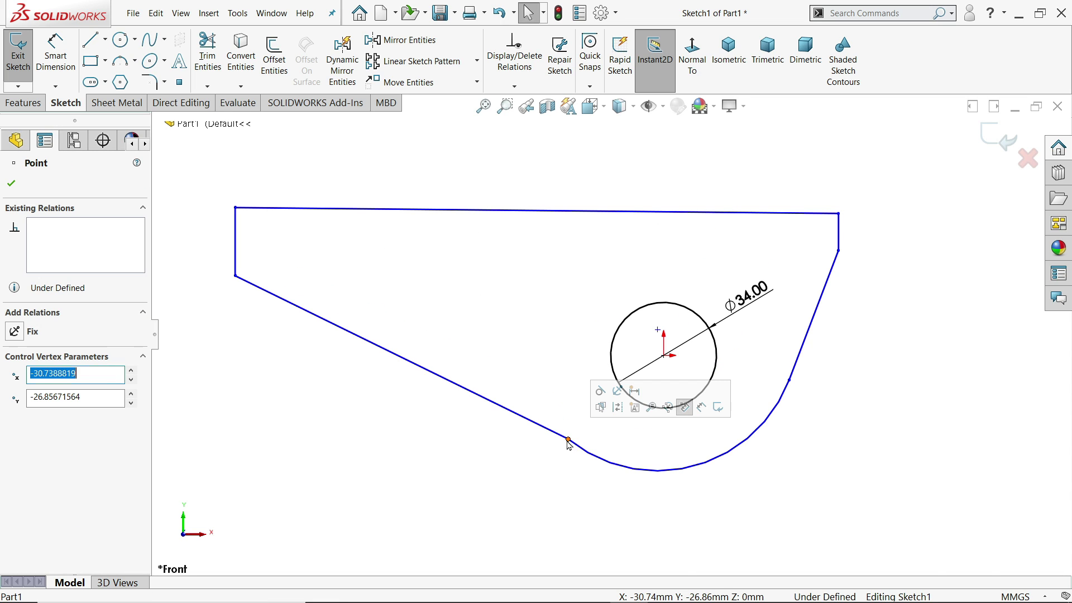
left_click(684, 407)
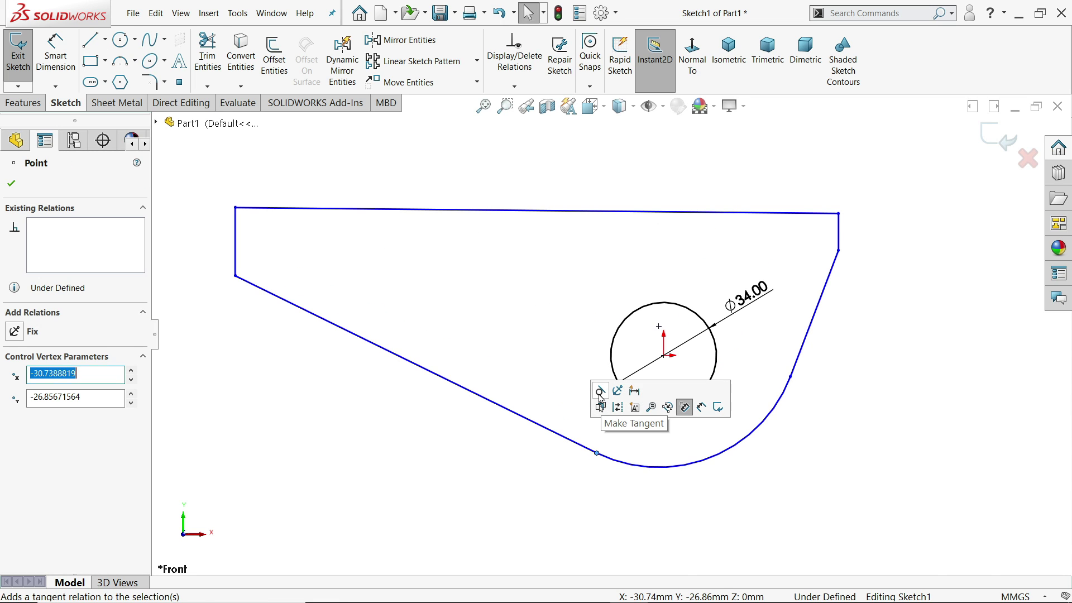
left_click(790, 377)
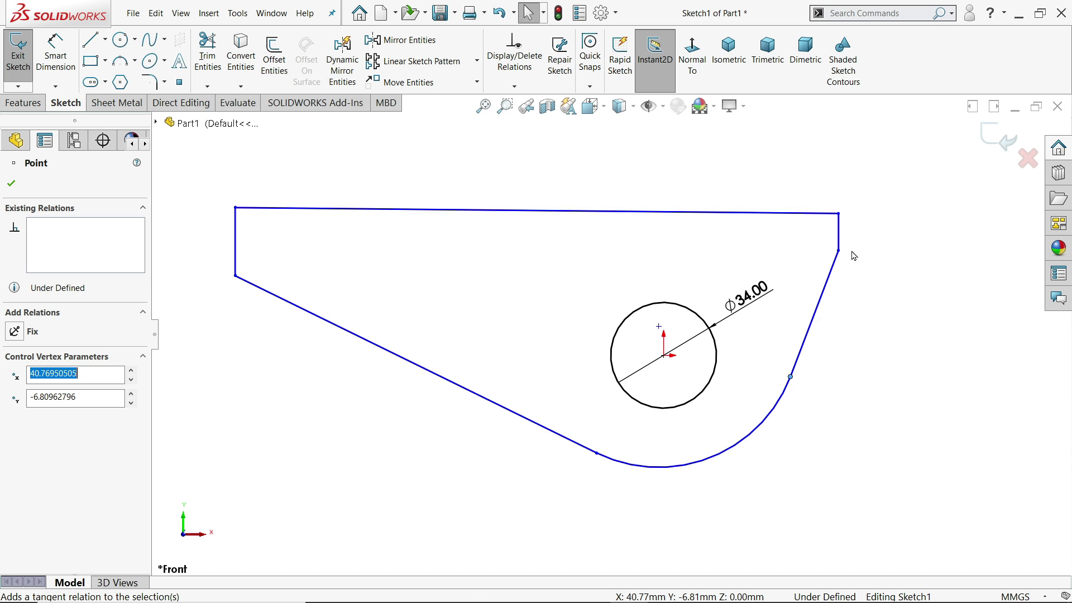
- Make the profile's left and right vertical edges equal in length
left_click_drag(865, 226, 213, 249)
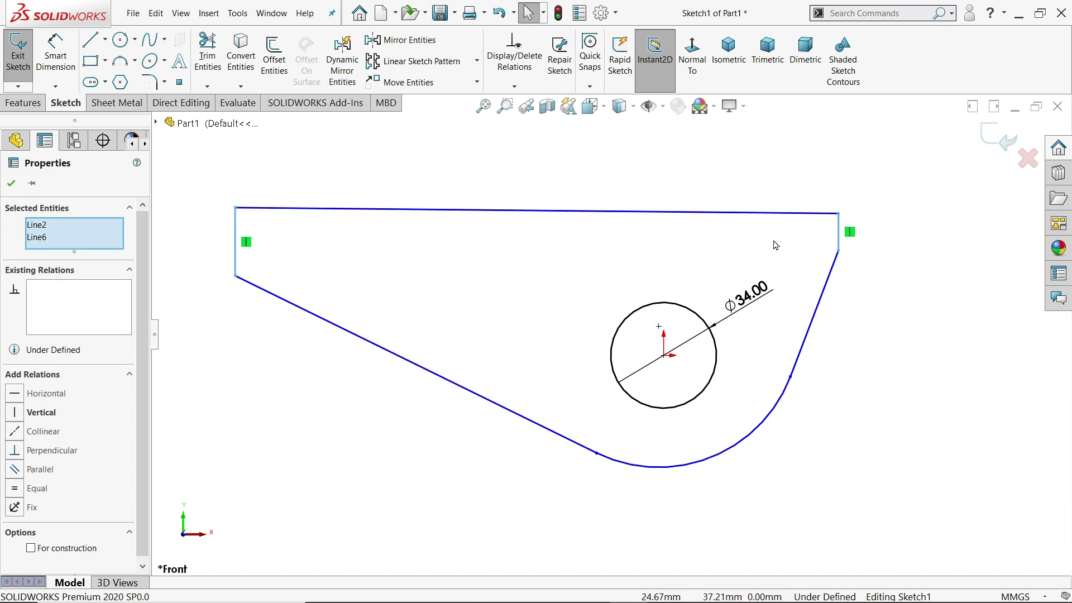
left_click(35, 490)
left_click(584, 299)
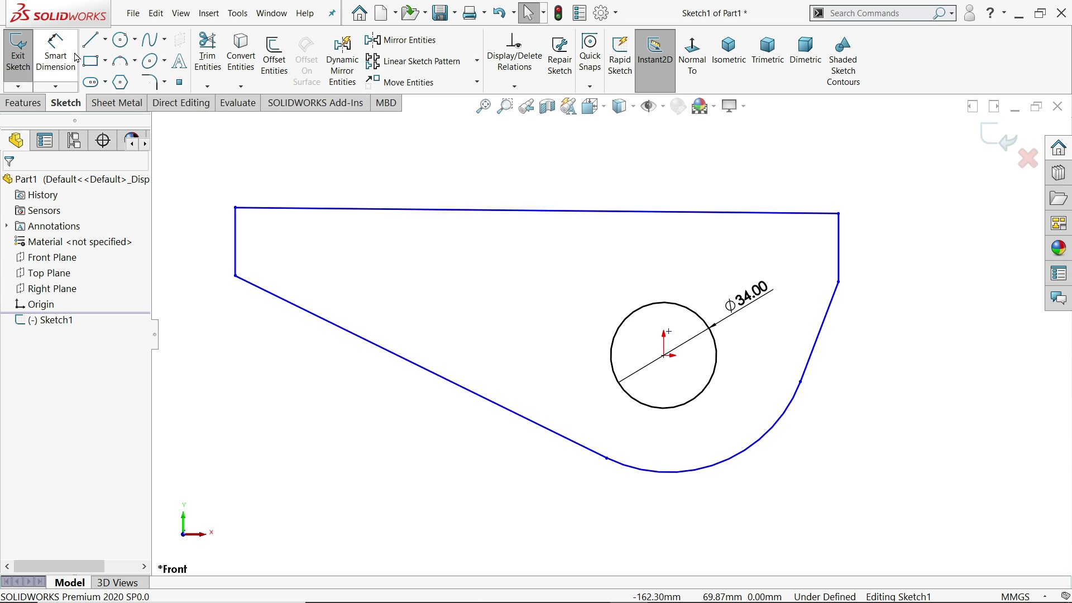
left_click(54, 59)
scroll(678, 207, "up", 2)
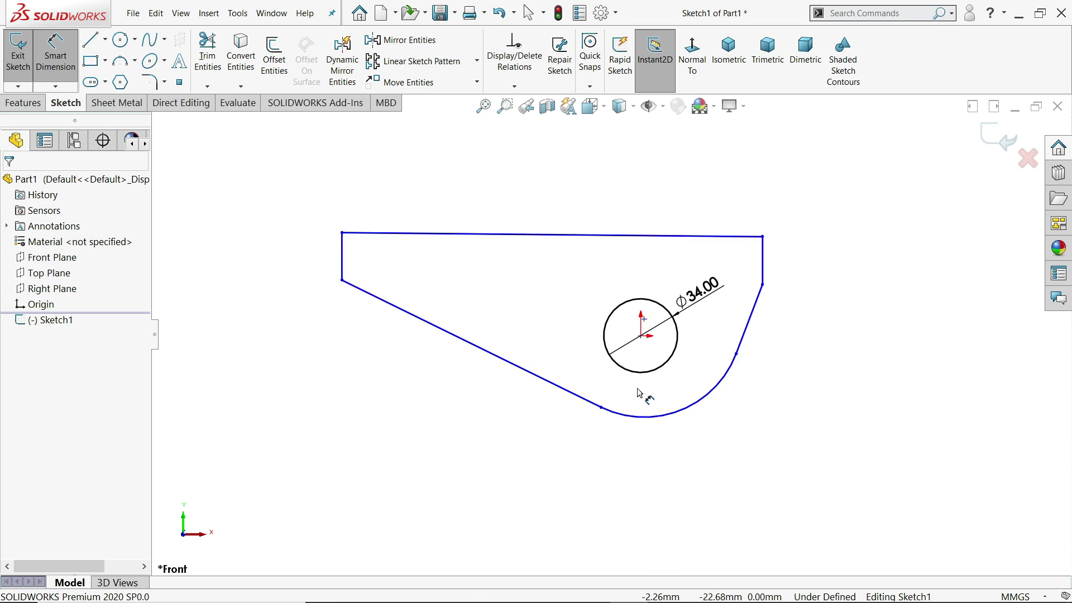
scroll(642, 385, "down", 3)
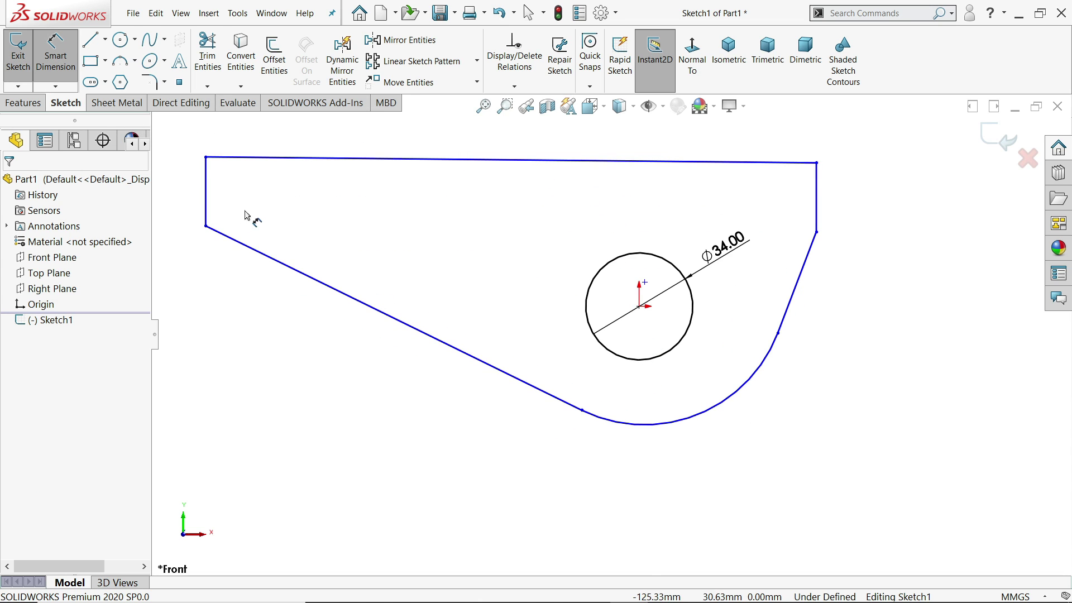
key("Escape")
- Make the lower arc of the outline concentric with the 34 mm circle
left_click(665, 355)
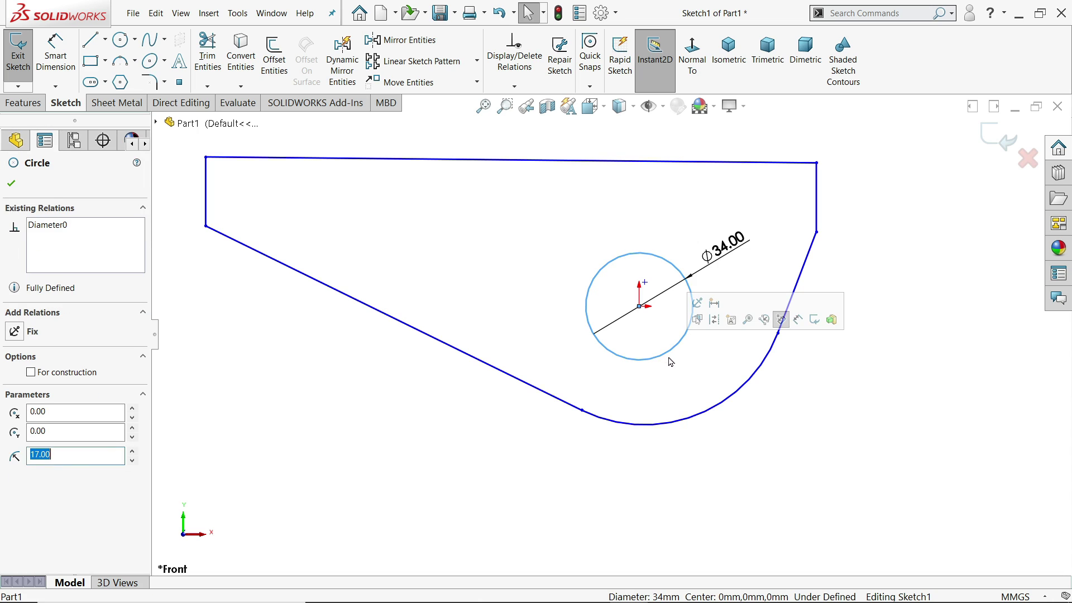
left_click(716, 413, "ctrl")
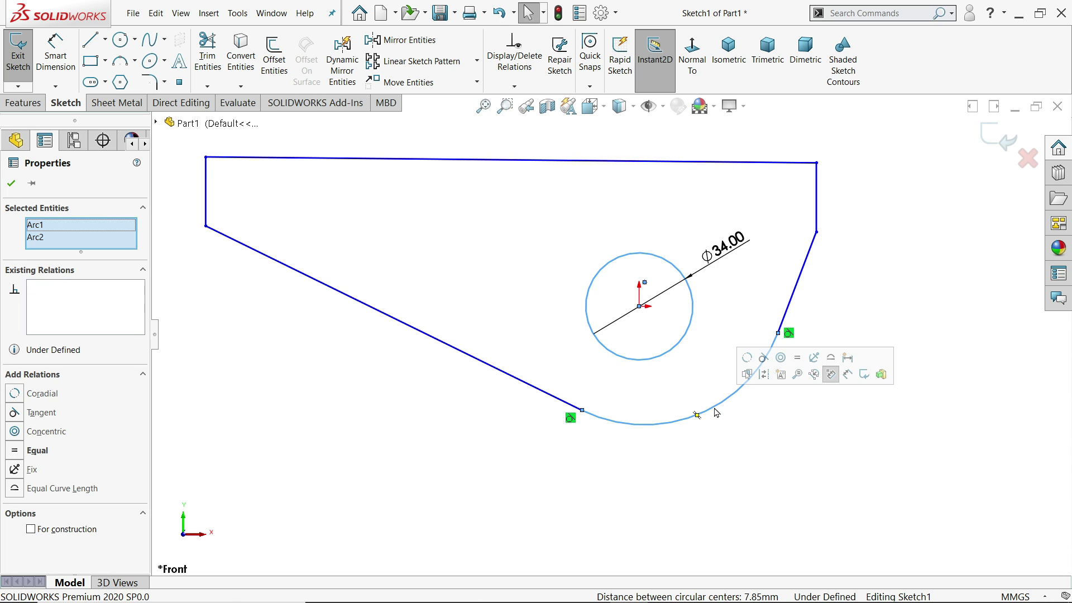
left_click(781, 358)
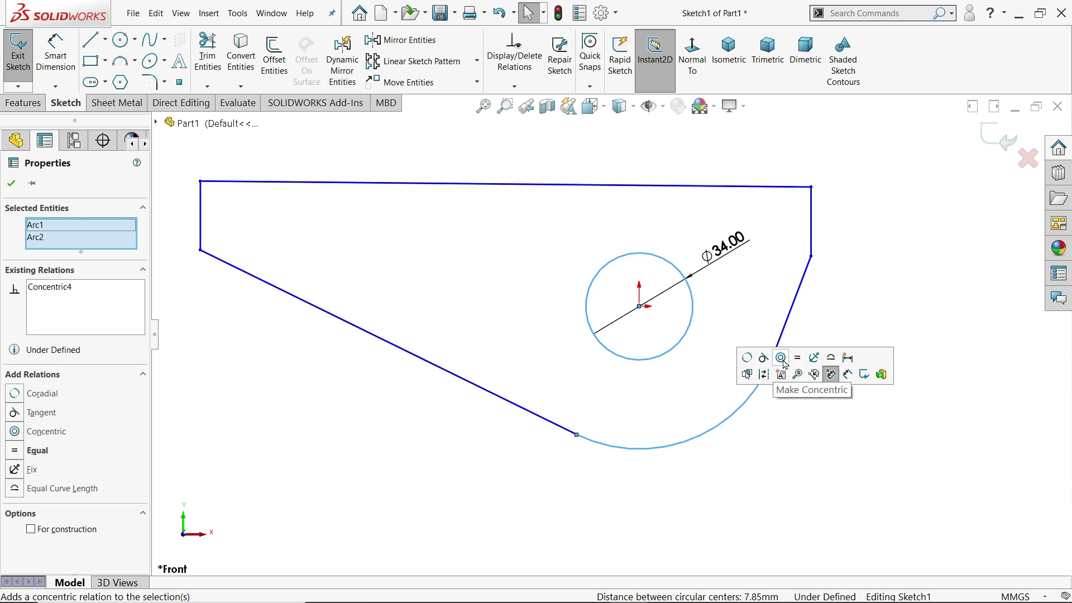
left_click(875, 293)
- Dimension the horizontal distance from the circle's centre to the left vertical edge as 123 mm
left_click(56, 56)
left_click(639, 307)
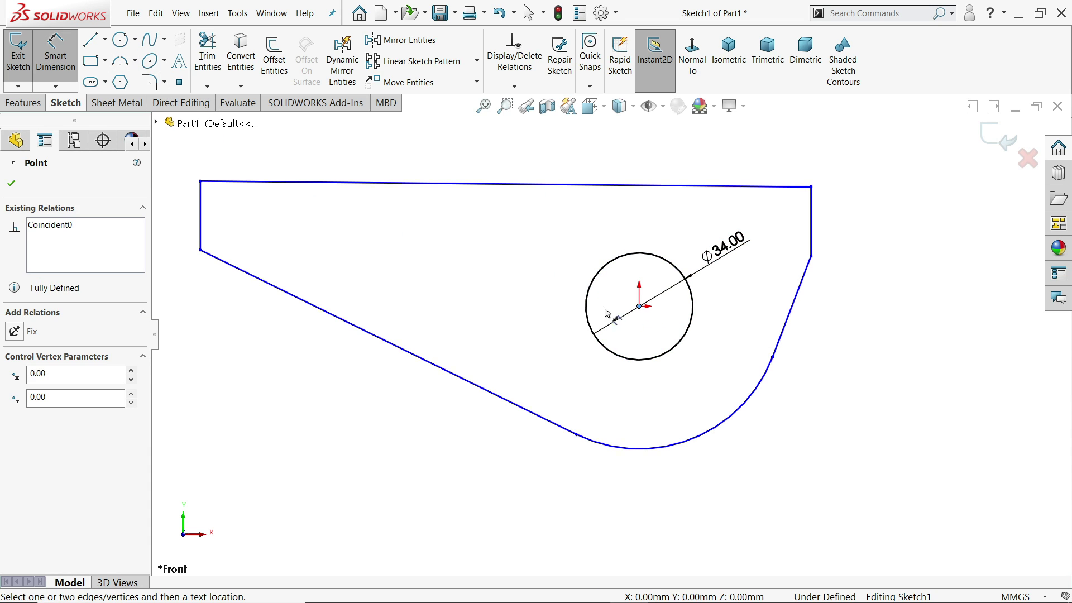
left_click(207, 246)
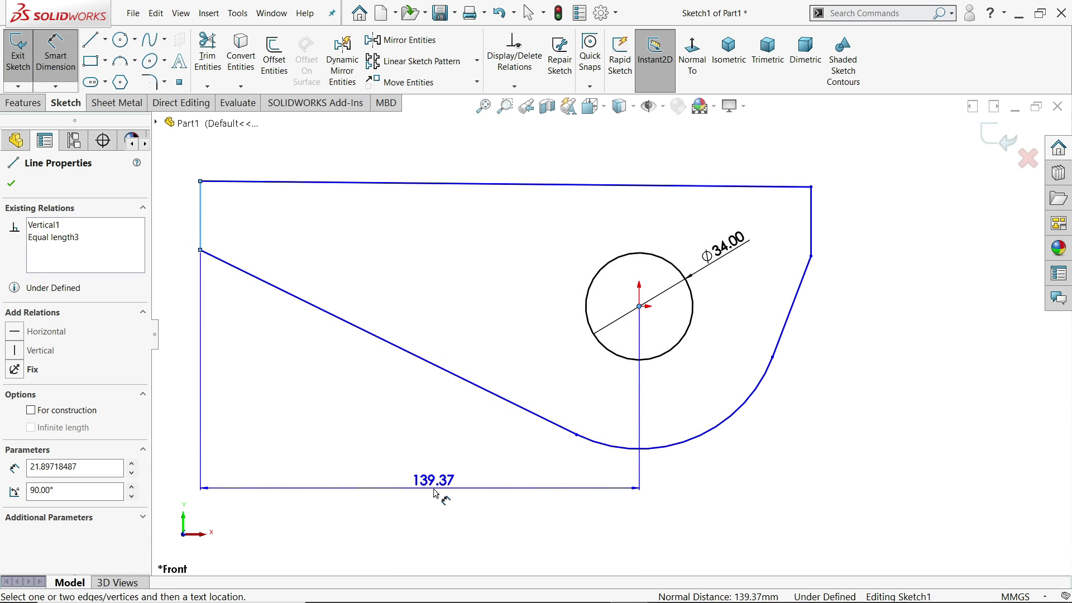
left_click(436, 490)
type("123")
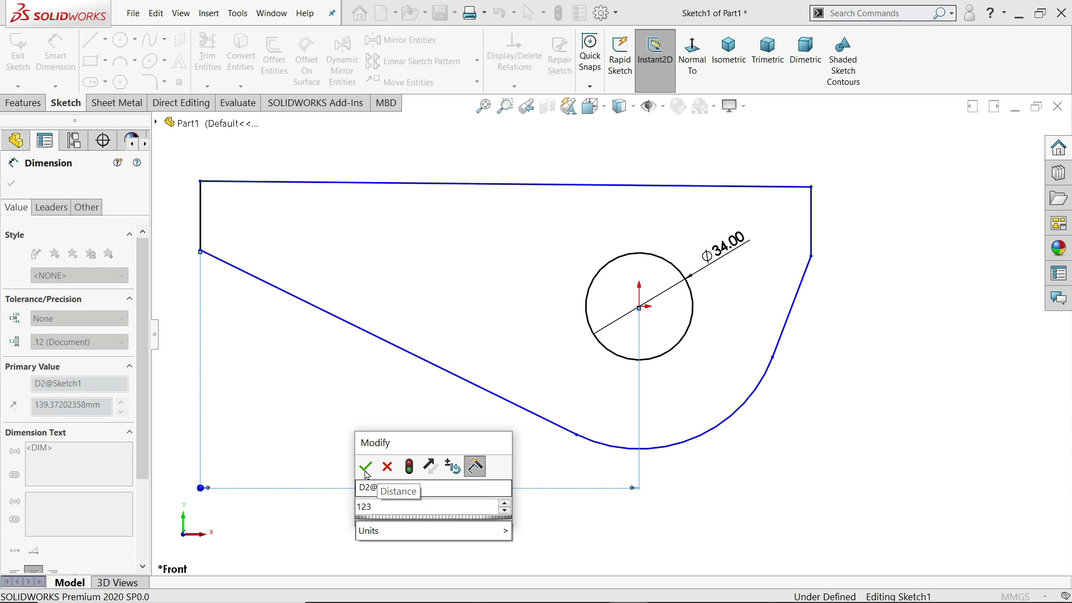
key("Return")
- Dimension the horizontal distance from the circle's centre to the right vertical edge as 42 mm
left_click(640, 307)
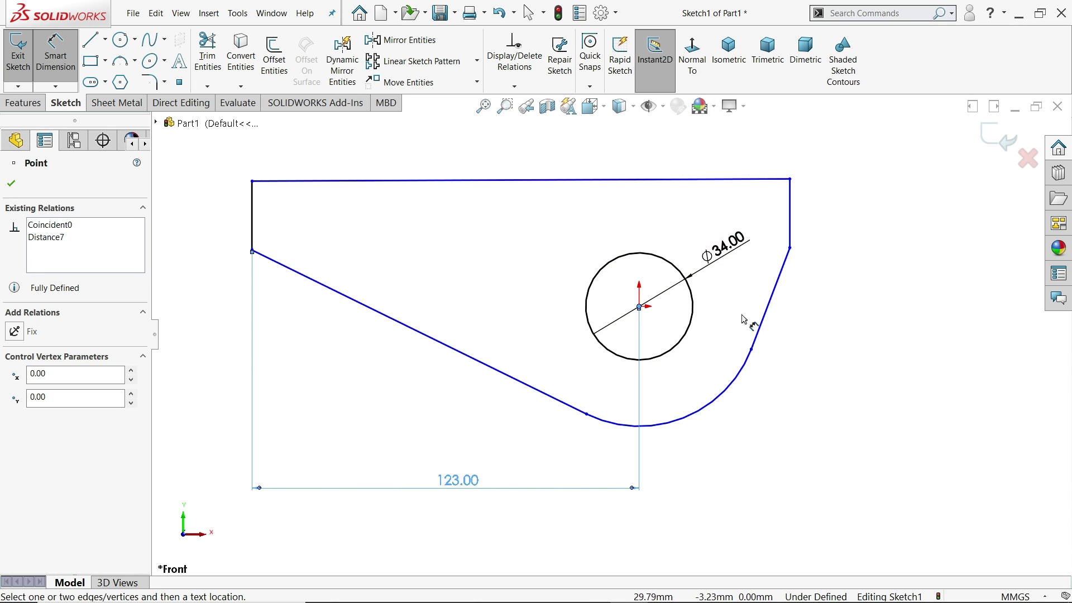
left_click(789, 245)
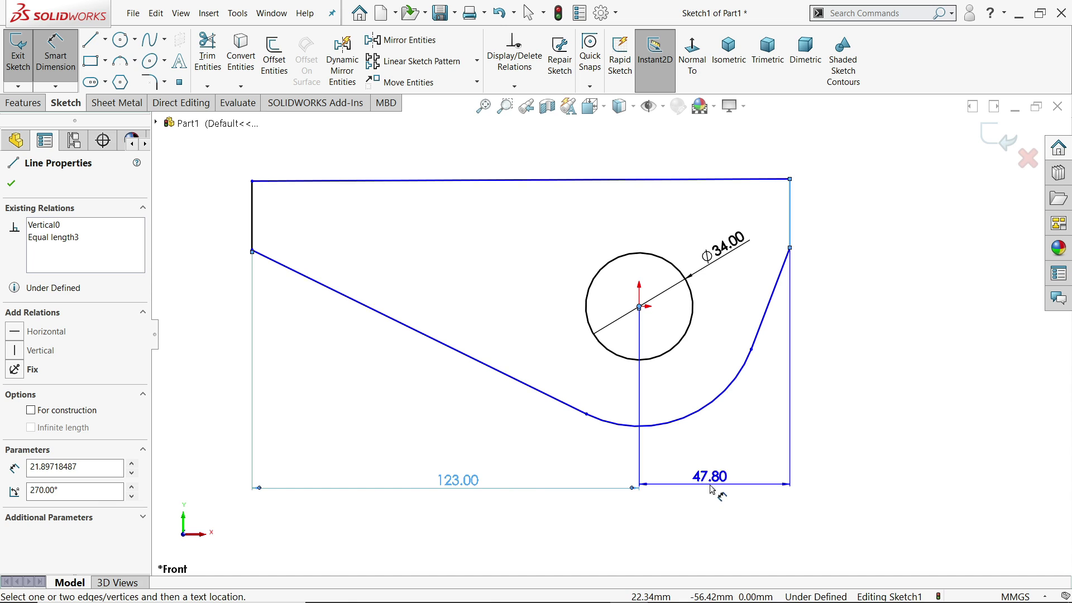
left_click(707, 490)
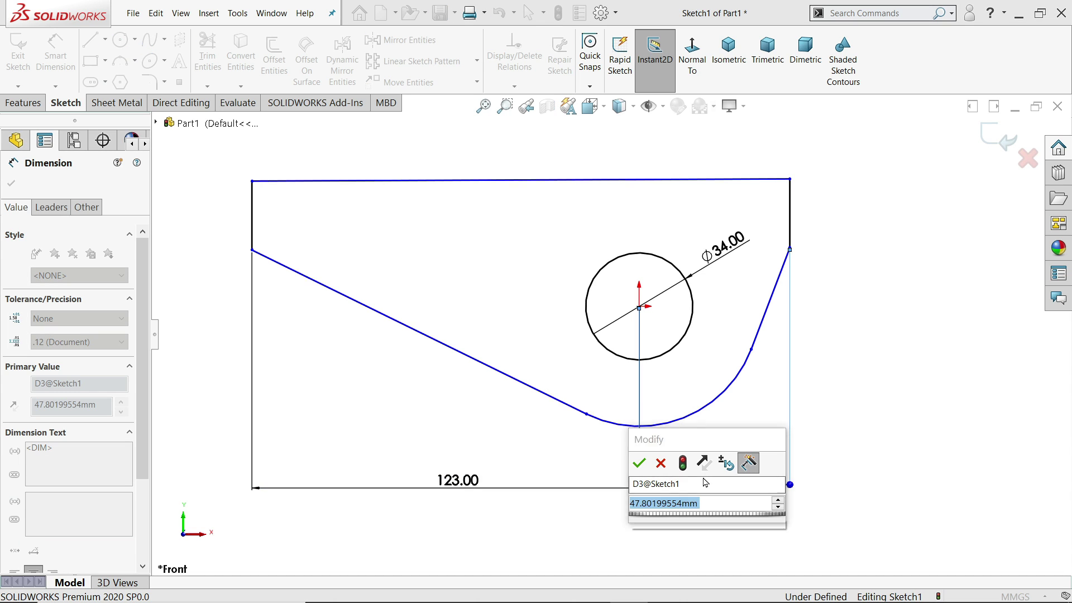
type("42")
left_click(640, 468)
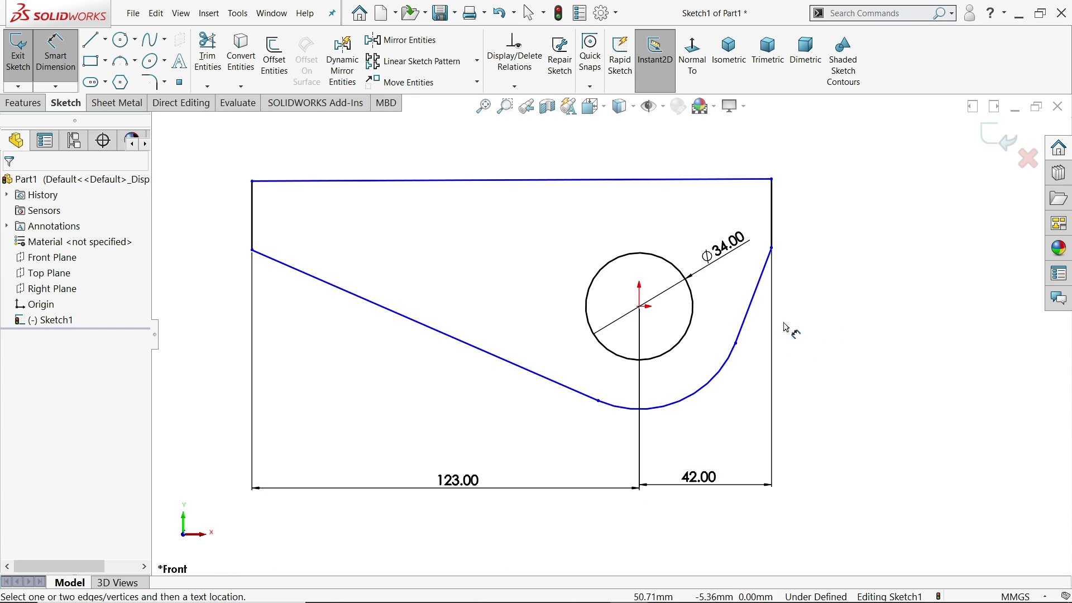
- Dimension the vertical distance from the circle's centre to the profile's top edge as 42 mm
left_click(643, 310)
left_click(719, 180)
left_click(861, 251)
type("42")
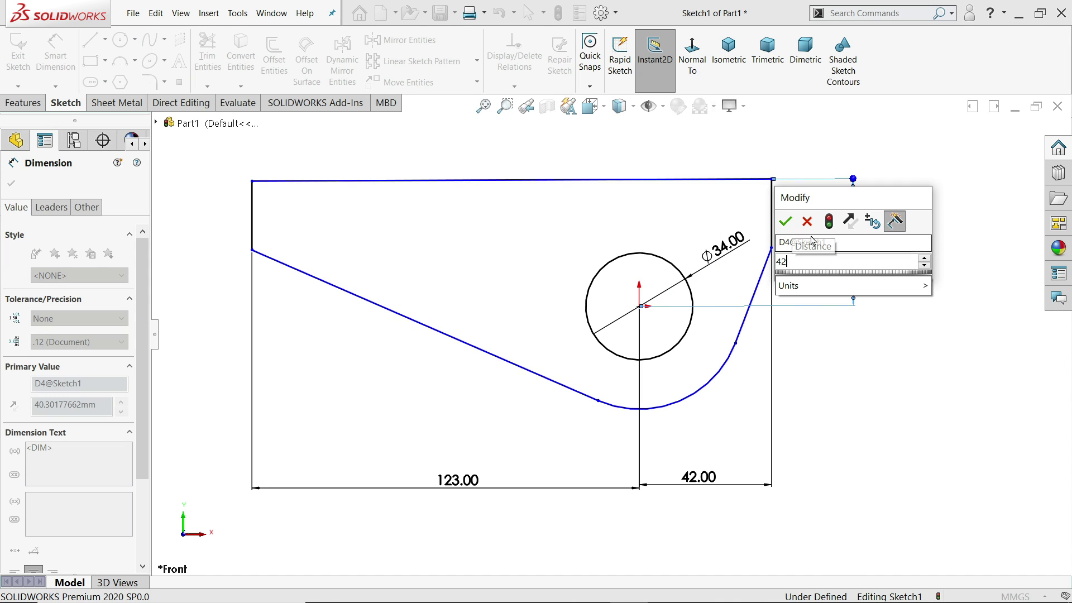
left_click(785, 218)
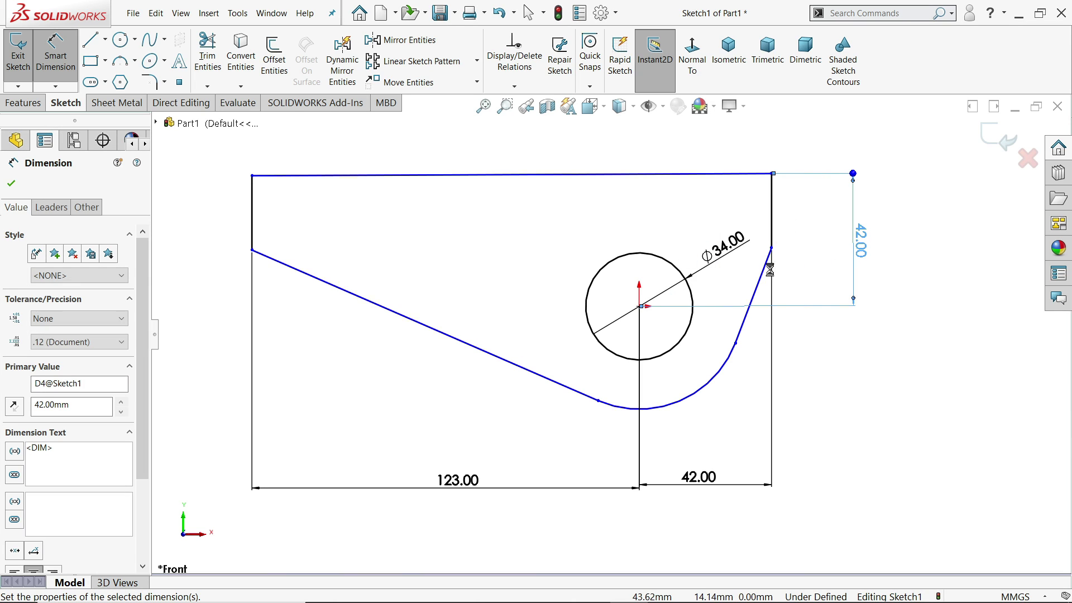
- Dimension the right vertical edge's length as 12 mm
left_click(772, 218)
left_click(804, 213)
type("12")
left_click(734, 188)
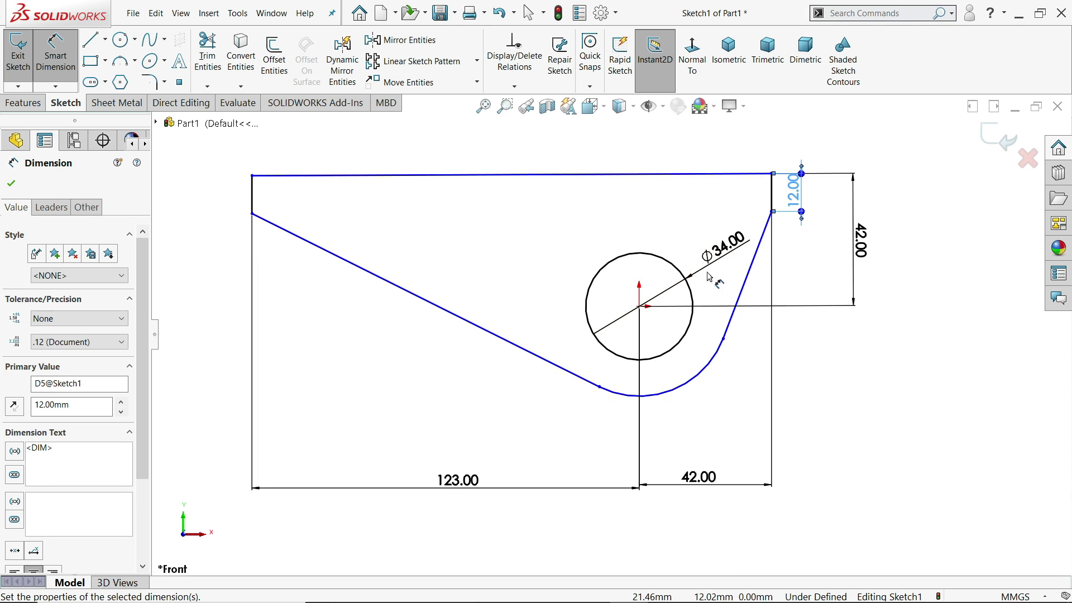
- Dimension the radius of the profile's bottom arc as 28 mm
key("f")
scroll(624, 280, "up", 2)
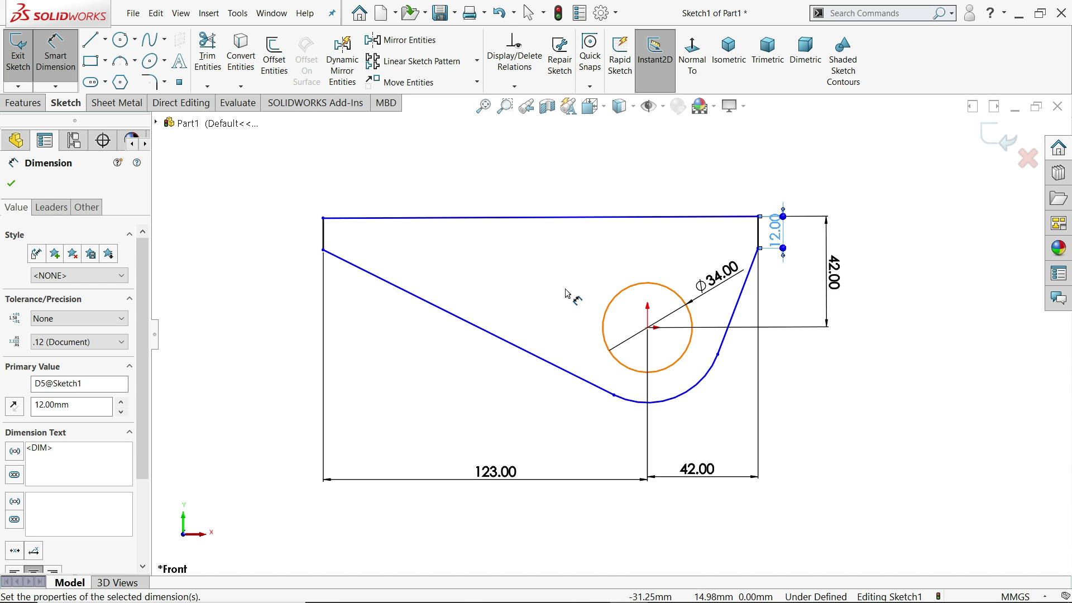
scroll(804, 363, "down", 1)
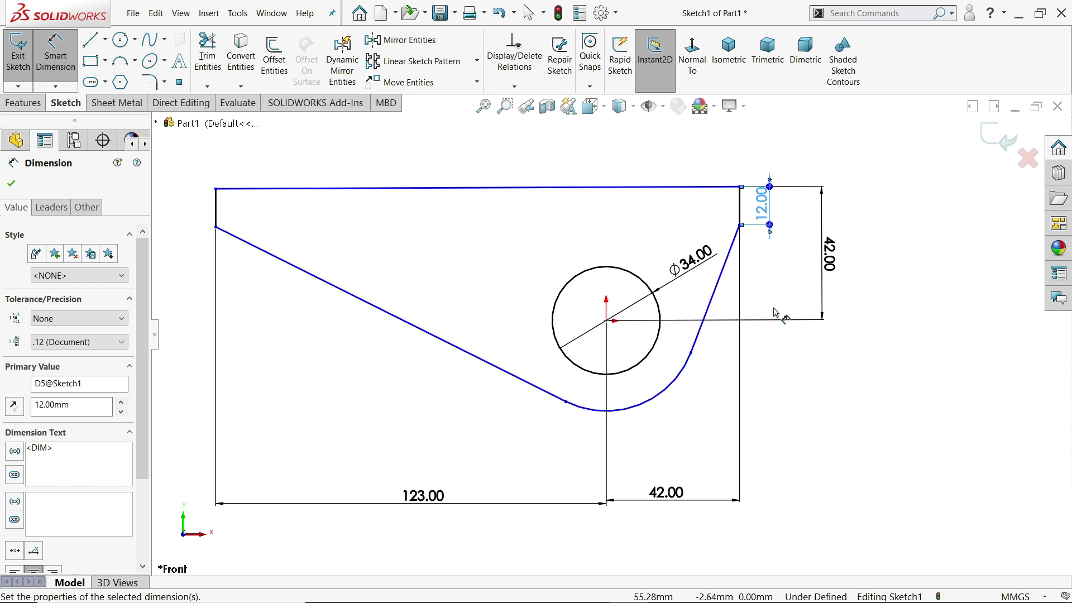
left_click(935, 323)
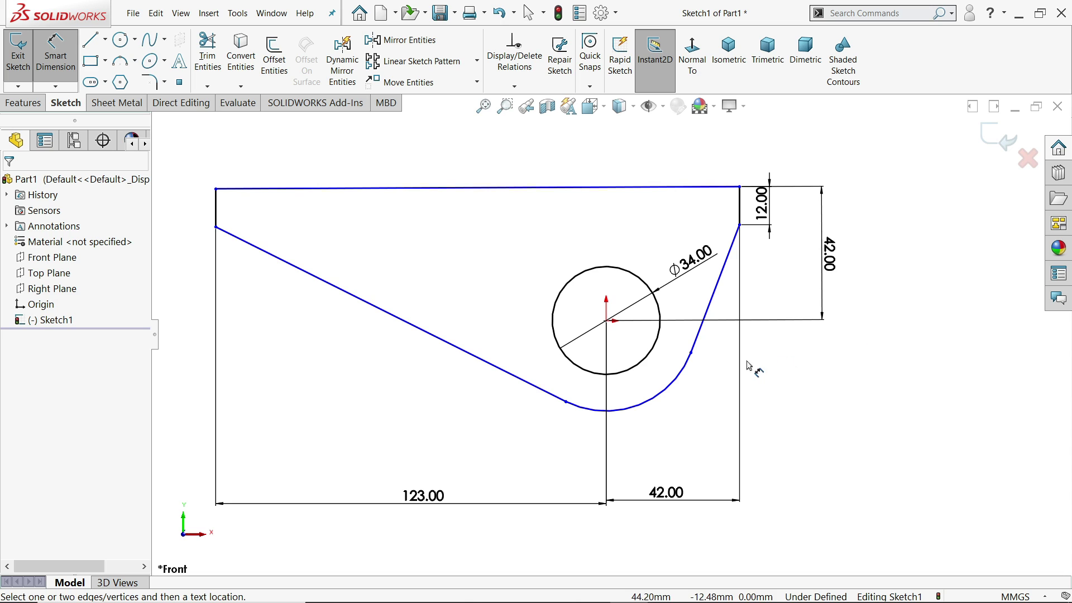
left_click(672, 389)
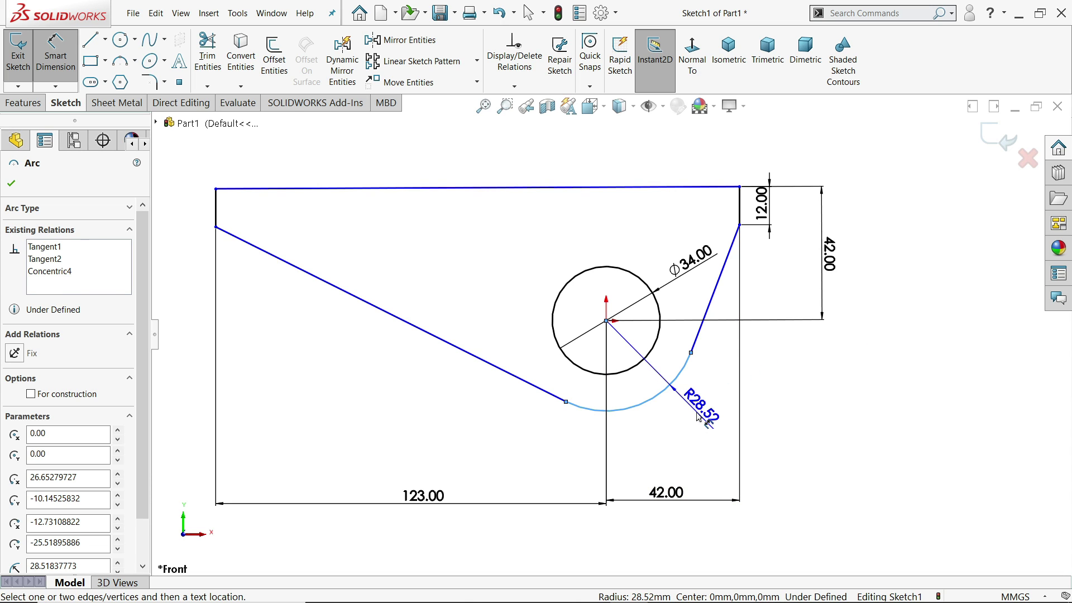
left_click(698, 417)
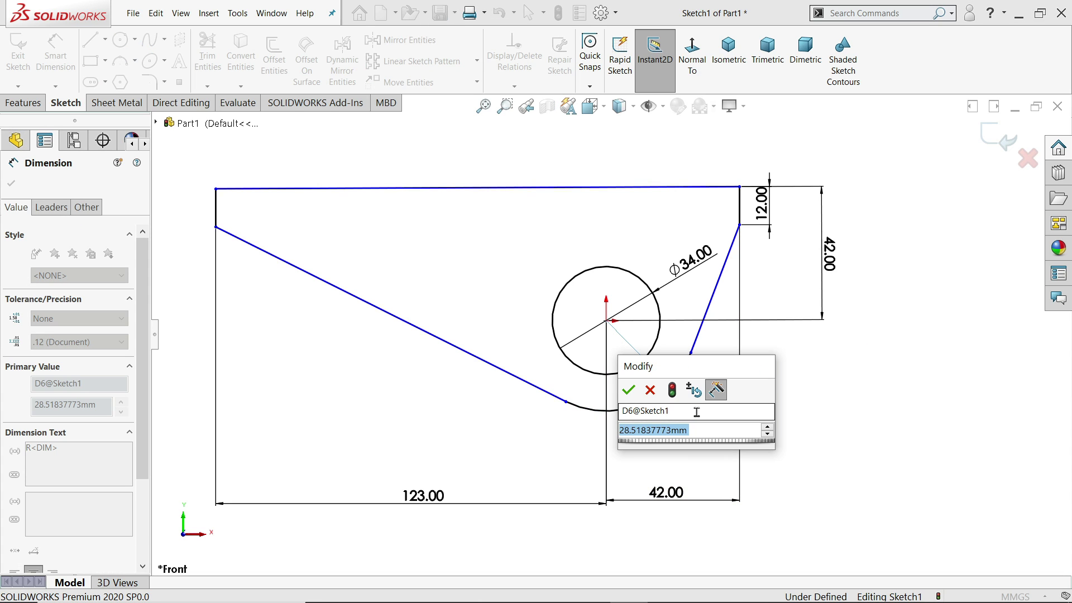
type("28")
key("Return")
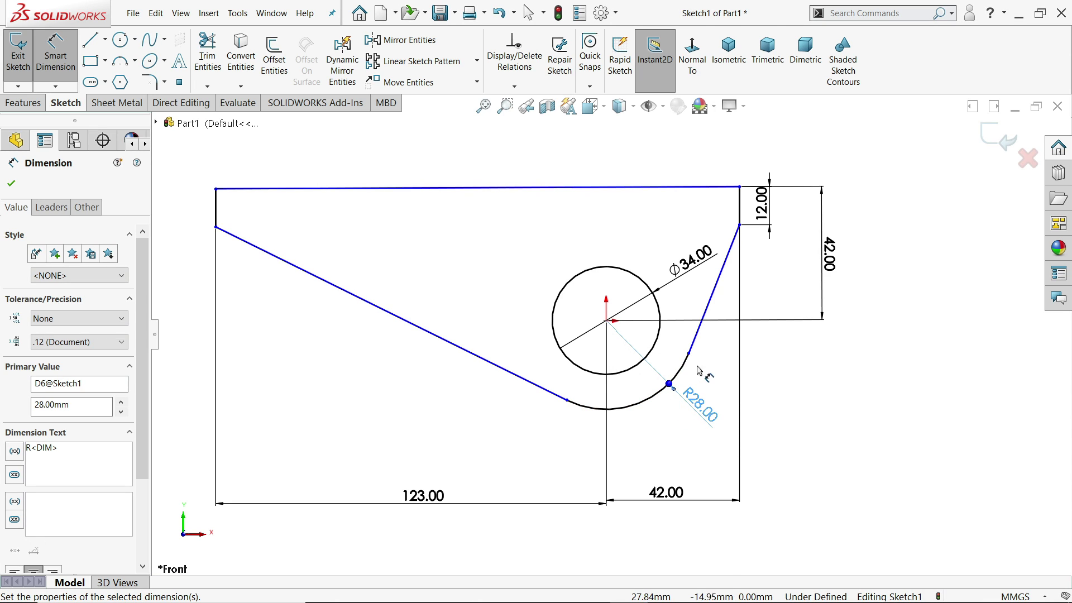
left_click(607, 323)
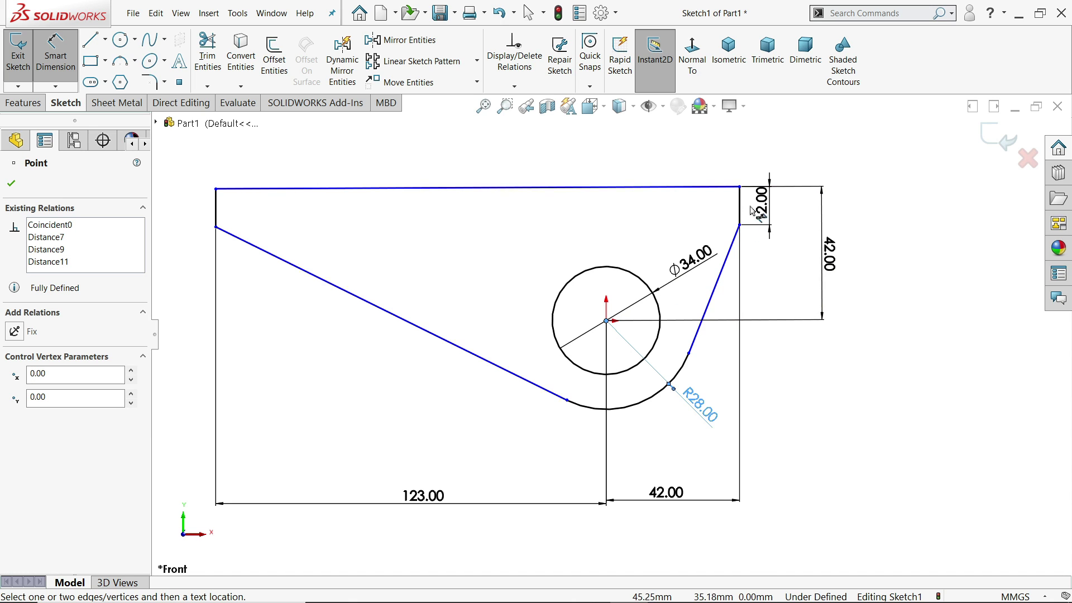
left_click(739, 206)
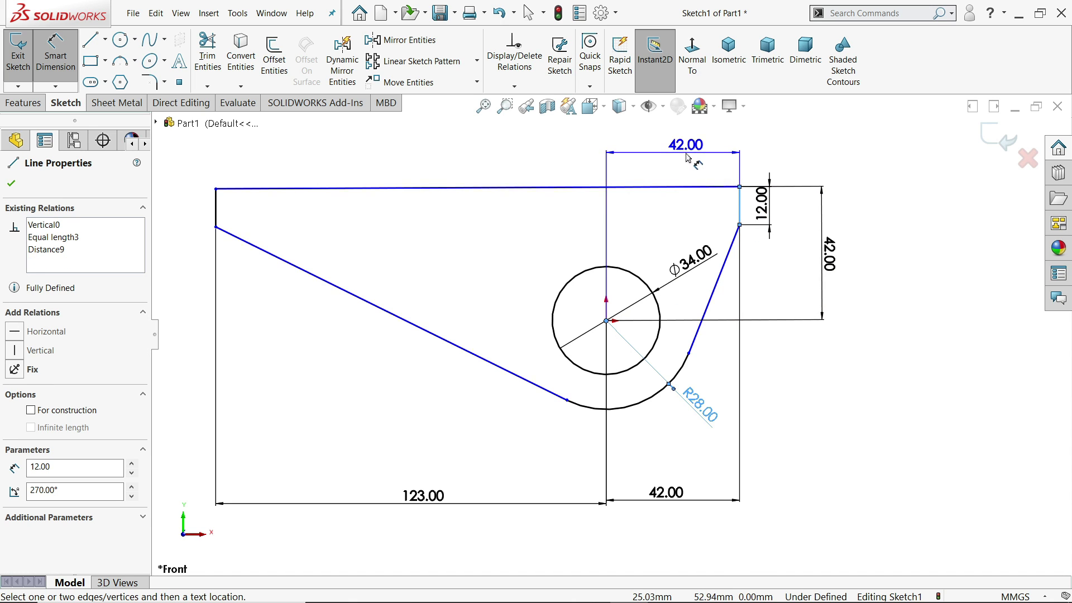
key("Escape")
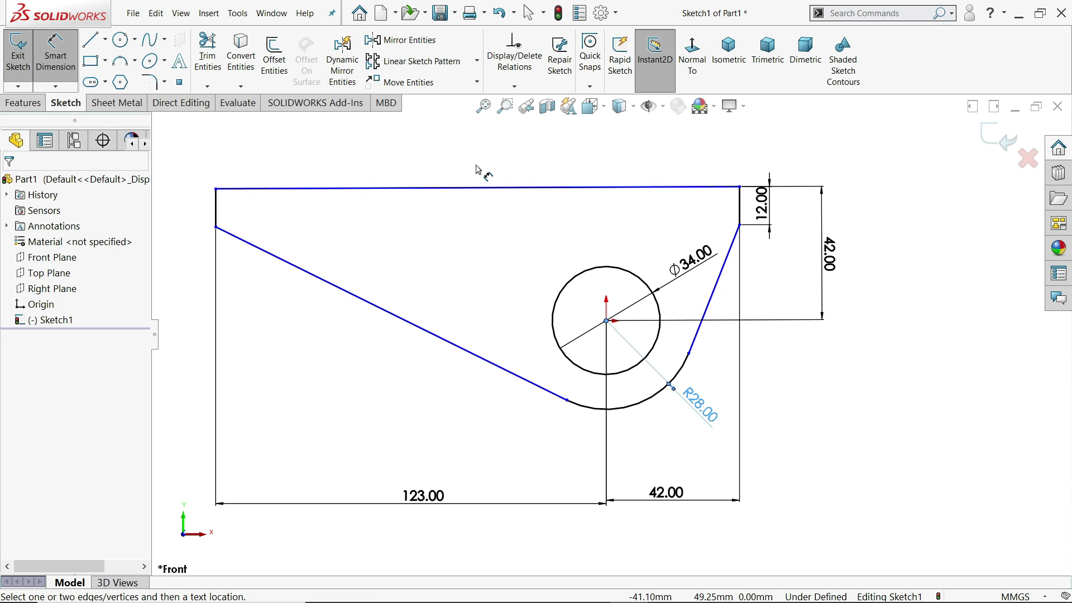
- Add a driven dimension for the overall length of the profile's top edge
left_click(503, 187)
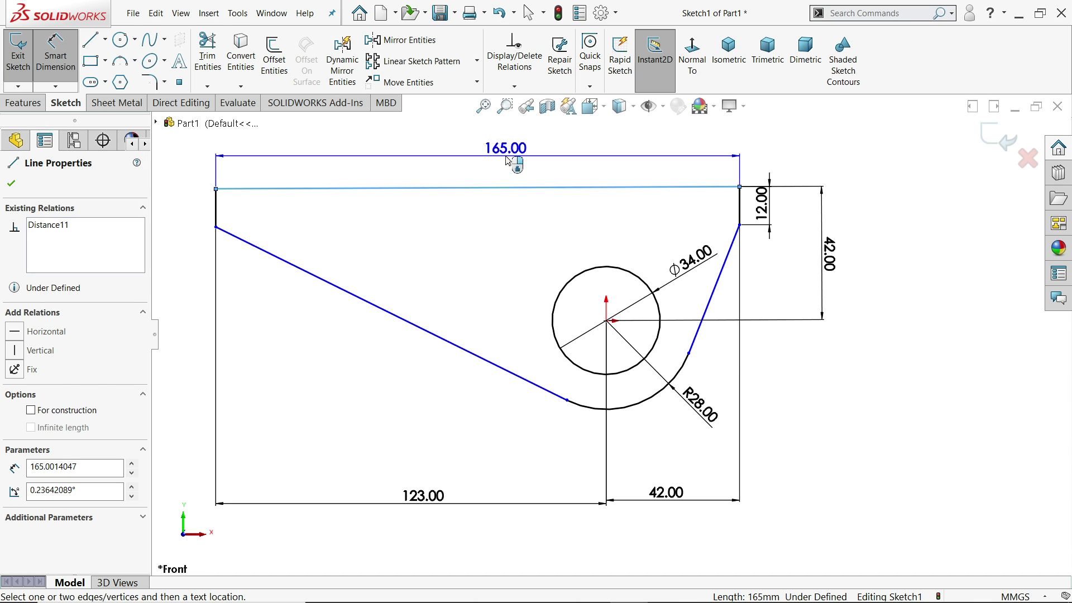
left_click(506, 160)
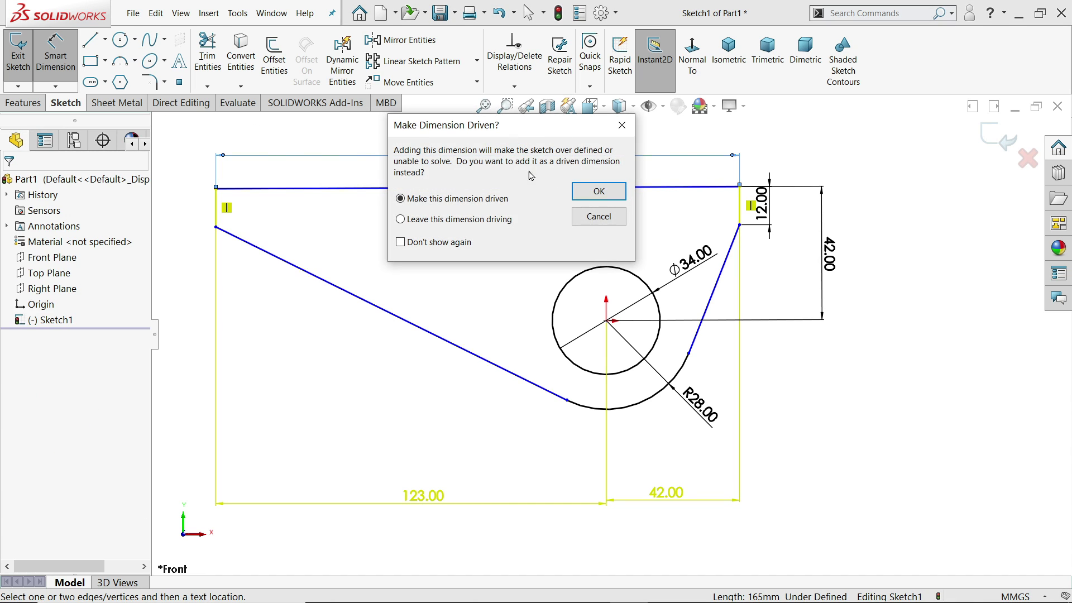
left_click(598, 192)
right_click(491, 216)
left_click(528, 250)
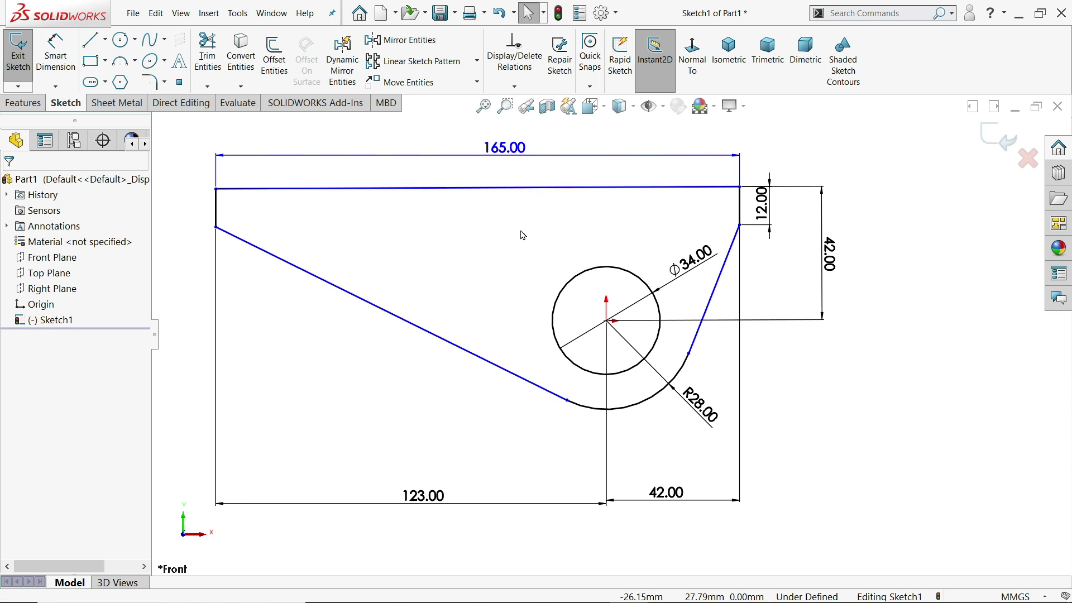
- Fully define the sketch by calculating the missing relations and dimensions for all its entities
left_click(519, 188)
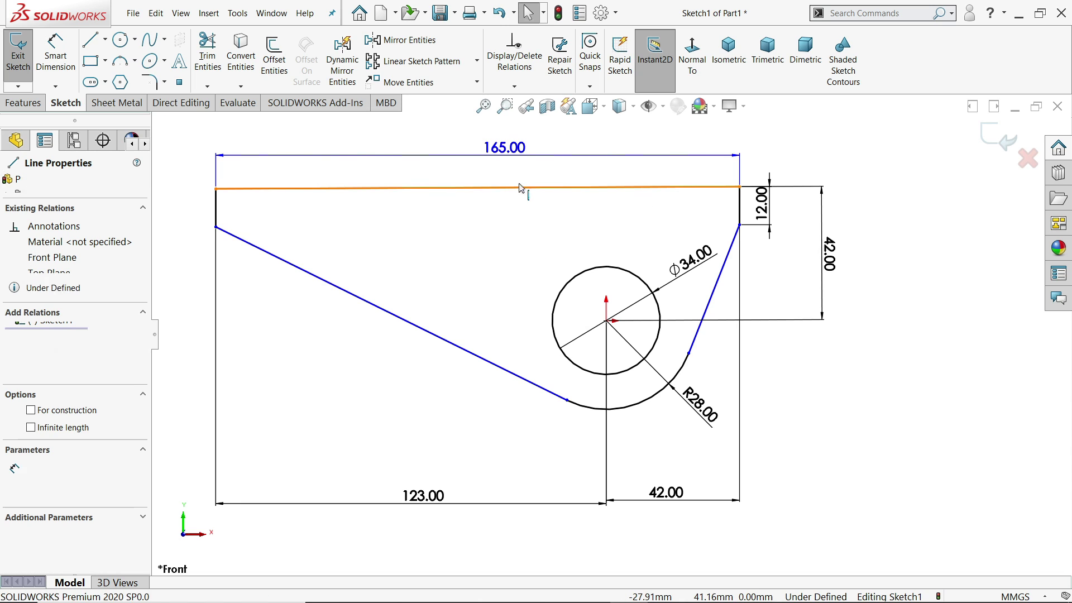
left_click(468, 353)
left_click(550, 256)
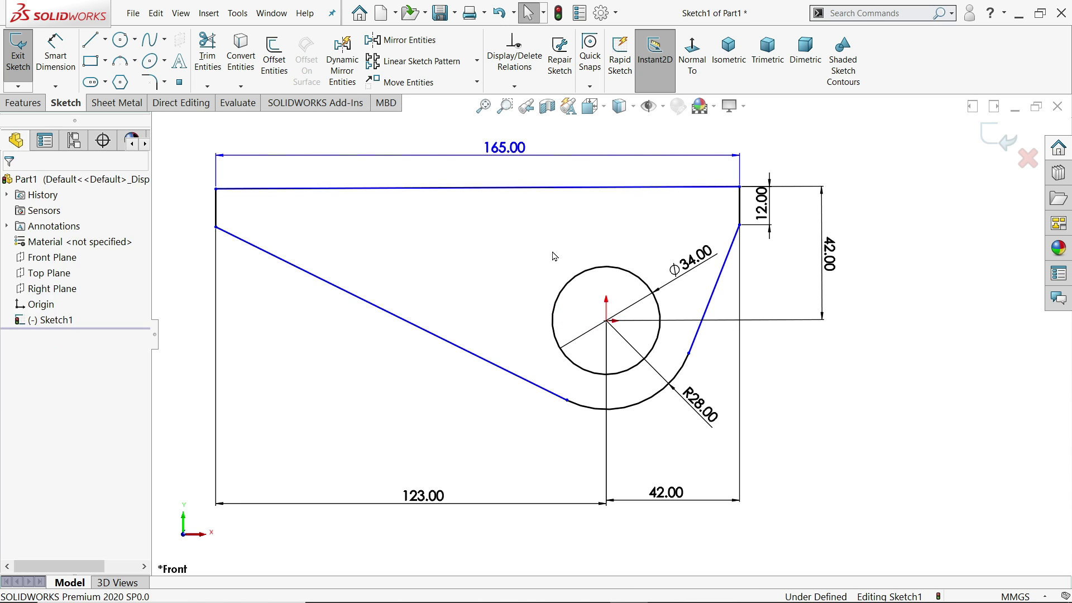
left_click(515, 88)
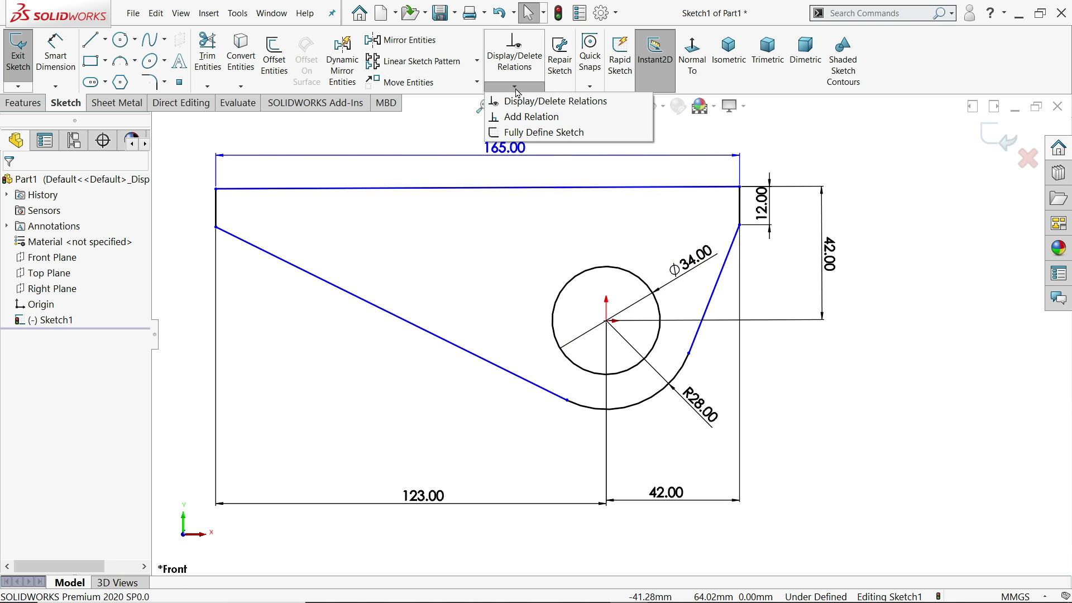
left_click(533, 132)
left_click(72, 270)
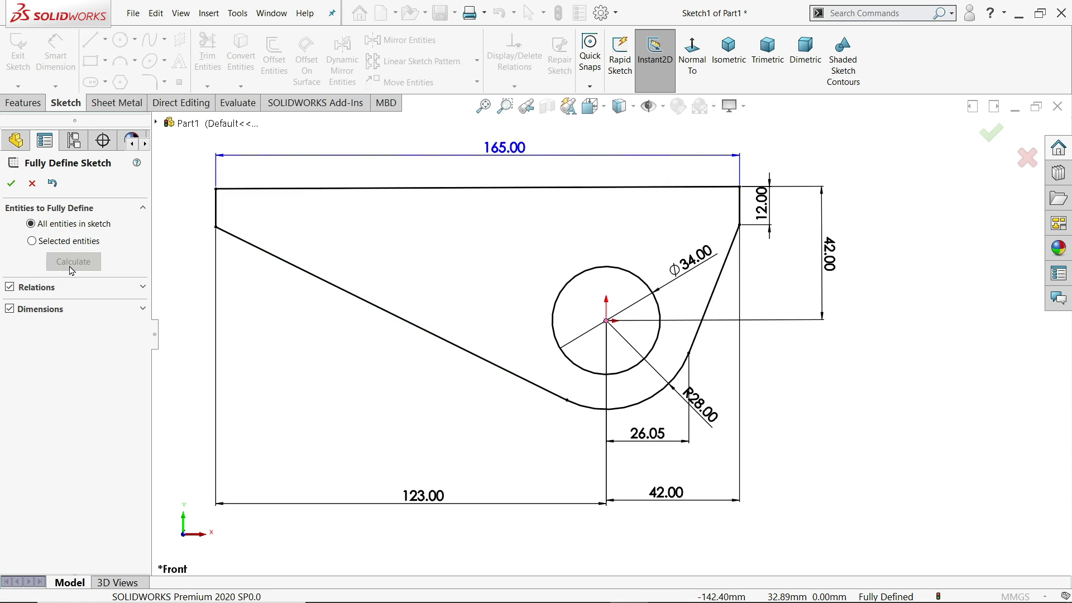
key("Return")
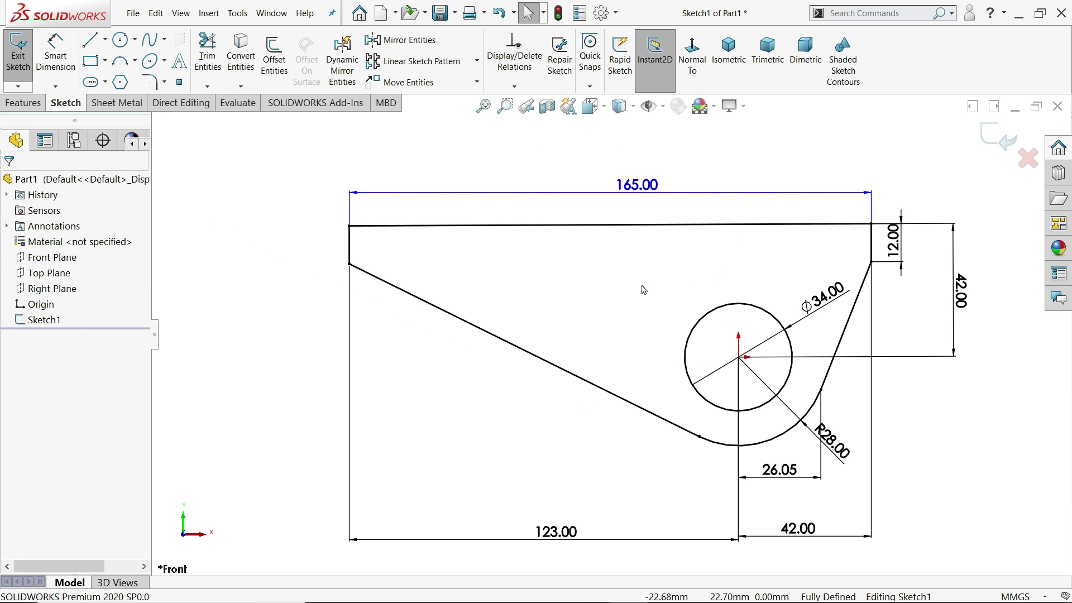
- Draw a line joining the lower endpoints of the left and right vertical edges, closing off the top strip
left_click(91, 39)
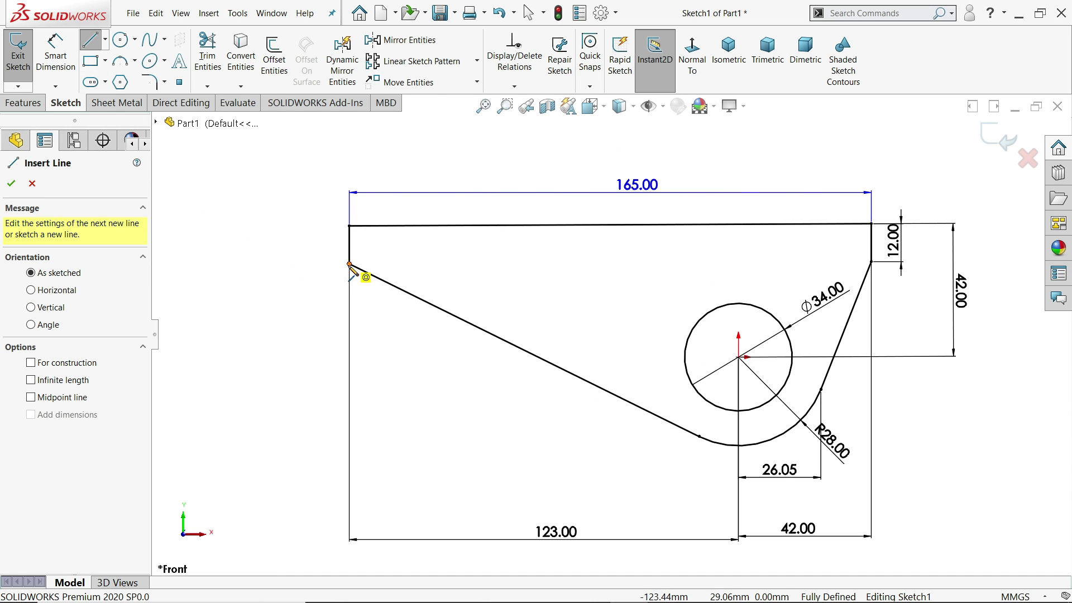
mouse_move(349, 264)
left_mouse_down()
mouse_move(880, 269)
mouse_move(871, 261)
left_mouse_up()
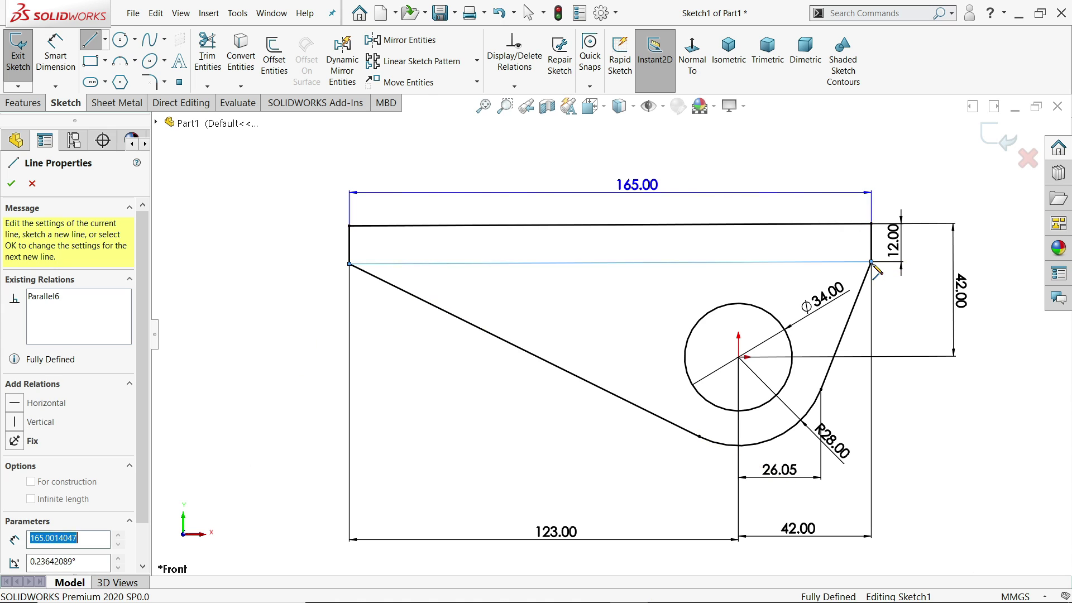
right_click(720, 252)
left_click(762, 252)
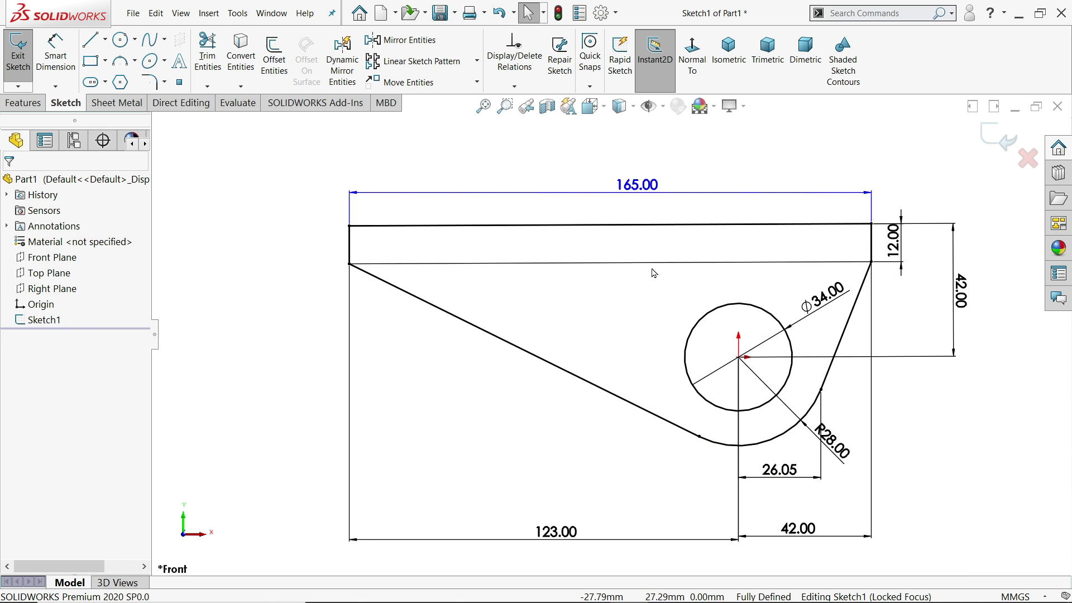
- Delete the driven overall length dimension above the profile's top edge
double_click(649, 186)
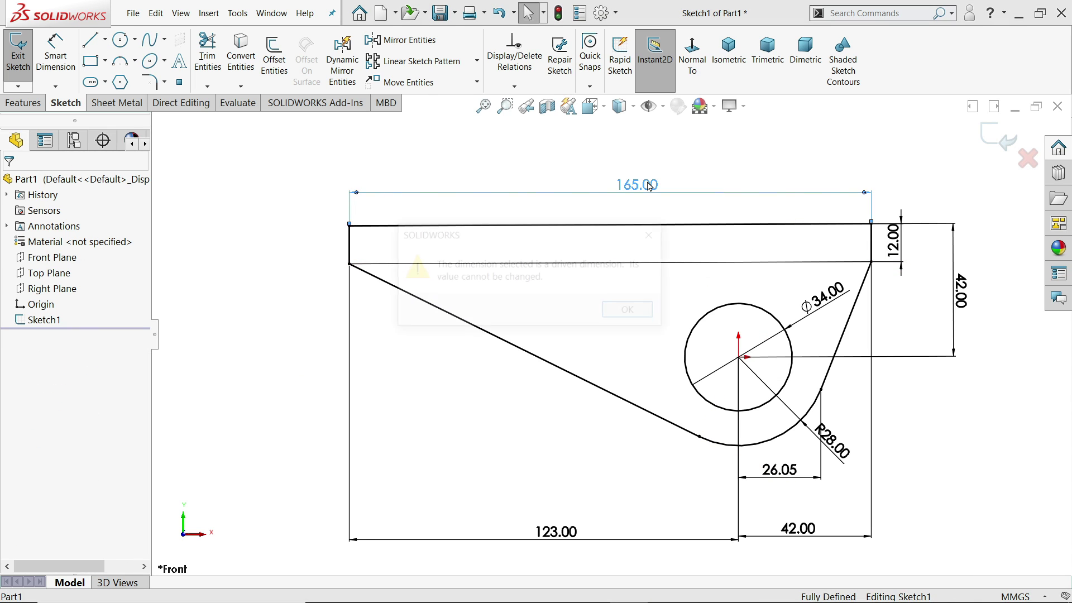
left_click(631, 311)
key("Delete")
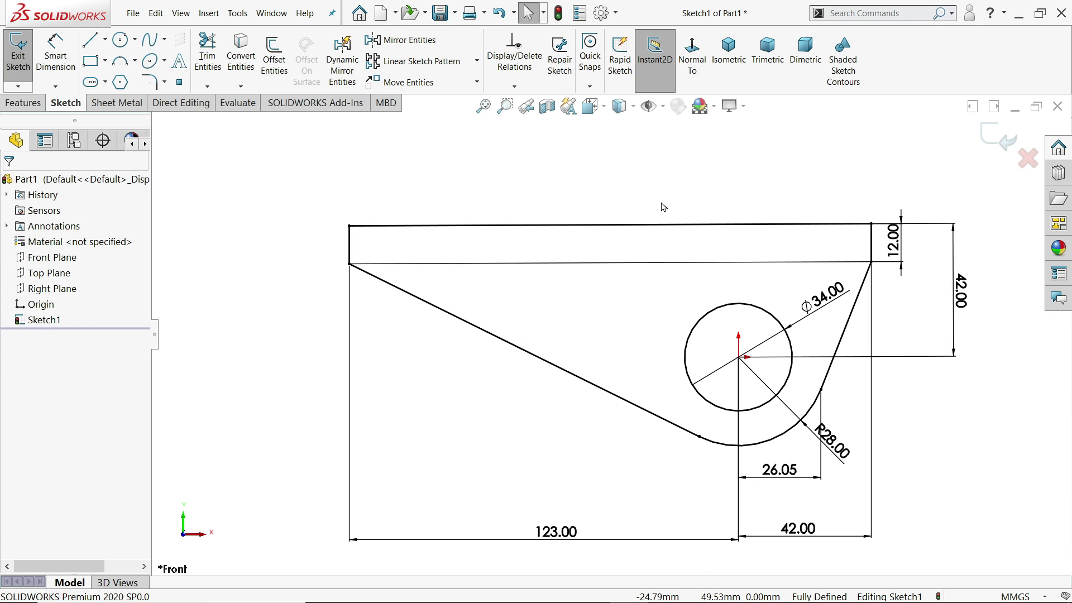
- Extrude only the narrow top strip of the sketch 66 mm with the Mid Plane end condition
left_click(23, 103)
left_click(31, 60)
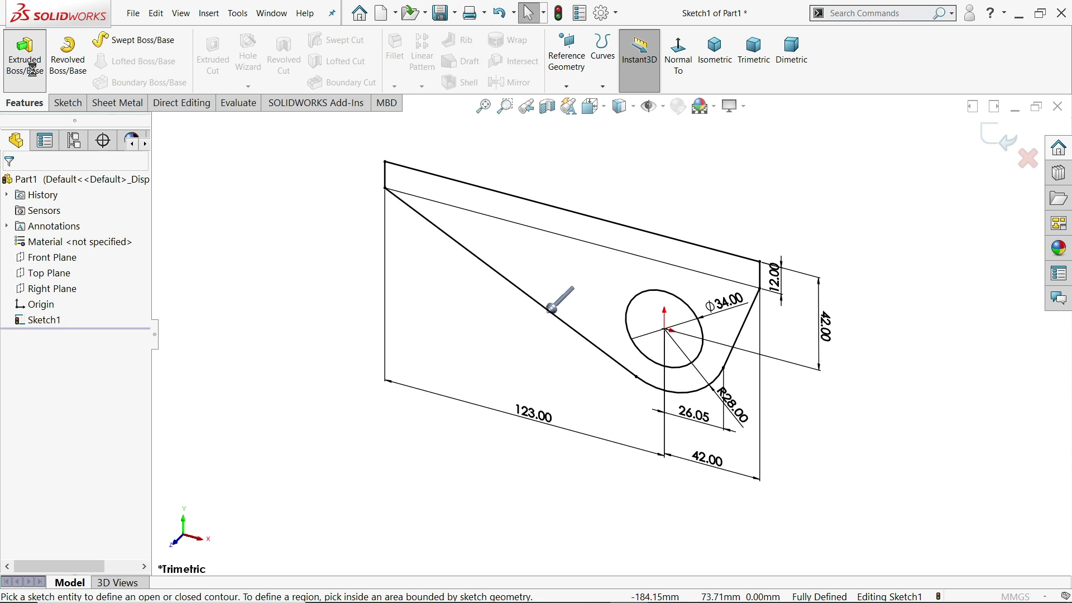
left_click(572, 222)
left_click(55, 270)
left_click(55, 339)
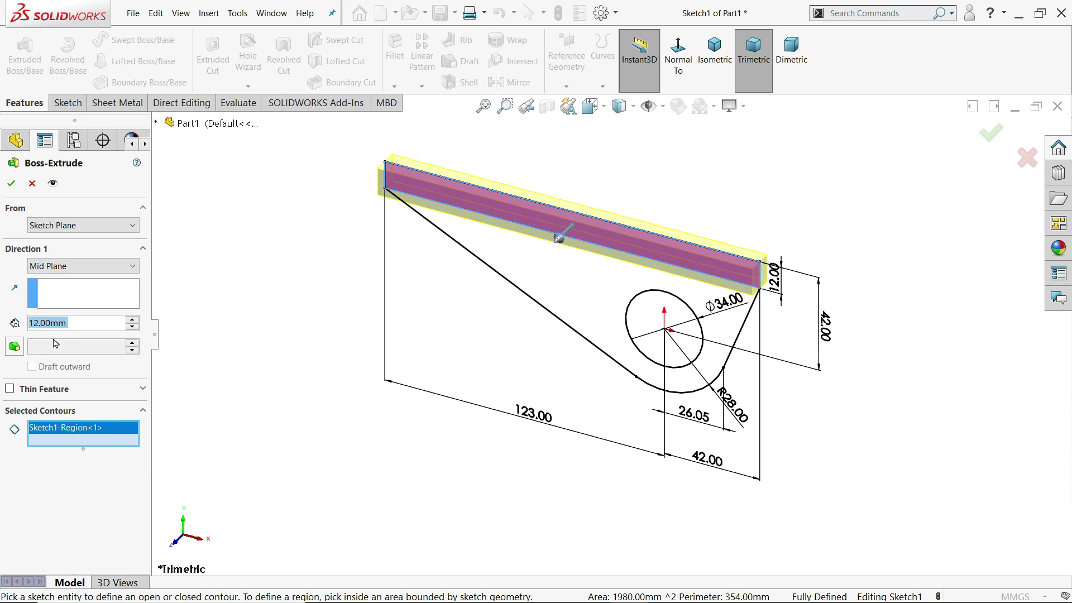
type("66")
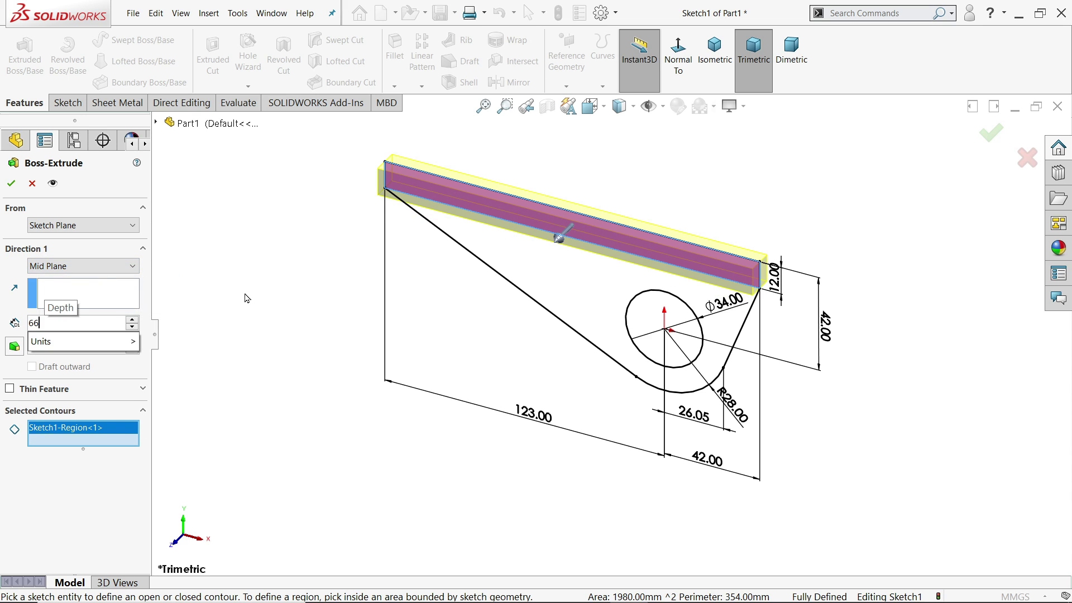
key("Return")
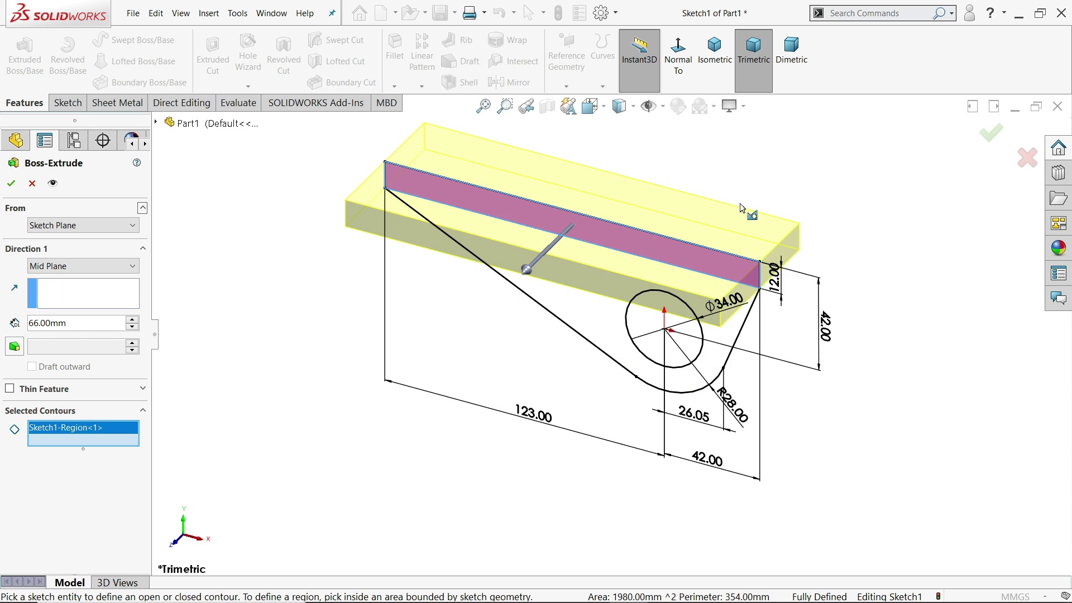
scroll(686, 205, "down", 2)
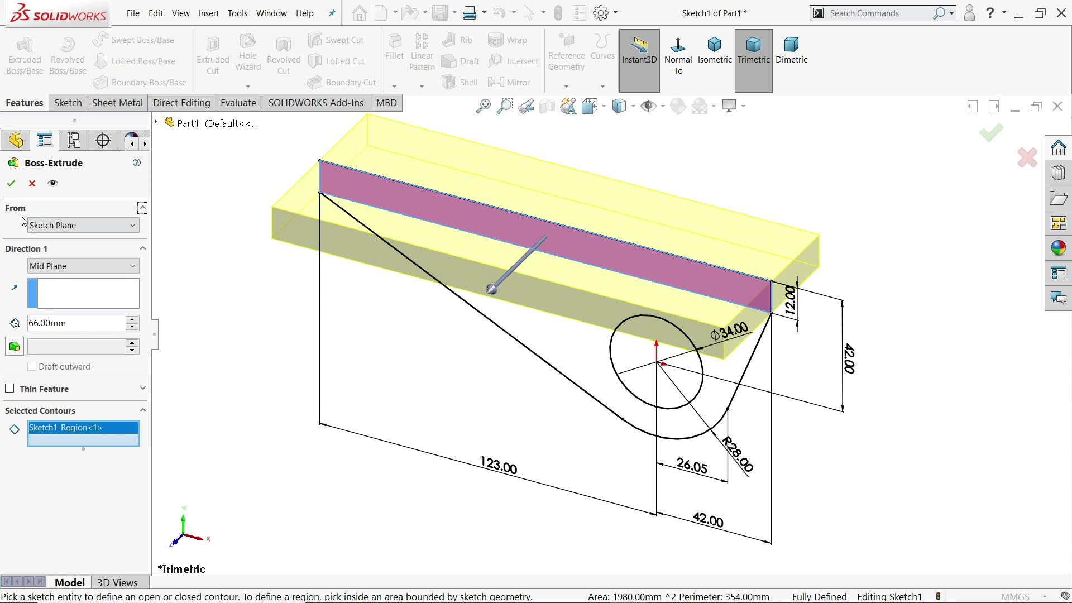
left_click(9, 186)
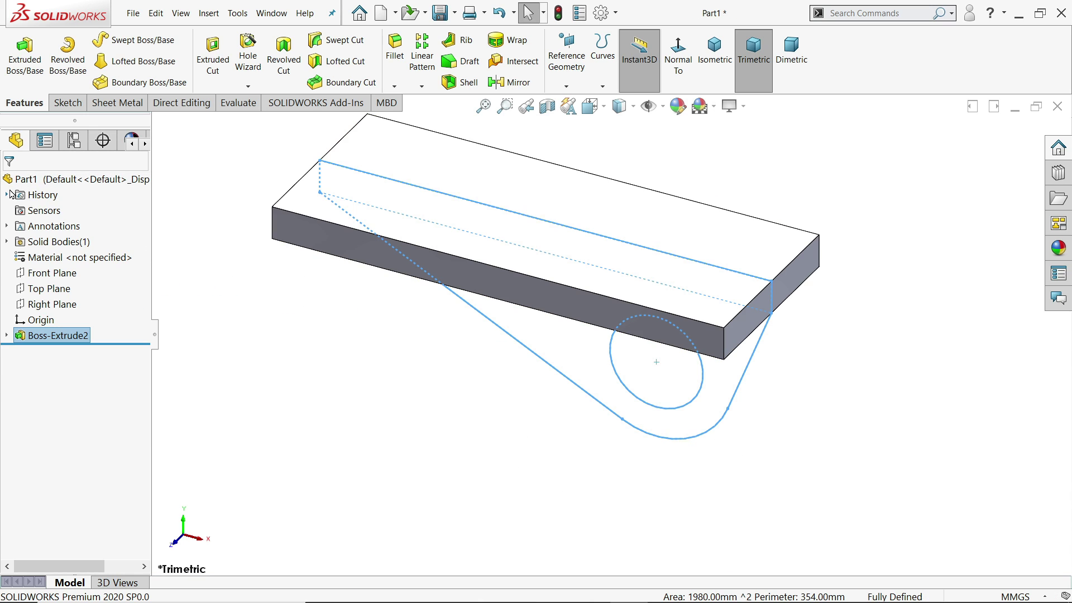
- Toggle RealView Graphics for the model display
left_click(731, 106)
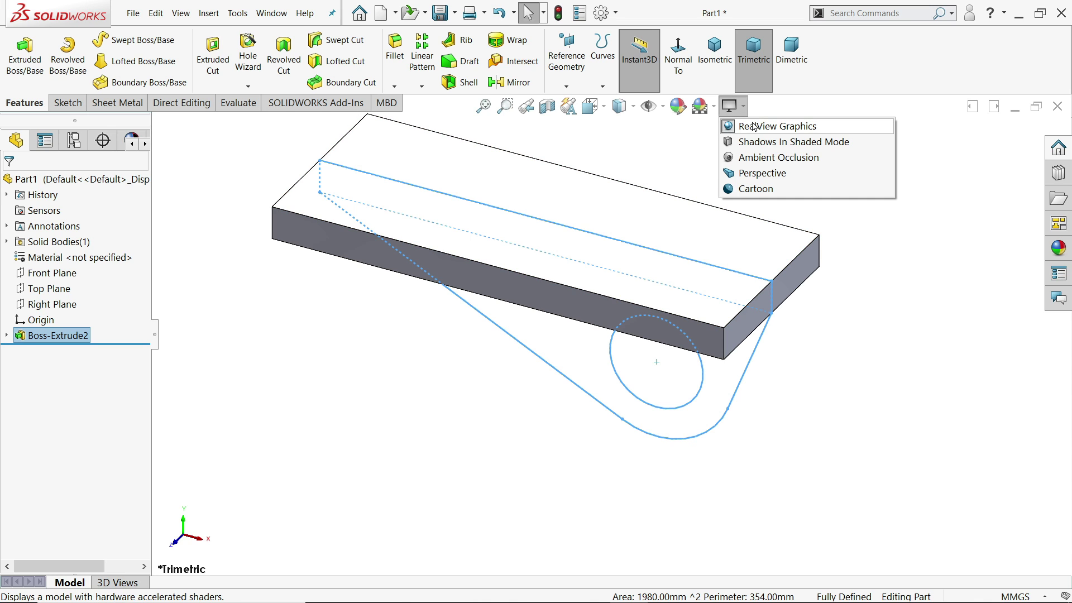
left_click(755, 126)
- Start a boss extrusion that reuses Sketch1, selecting only the lower lug region around the circular hole as its contour
left_click(7, 335)
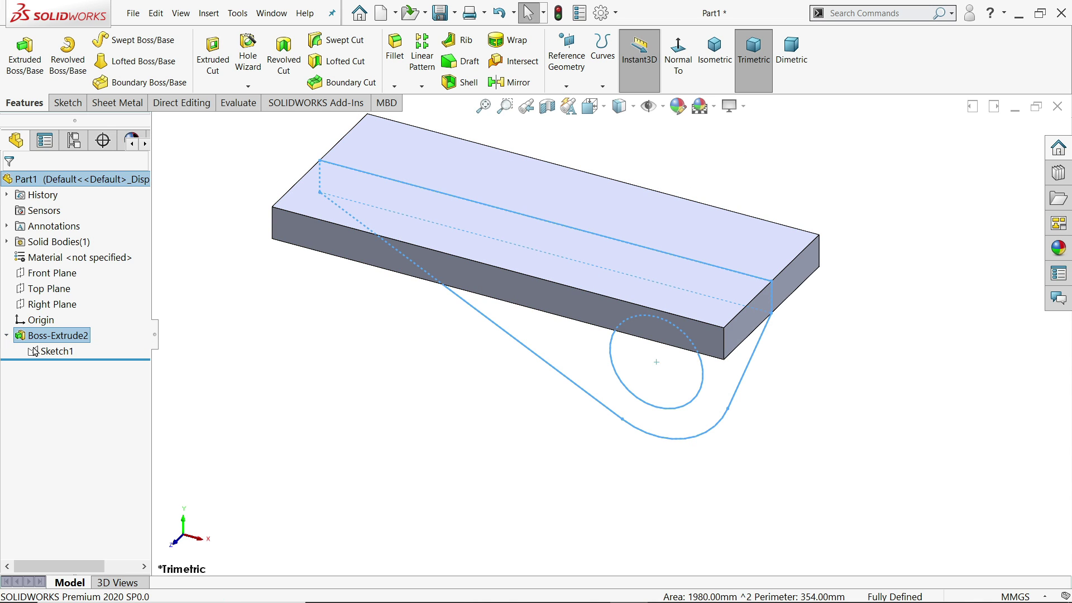
left_click(54, 351)
left_click(25, 62)
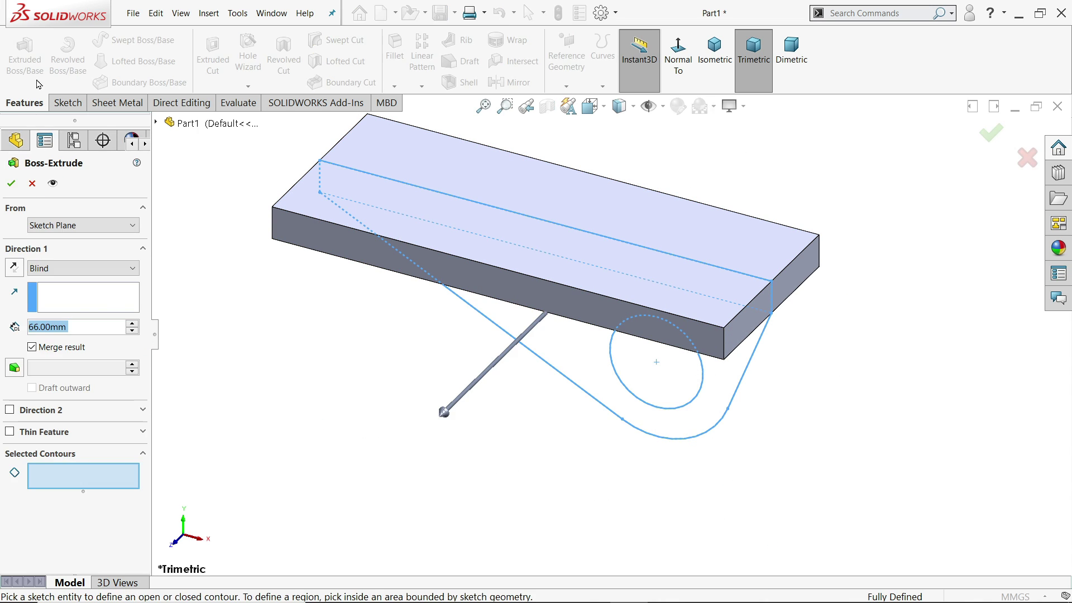
middle_click_drag(436, 449, 454, 347)
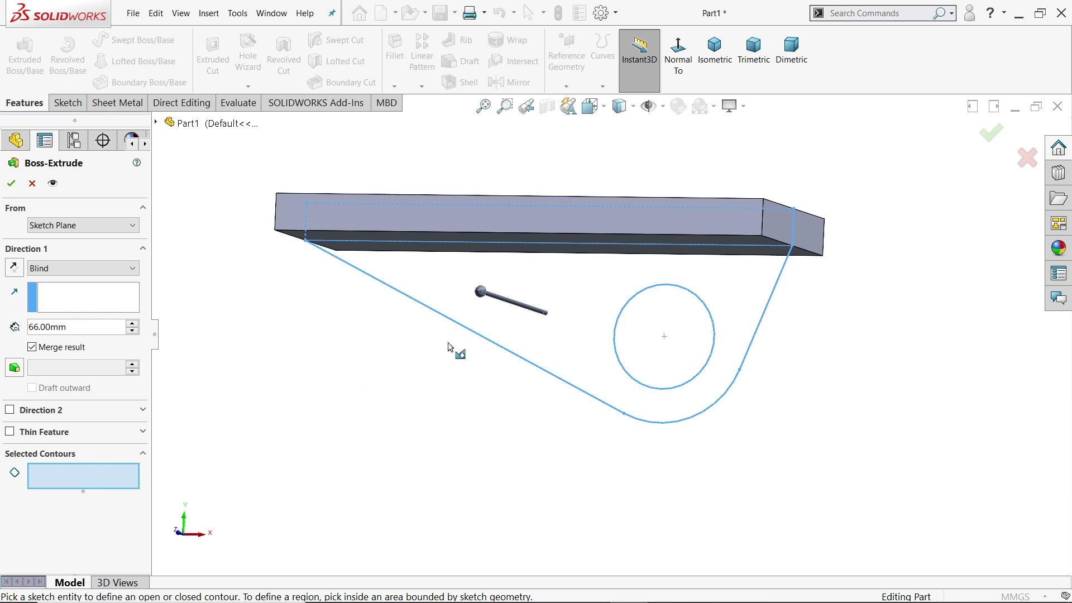
left_click(594, 316)
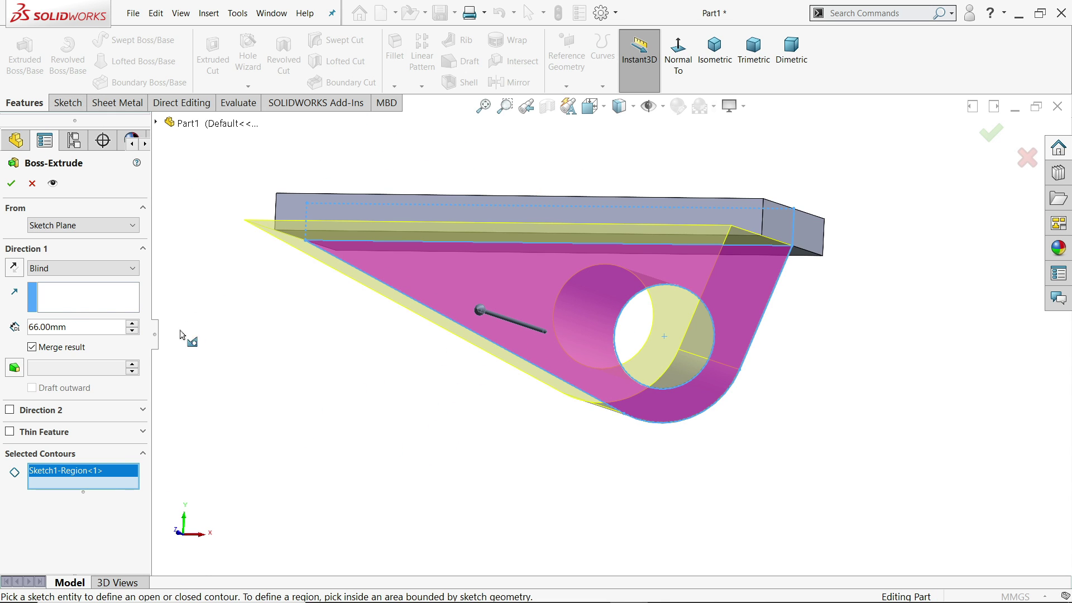
- Set the lug extrusion's blind depth to 33 mm
left_click_drag(74, 328, 6, 322)
type("33")
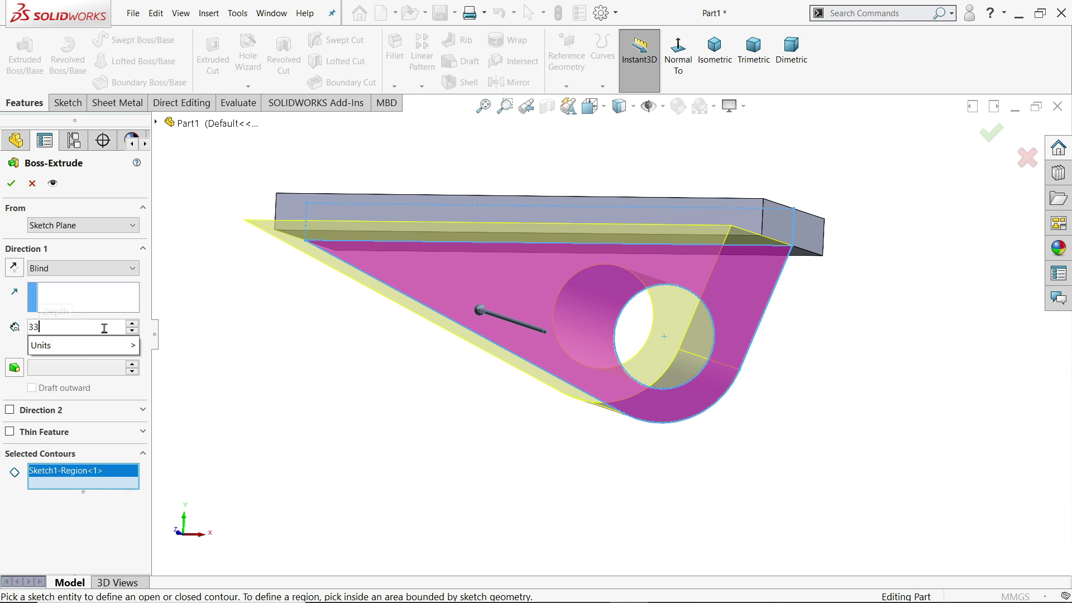
key("Return")
mouse_move(256, 342)
middle_mouse_down()
mouse_move(259, 373)
mouse_move(207, 417)
mouse_move(218, 433)
middle_mouse_up()
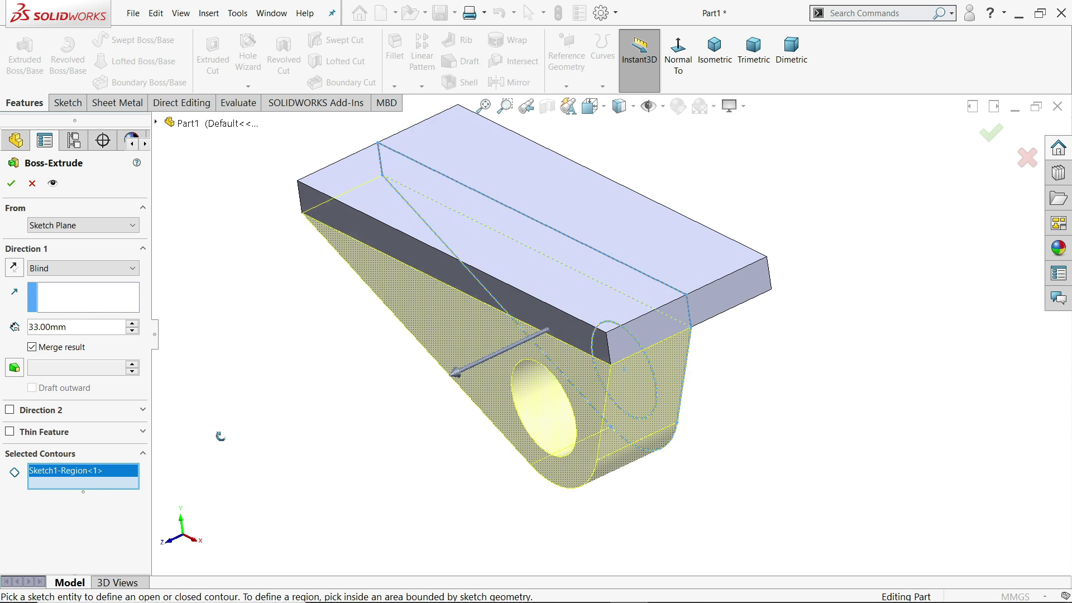
- Set the lug extrusion's blind depth to 12 mm and its start condition to an Offset of 33 mm
left_click_drag(74, 330, 11, 323)
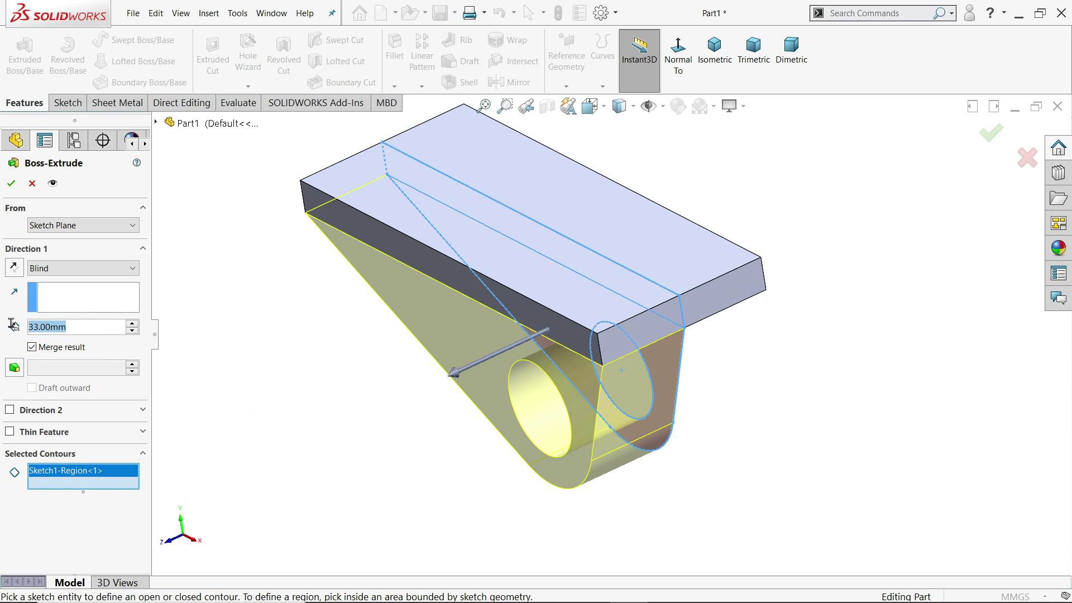
type("12")
key("Return")
left_click(67, 225)
left_click(52, 273)
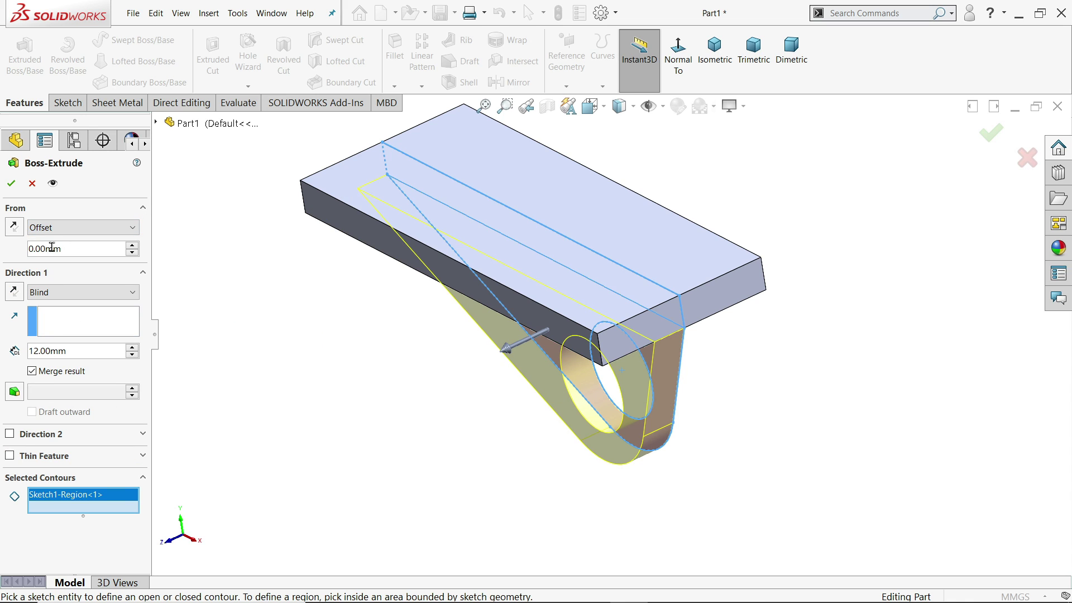
left_click(55, 229)
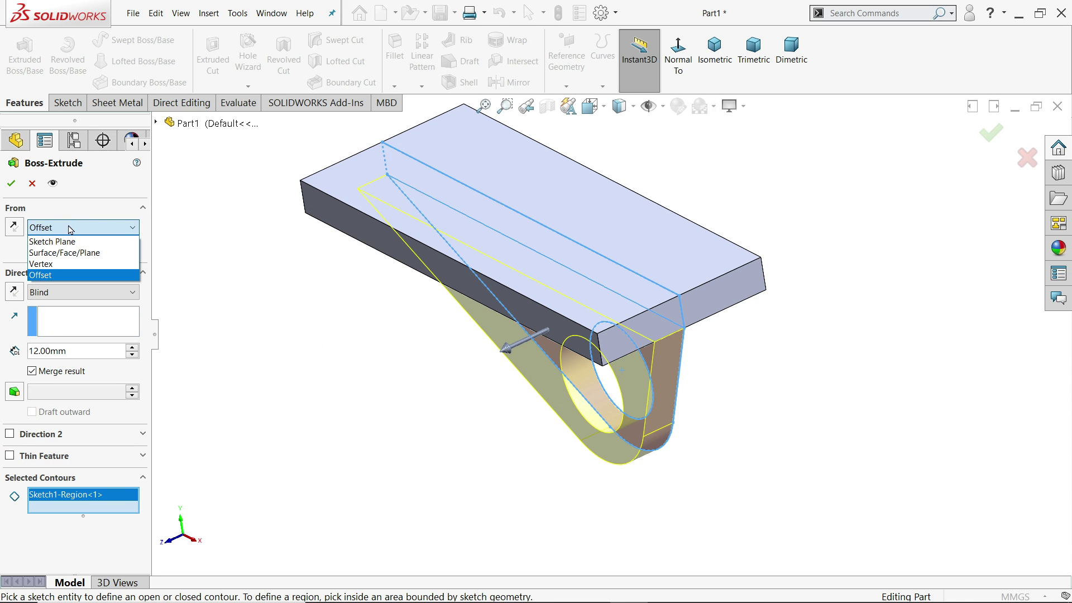
left_click(71, 229)
left_click_drag(62, 248, 25, 244)
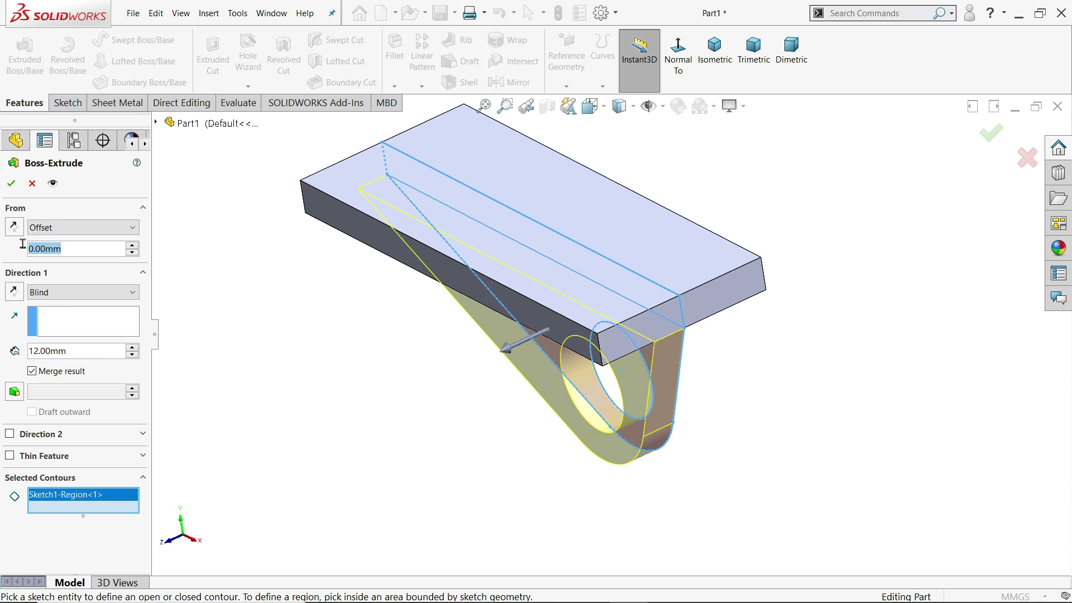
type("33")
key("Return")
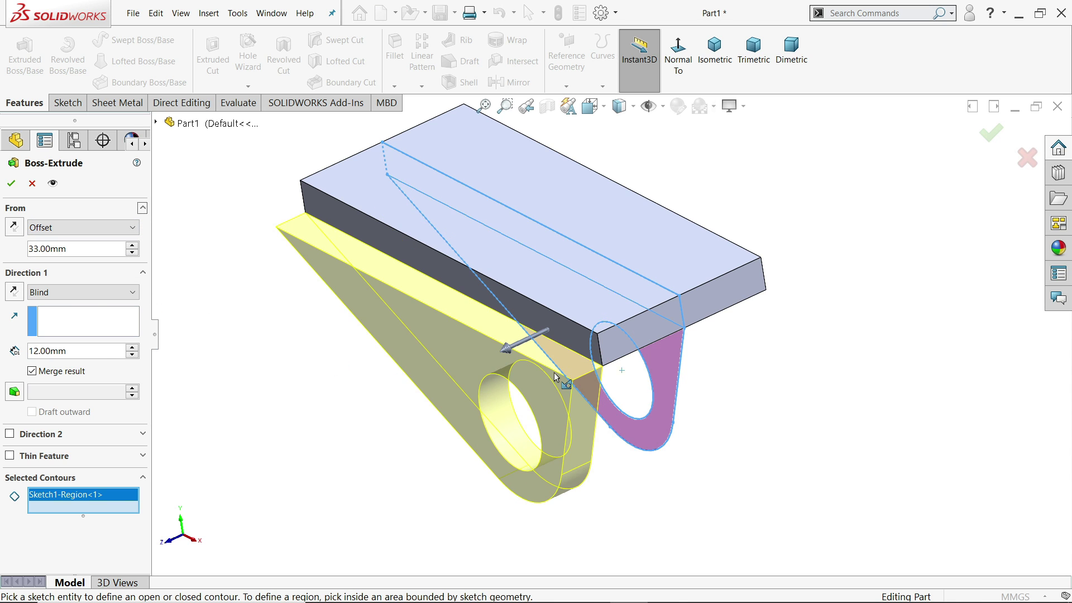
- Reverse the lug's extrusion direction so it runs inward beneath the top plate, and accept the feature
scroll(557, 376, "down", 5)
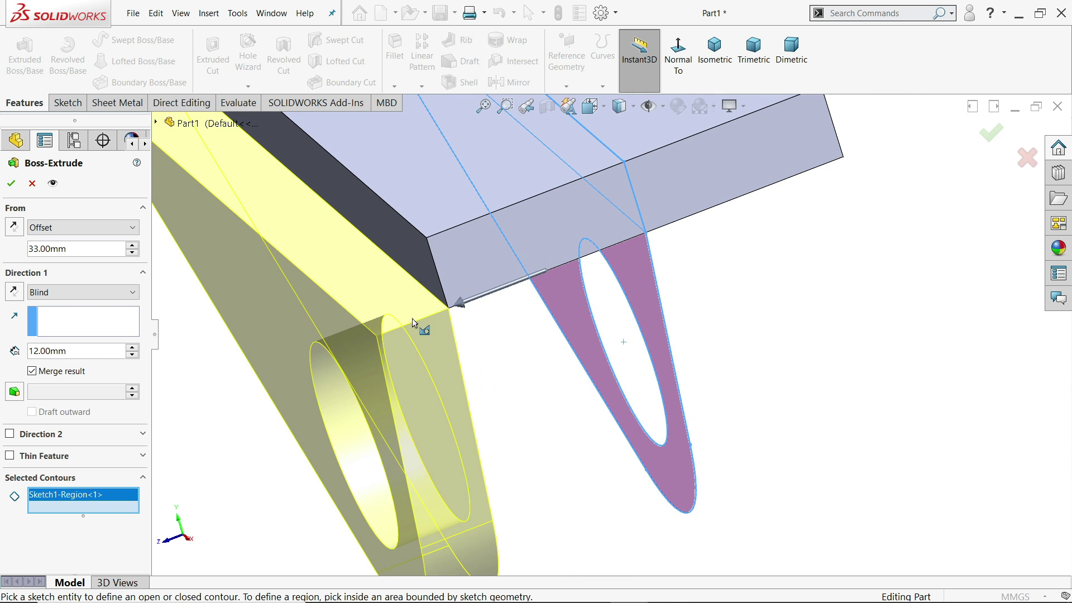
left_click(14, 291)
middle_click_drag(238, 368, 360, 335)
left_click(11, 183)
- Mirror the 12 mm thick lug feature about the Front Plane to create the matching lug on the opposite side
scroll(510, 316, "up", 3)
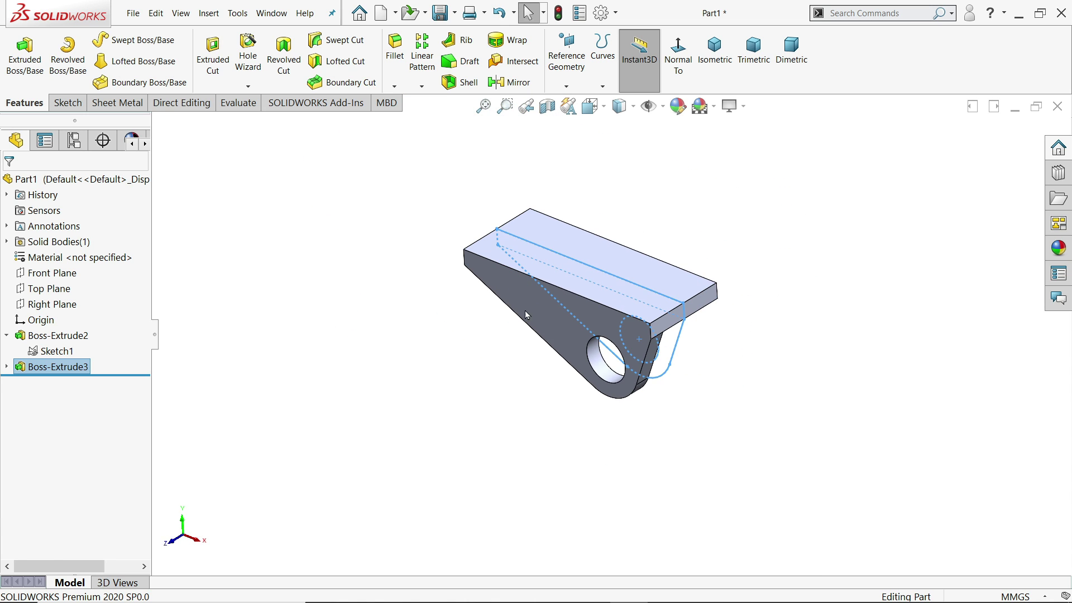
scroll(620, 279, "down", 2)
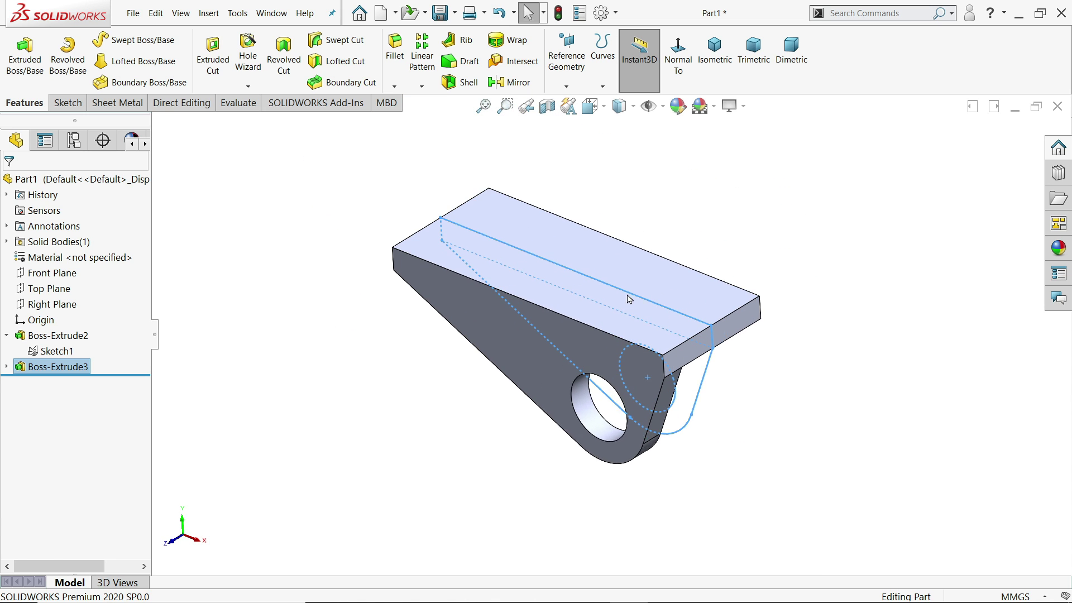
left_click(9, 337)
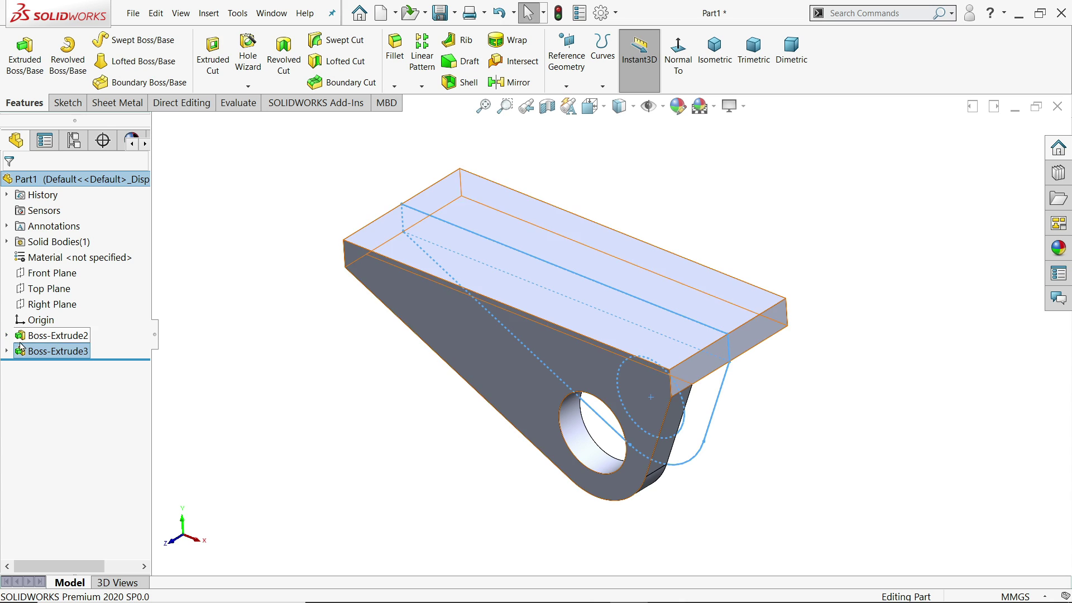
left_click(6, 335)
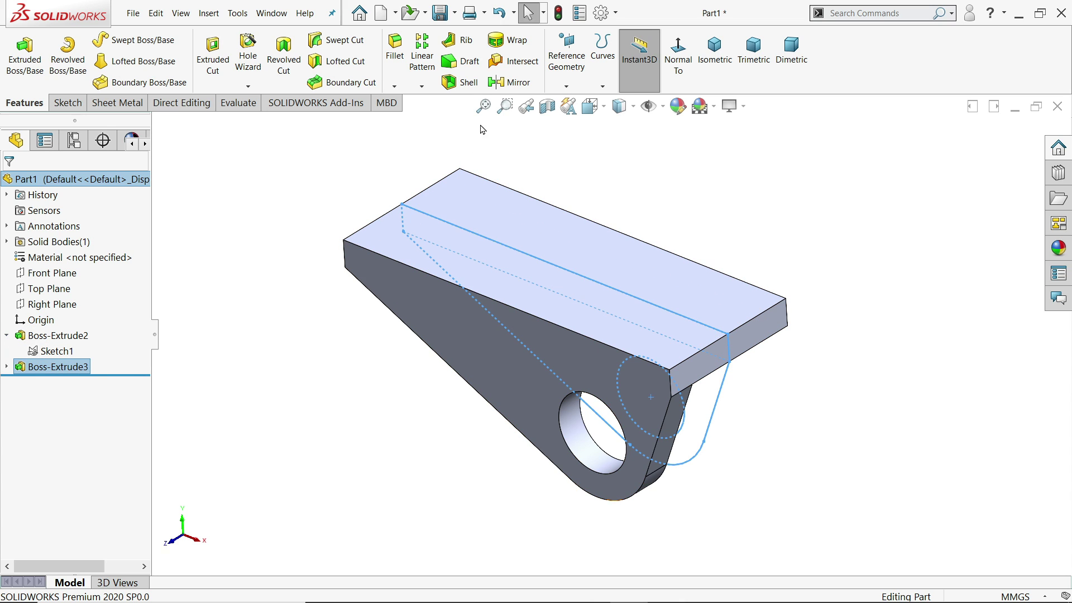
left_click(511, 83)
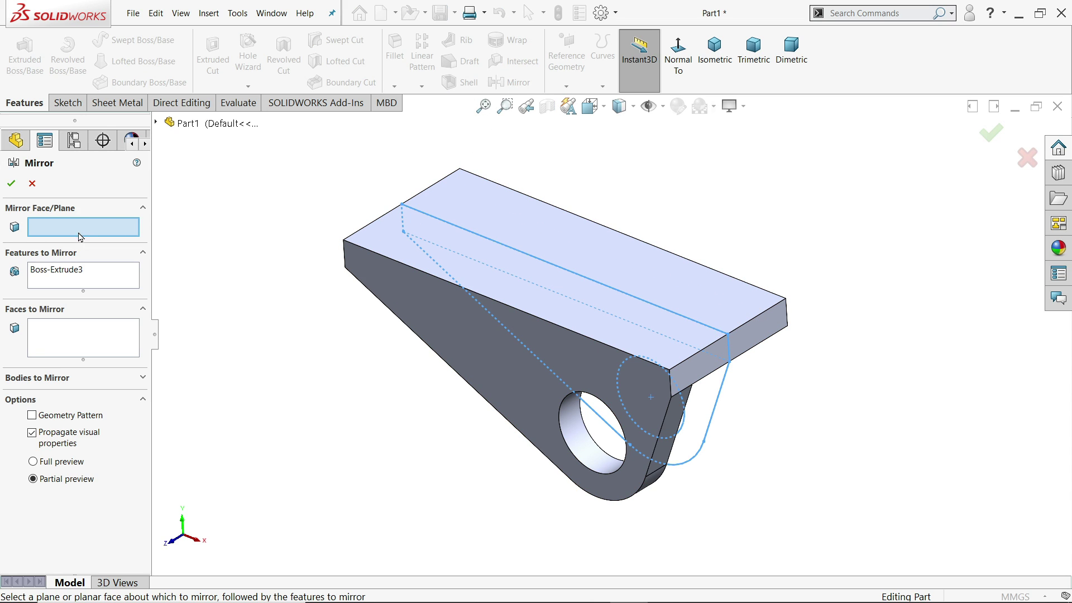
left_click(157, 123)
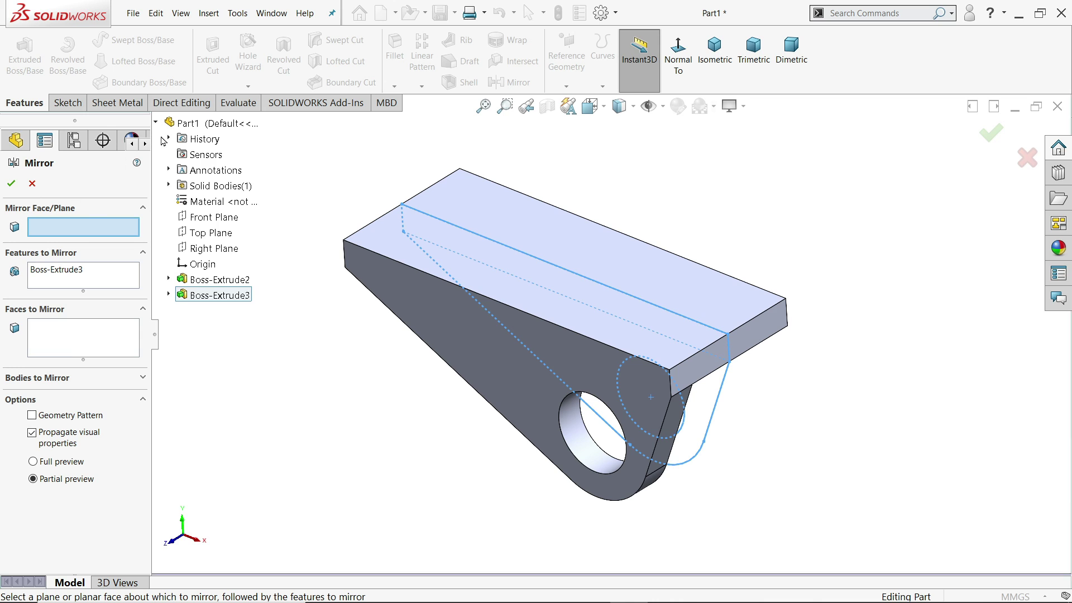
left_click(212, 217)
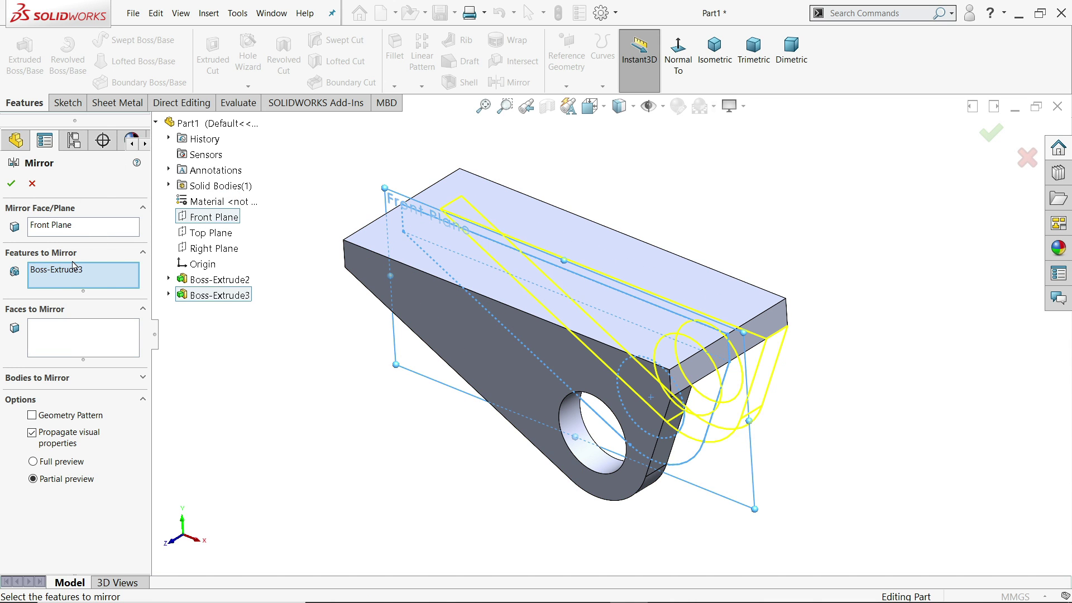
middle_click_drag(301, 422, 257, 375)
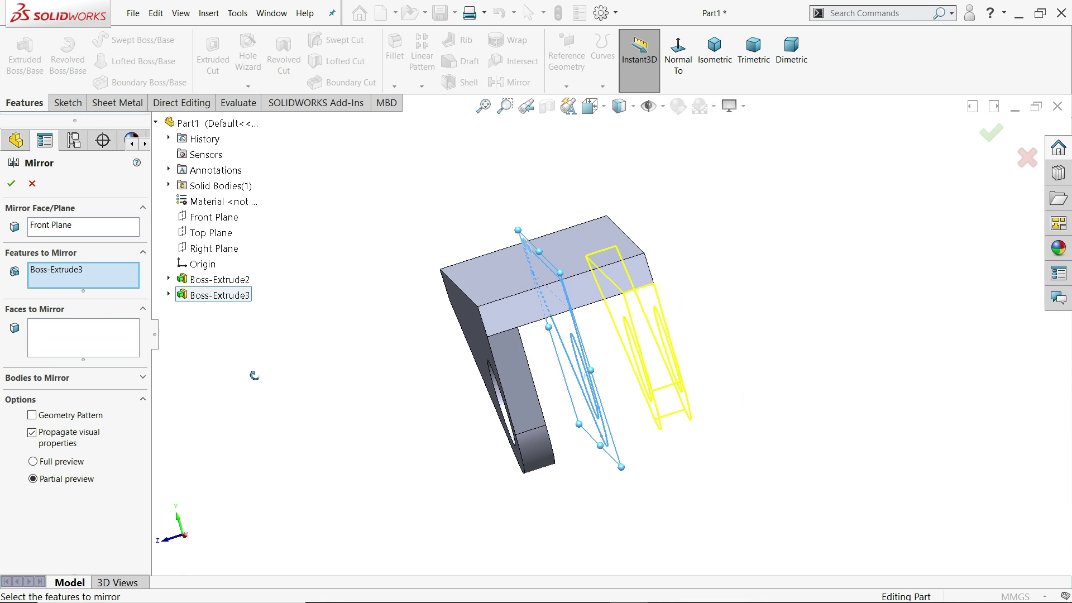
left_click(11, 184)
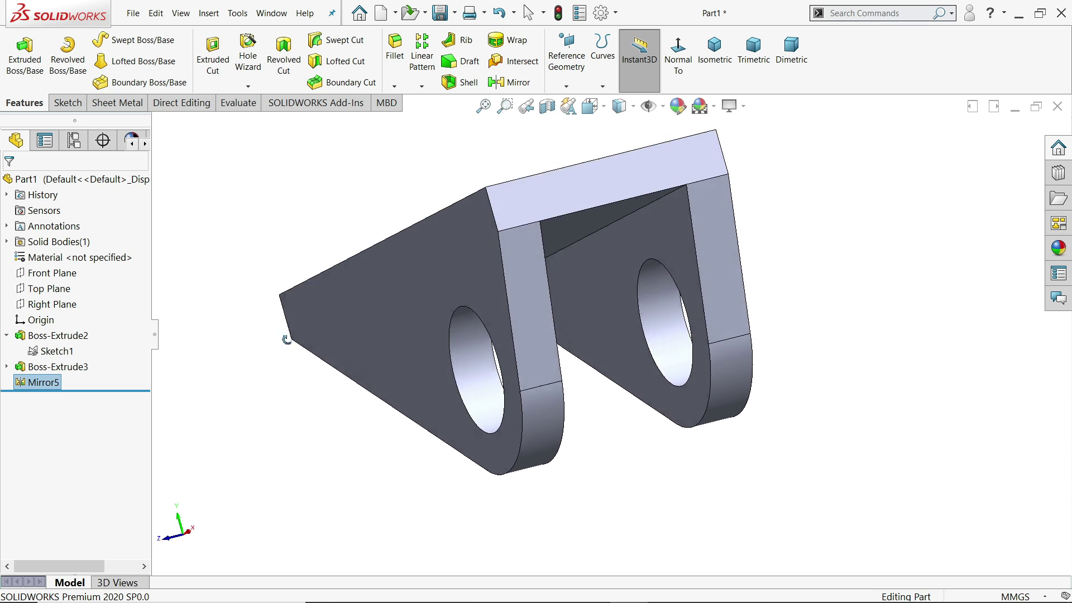
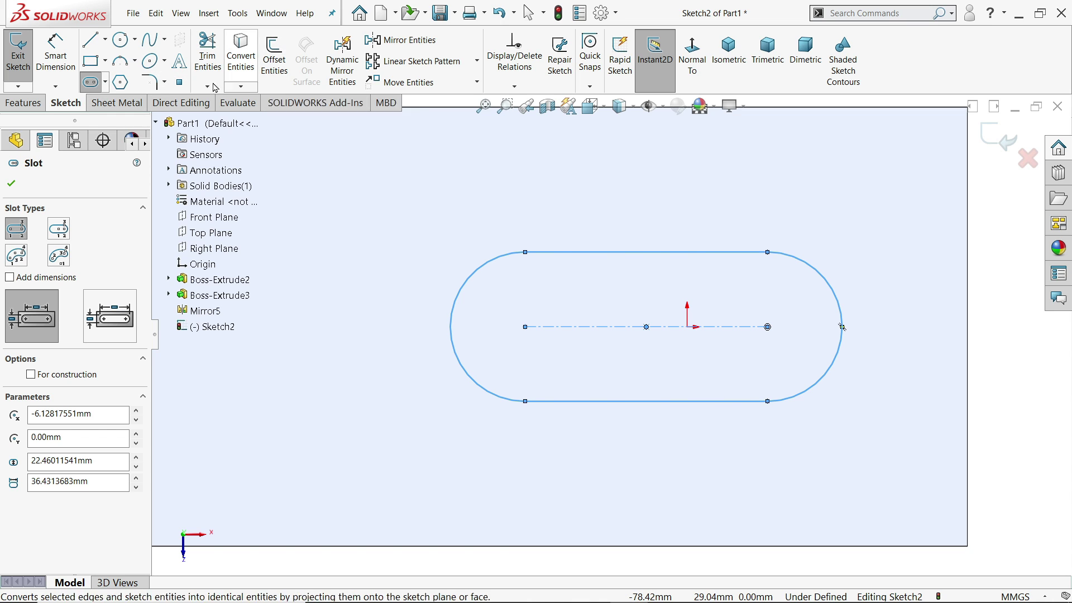
- Dimension the slot's rounded end with a radius of 7.5 mm
left_click(56, 53)
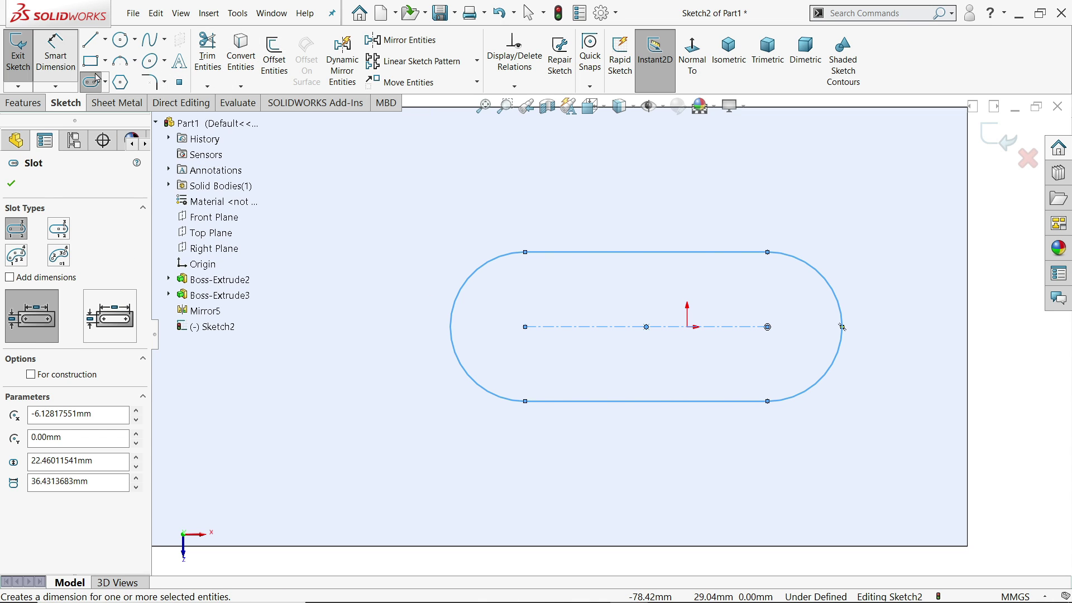
left_click(819, 276)
left_click(840, 206)
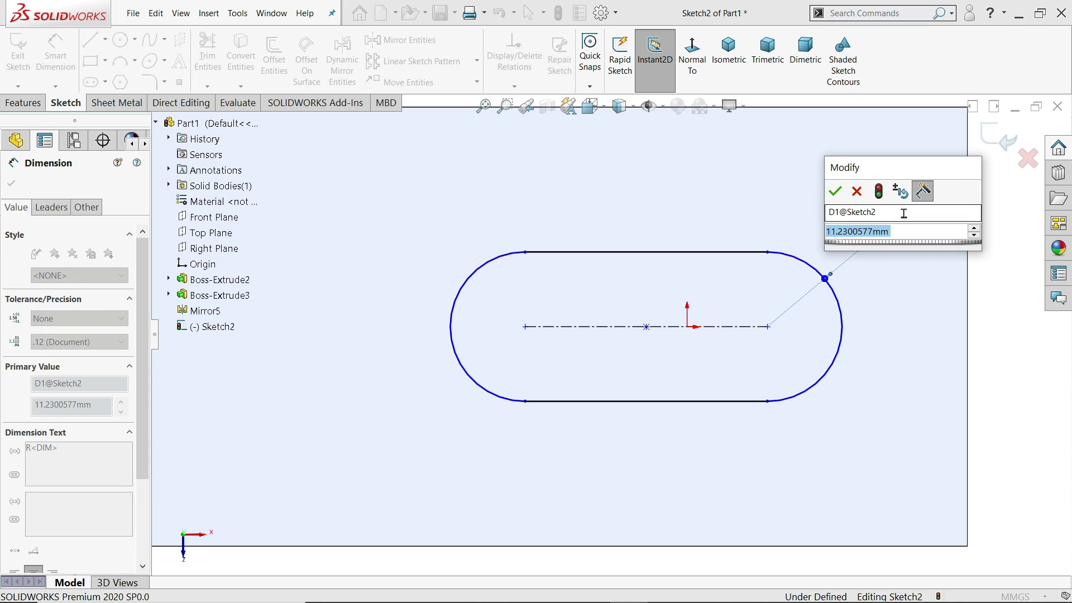
type("8")
key("BackSpace")
type("7.")
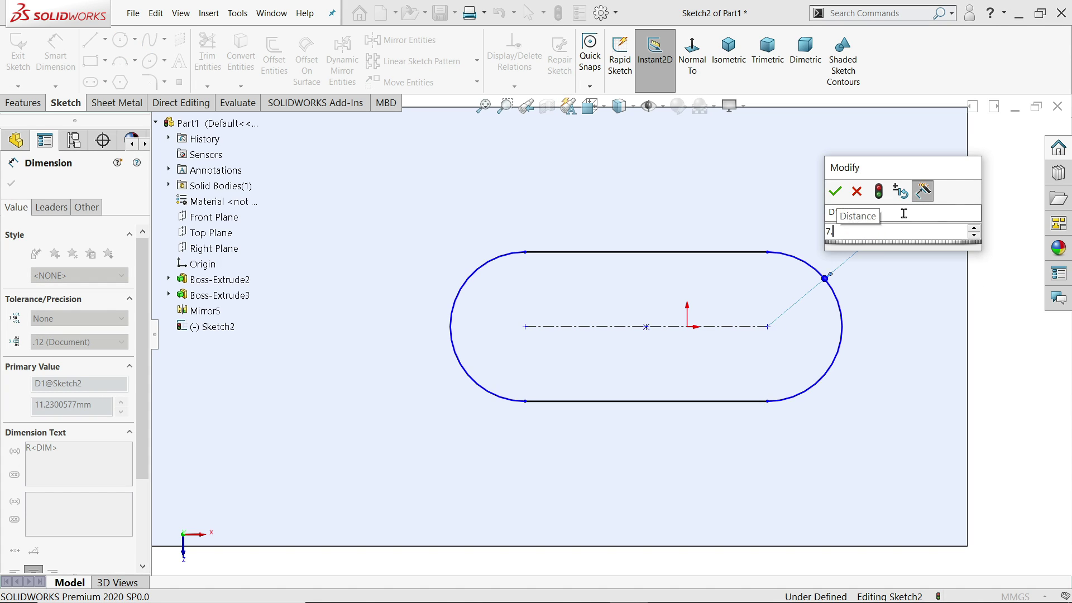
type("5")
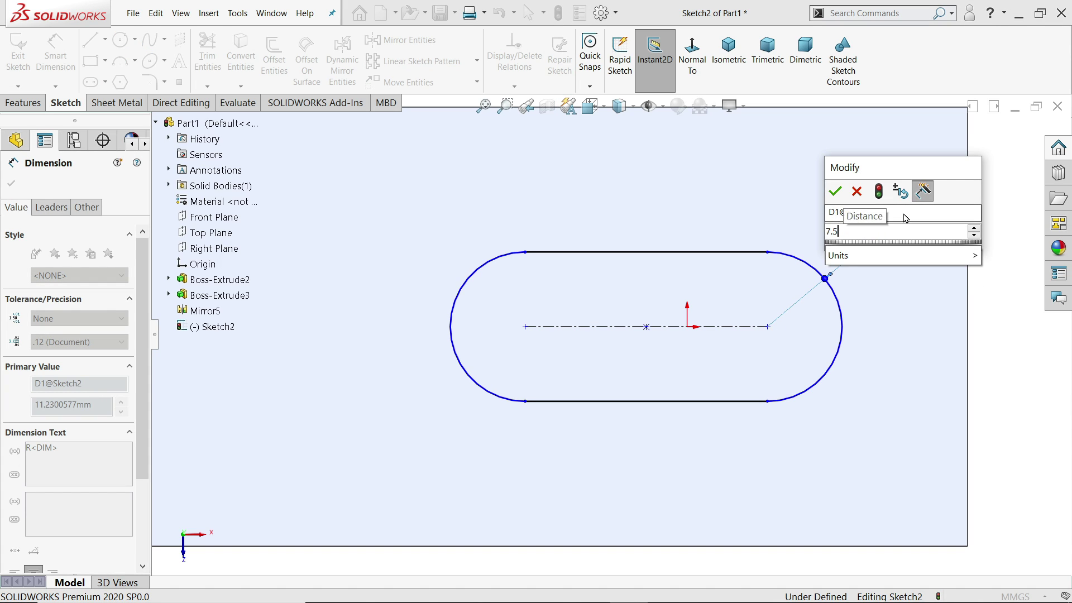
key("Return")
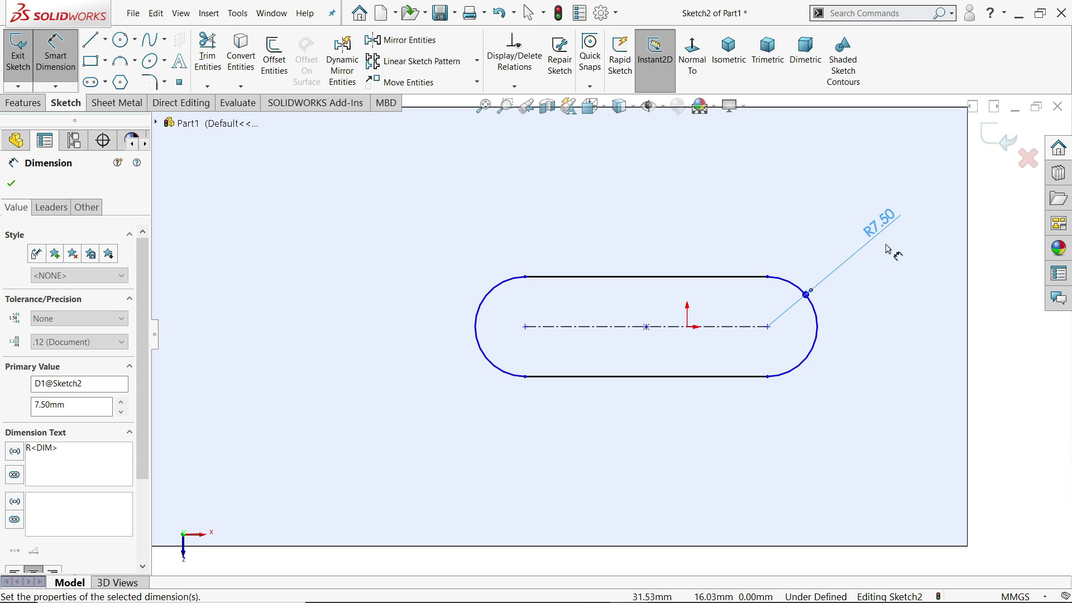
- Dimension the slot's centre point 42 mm from the plate's right edge
left_click(648, 329)
scroll(781, 346, "up", 3)
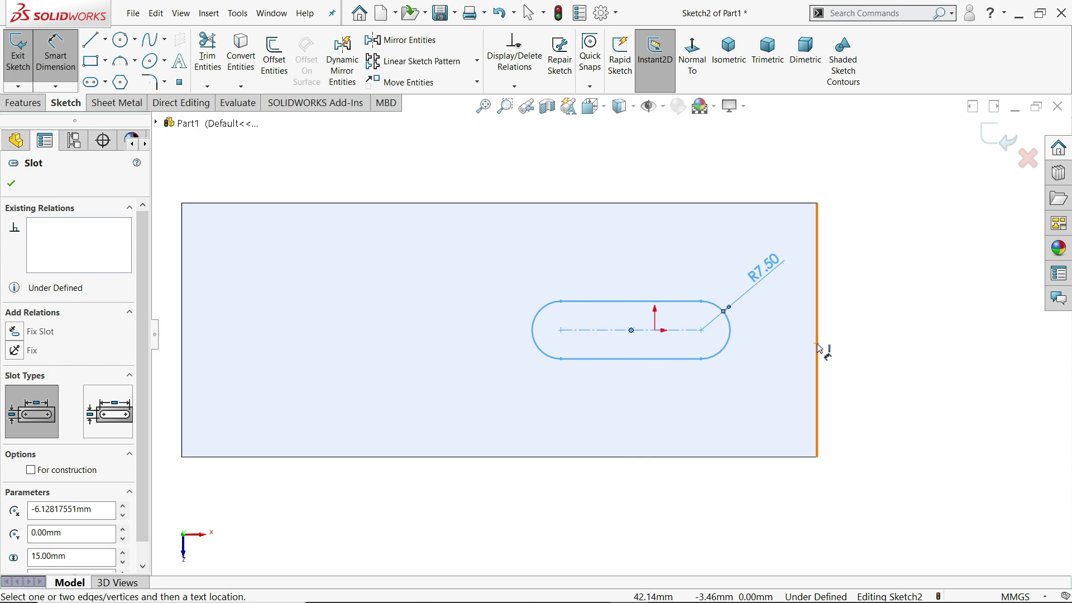
left_click(818, 349)
left_click(726, 188)
type("42")
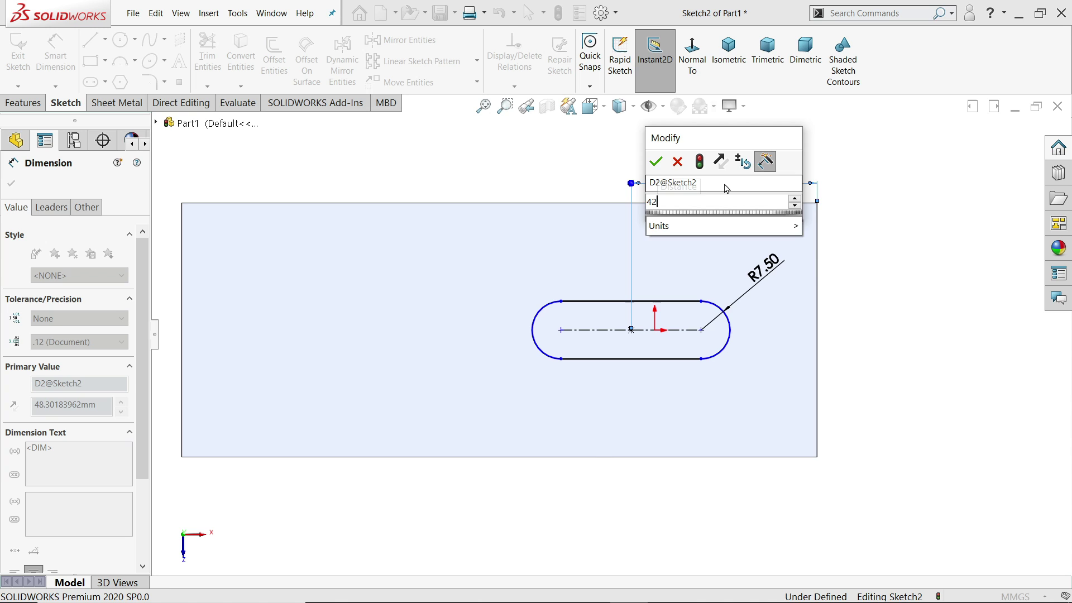
key("Return")
- Dimension the slot's centreline between its two arc centres as 36 mm
scroll(665, 327, "down", 2)
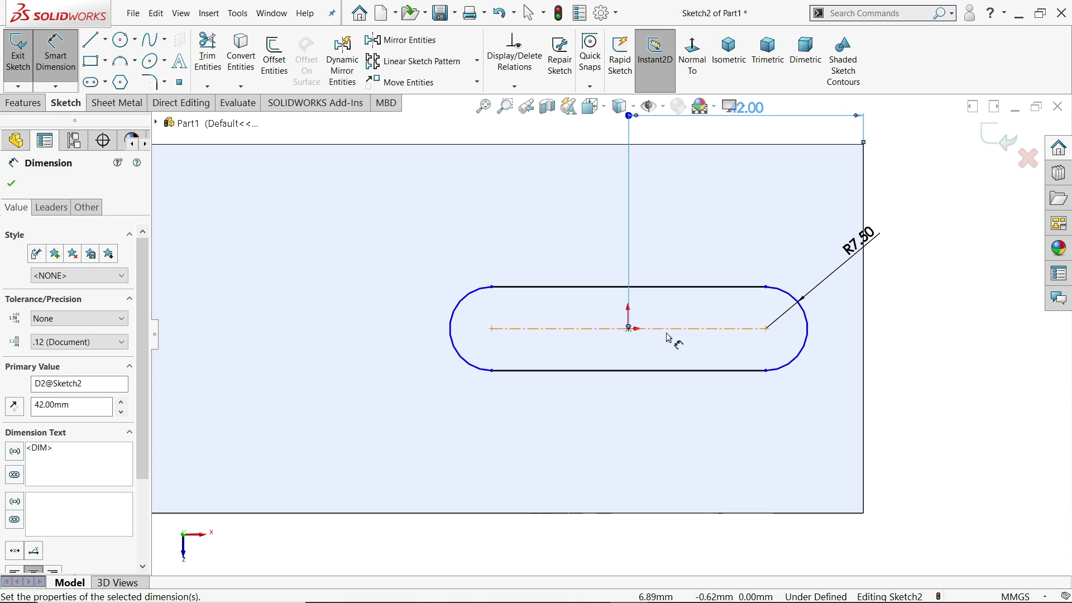
left_click(667, 330)
scroll(673, 390, "up", 1)
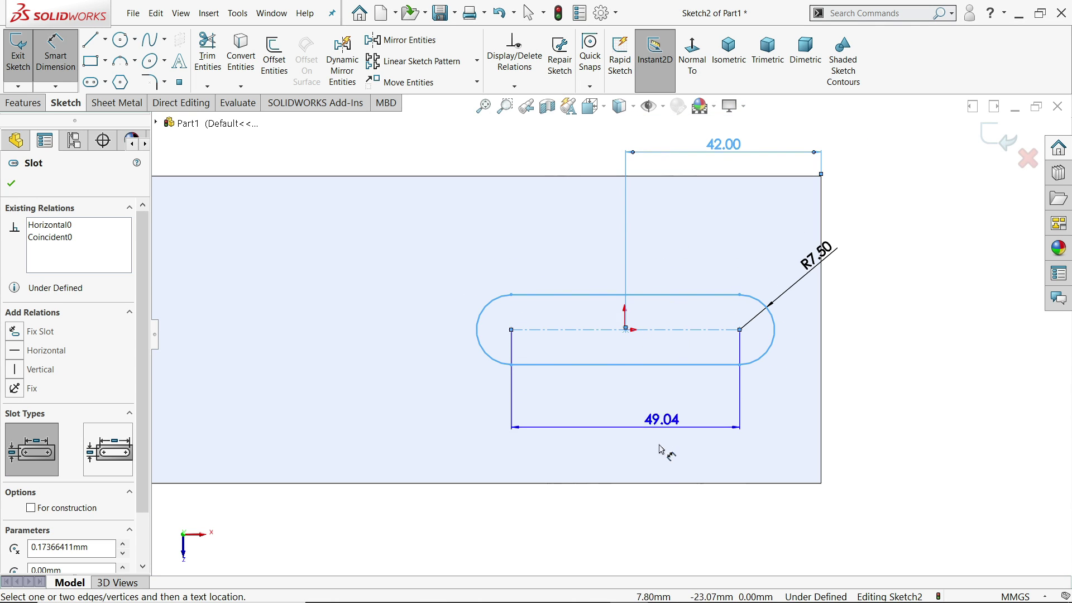
left_click(629, 517)
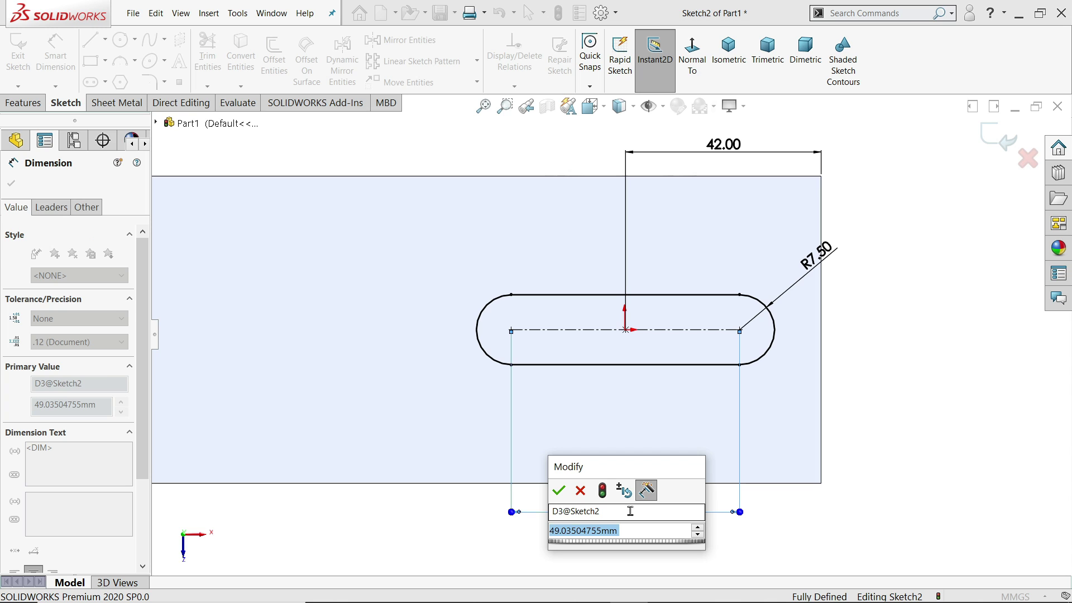
type("36")
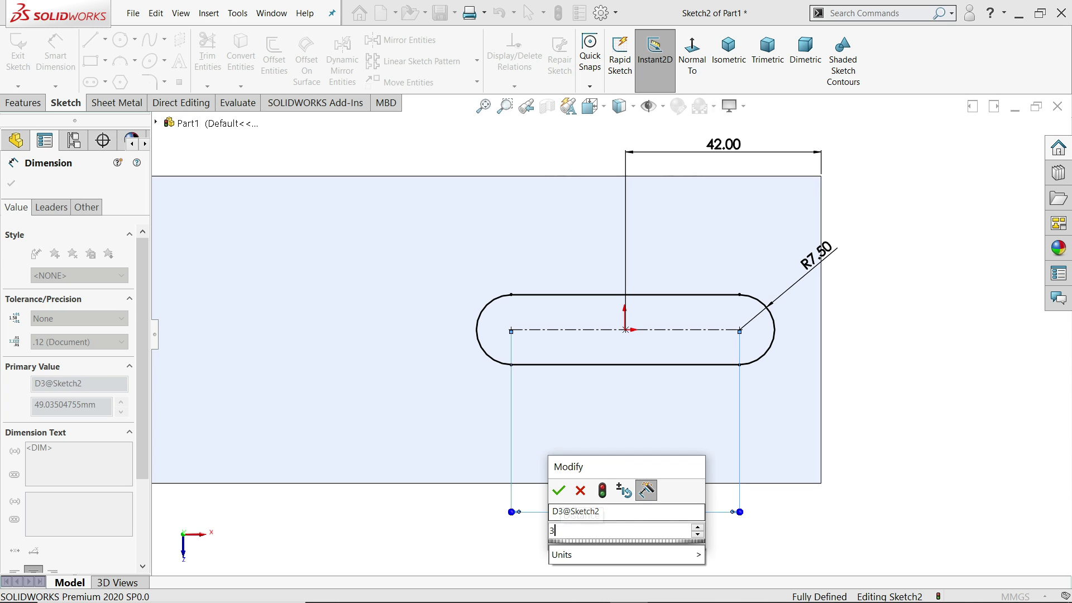
key("Return")
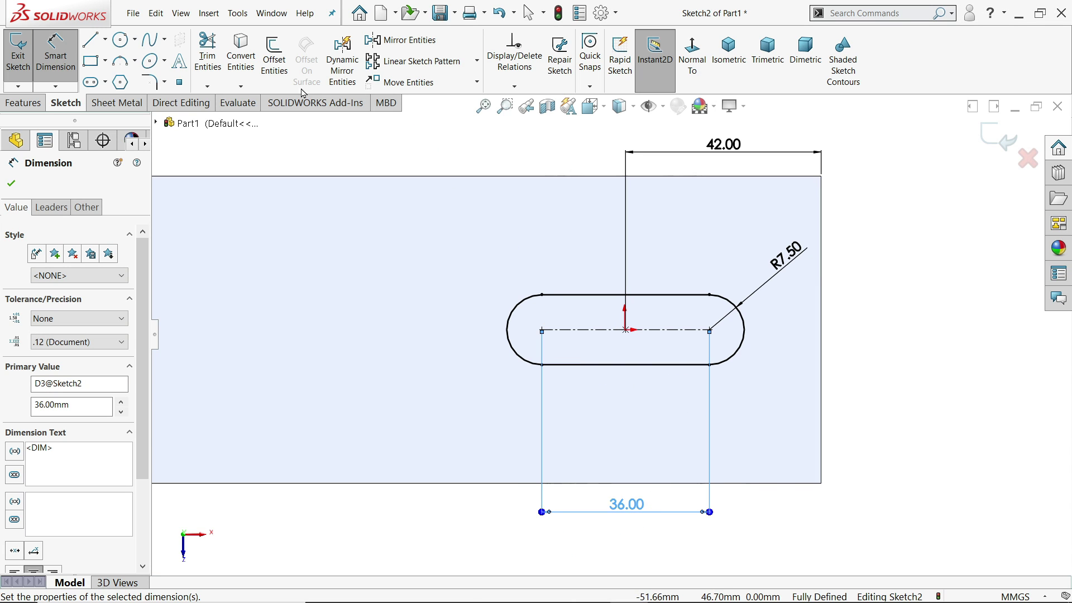
- Offset the slot's closed outline outward by 5 mm to form a larger surrounding slot
left_click(274, 64)
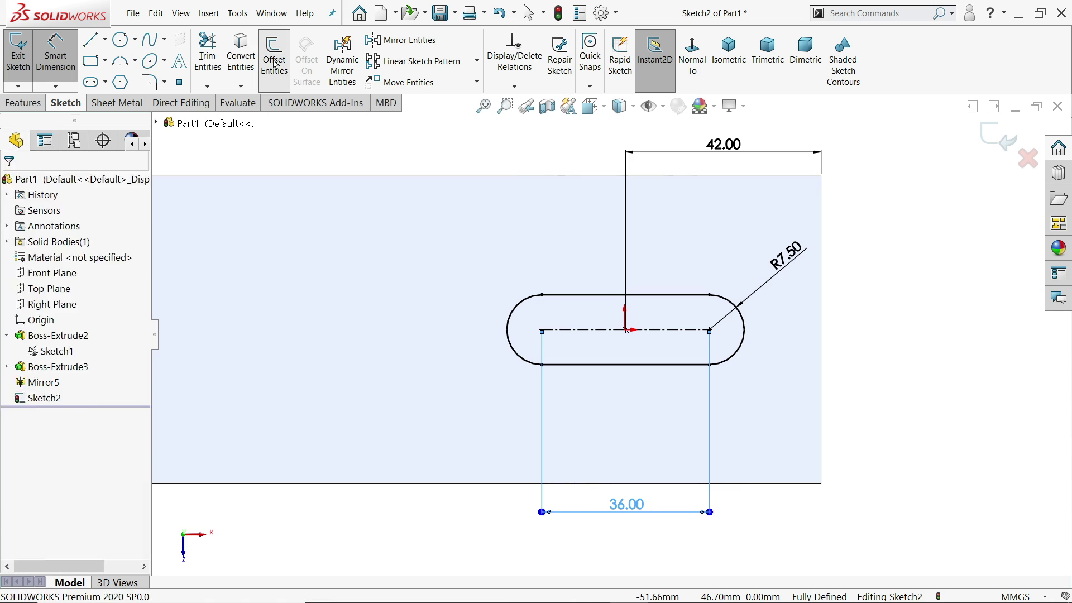
left_click(671, 298)
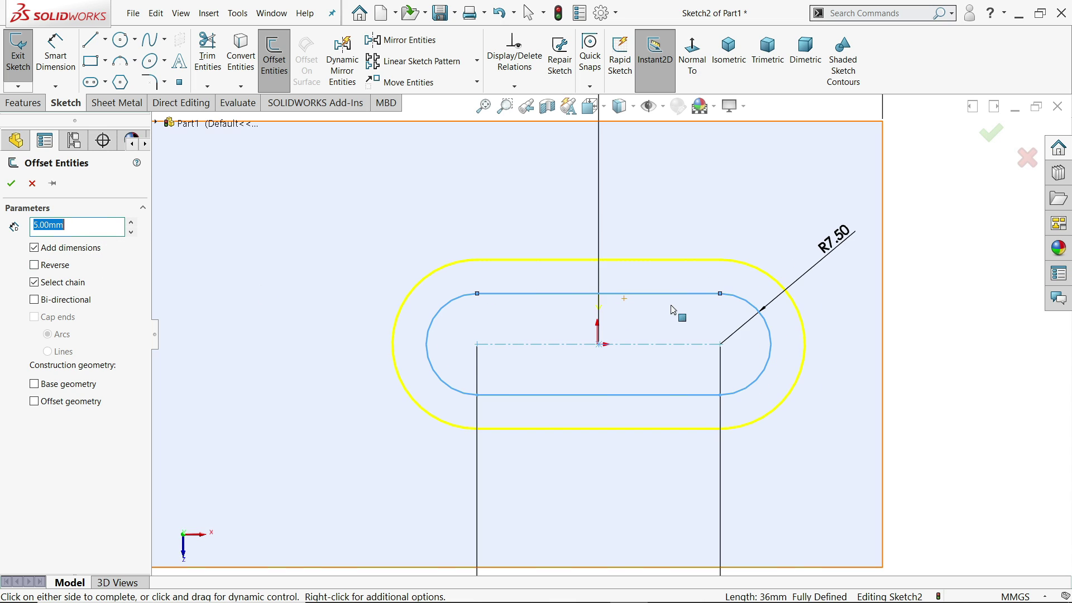
scroll(676, 301, "down", 2)
scroll(512, 301, "up", 2)
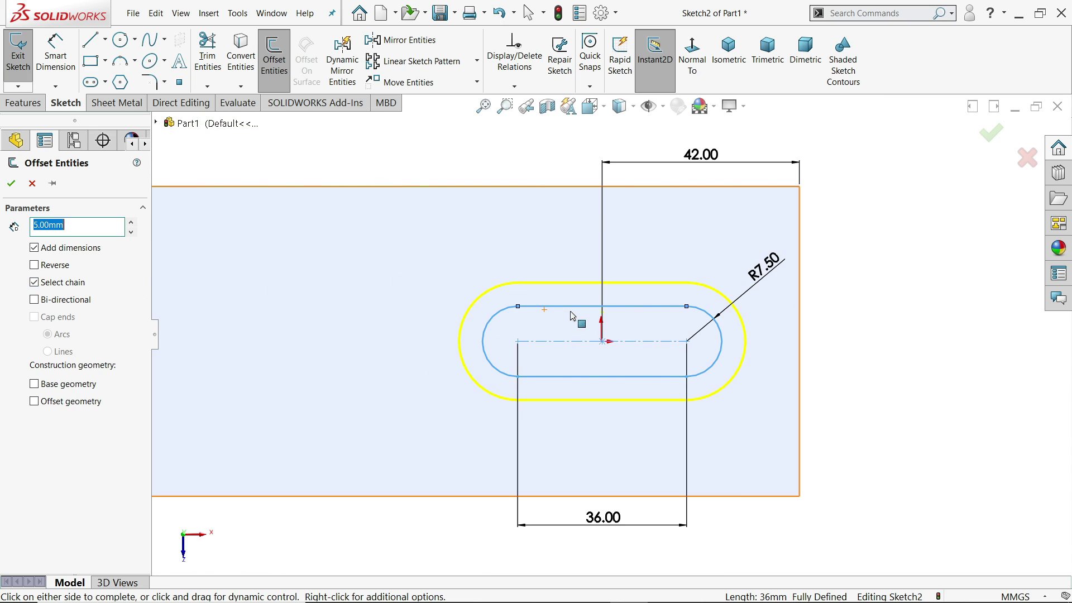
left_click(11, 183)
scroll(726, 276, "down", 1)
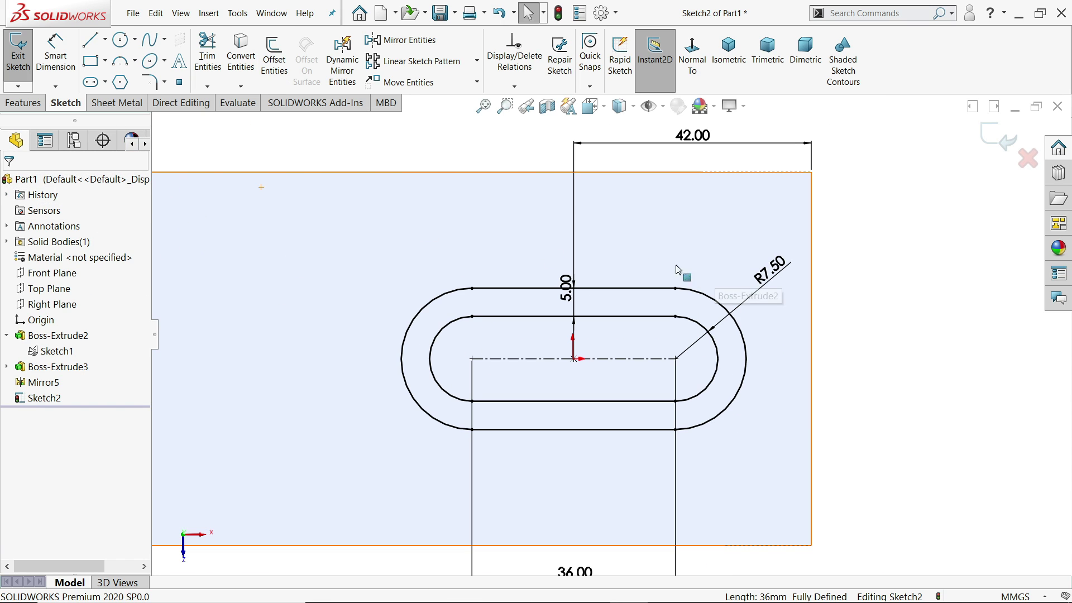
- Add a driven radius dimension to the outer slot's rounded end
left_click(56, 54)
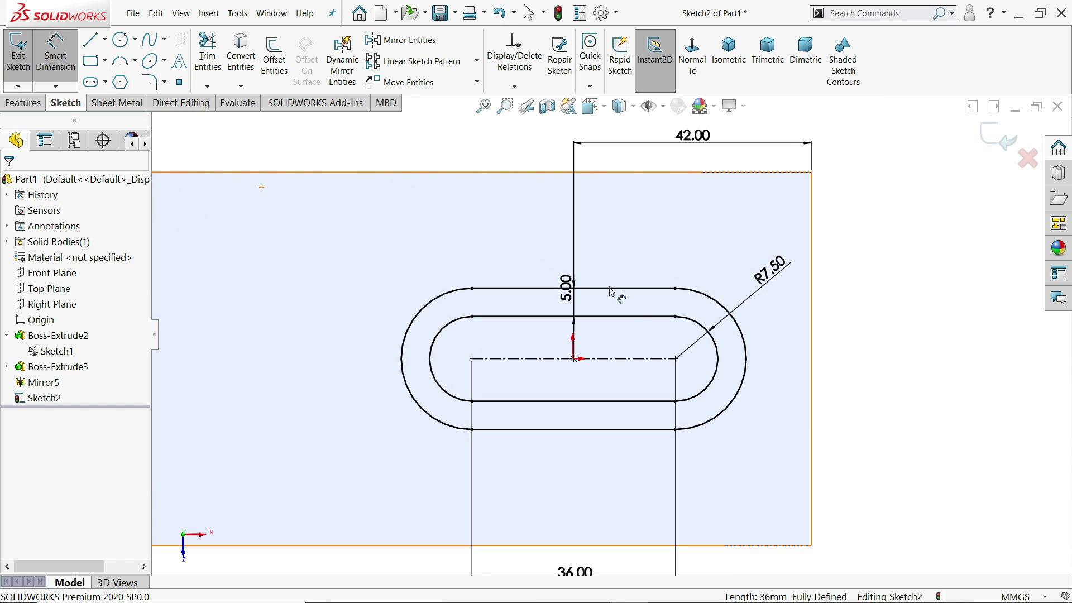
left_click(748, 378)
left_click(799, 391)
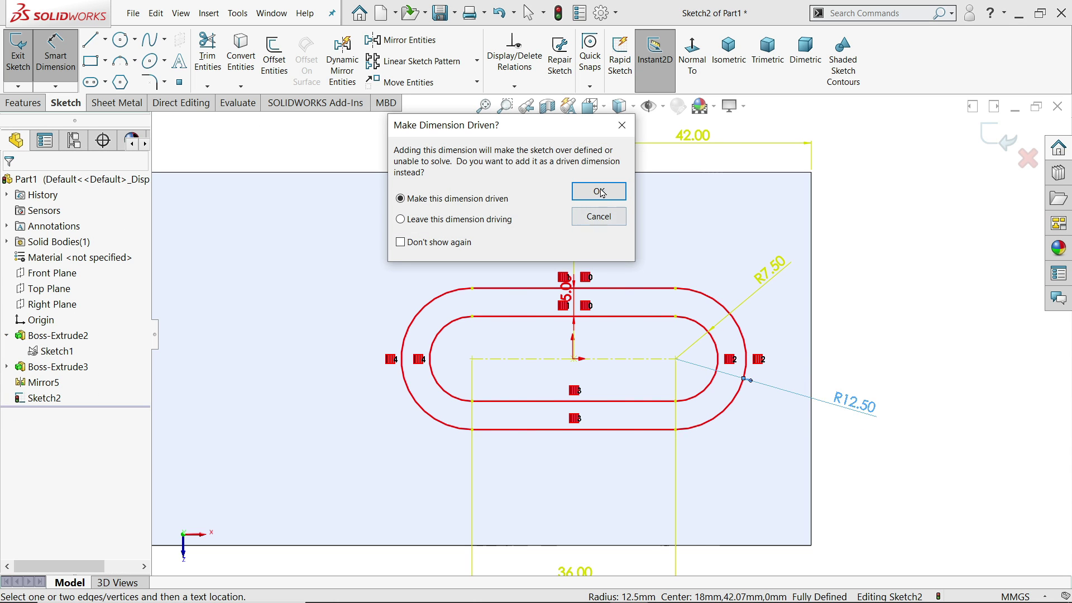
left_click(599, 191)
key("f")
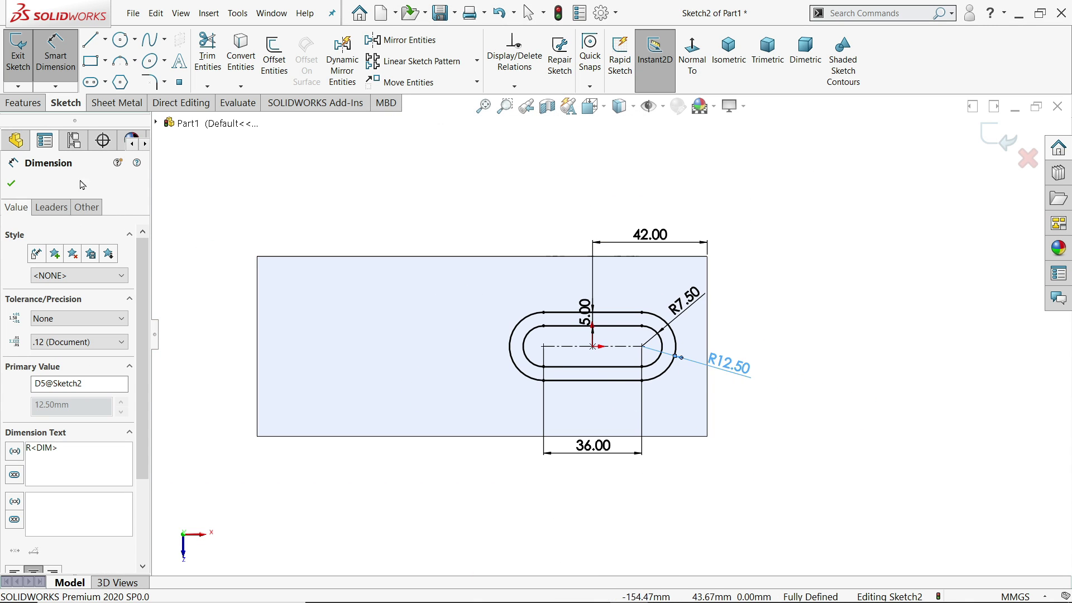
left_click(11, 184)
- Extrude the ring between the two slot outlines upward from the plate with a Blind depth of 8 mm
left_click(23, 103)
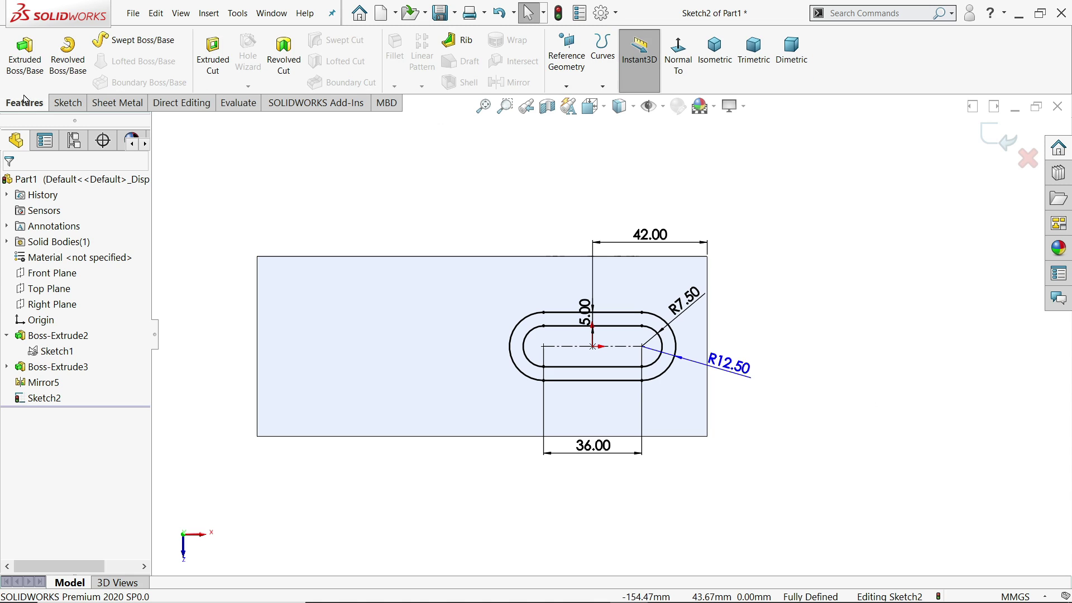
left_click(24, 62)
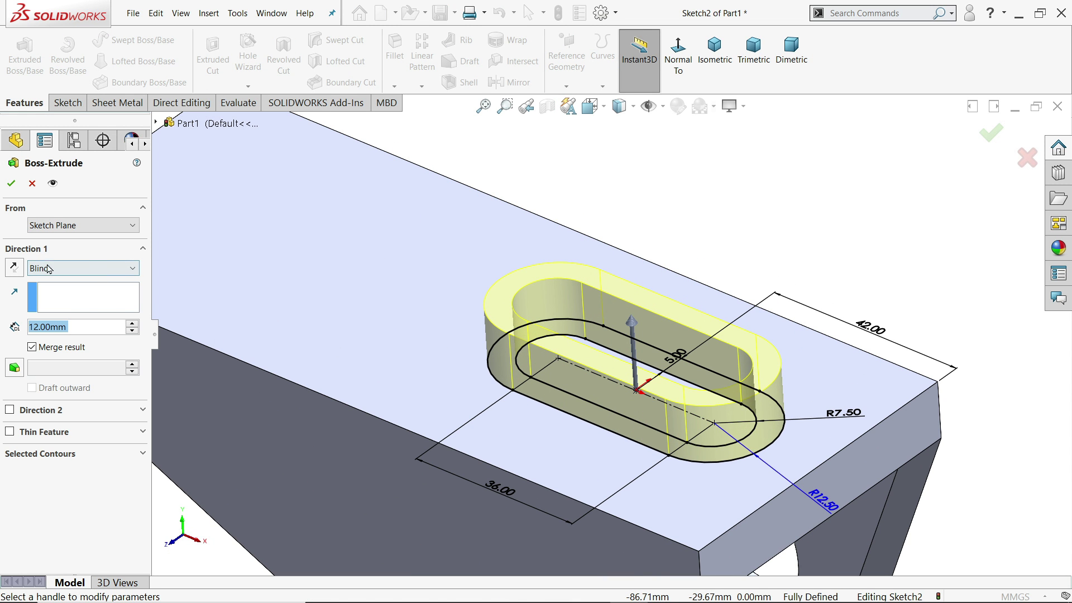
left_click(49, 269)
left_click(49, 277)
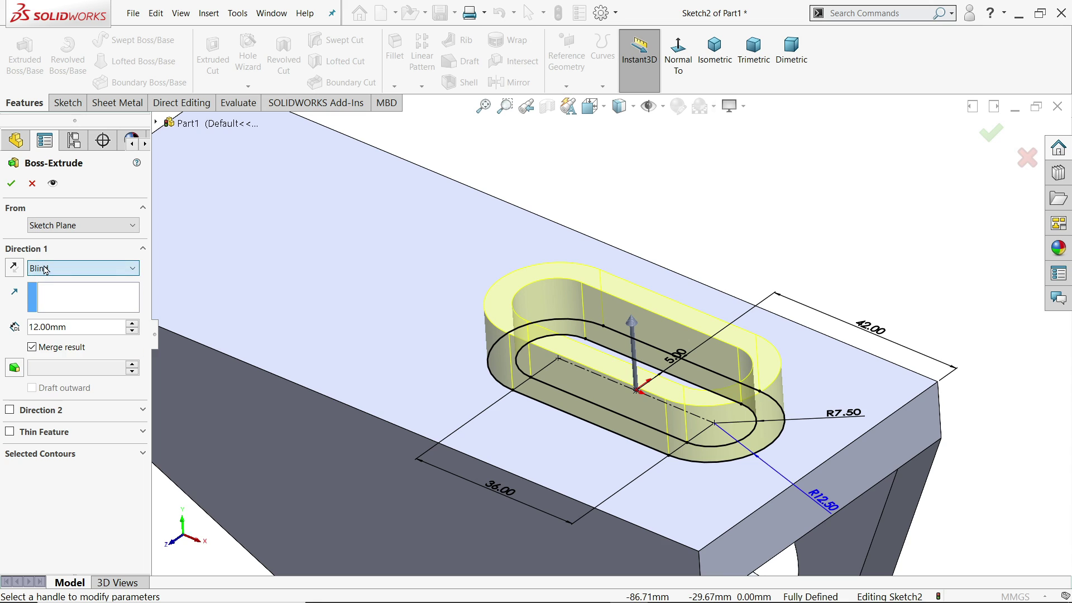
left_click(73, 328)
type("8")
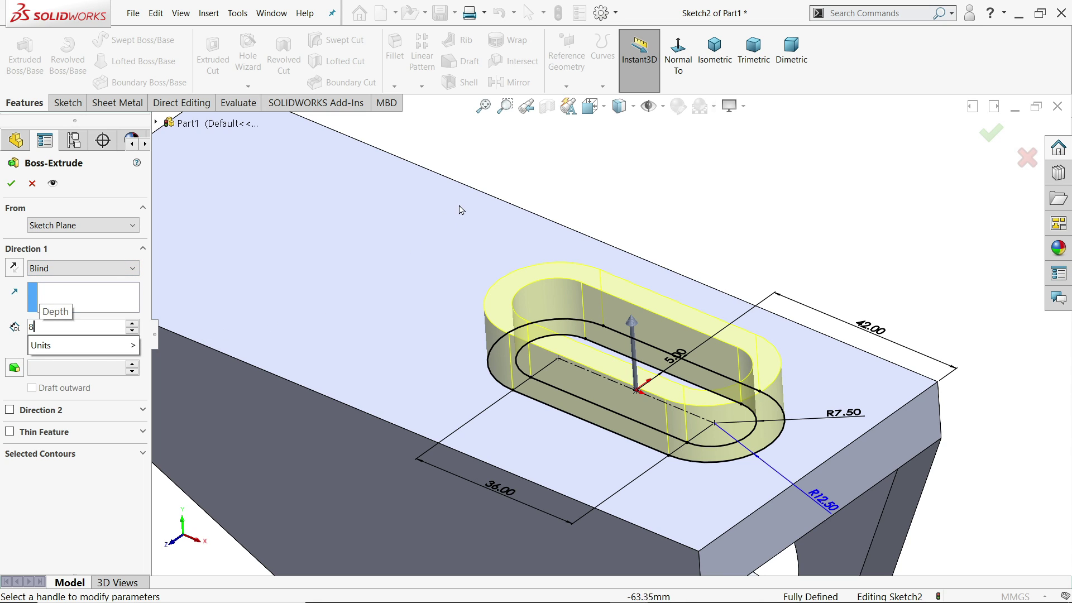
key("Return")
left_click(10, 185)
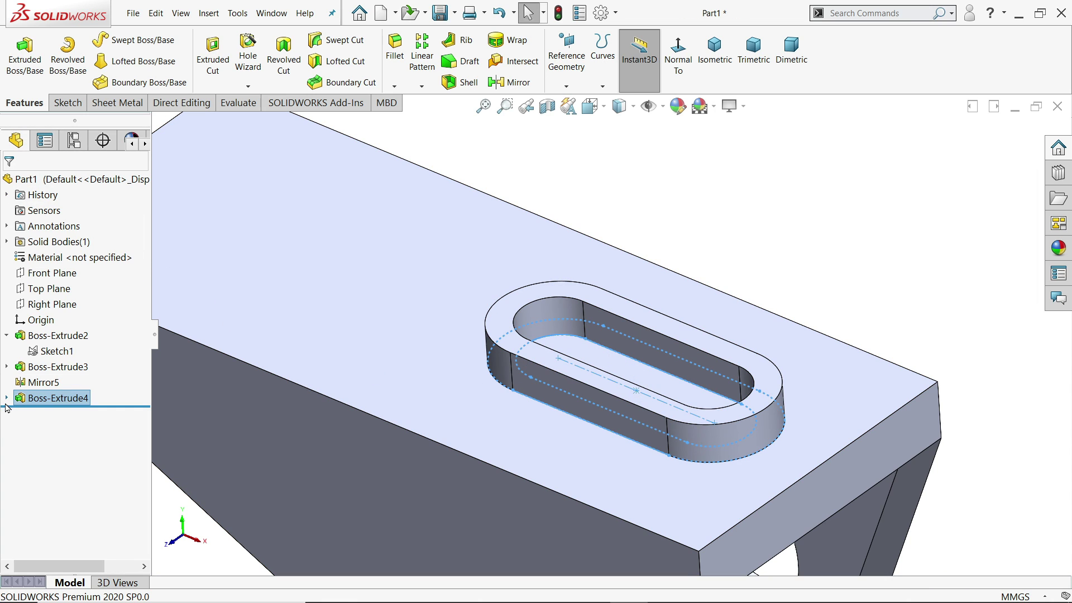
- Begin an extruded cut reusing the raised slot's sketch, with the inner slot region as an added contour
left_click(6, 399)
left_click(57, 414)
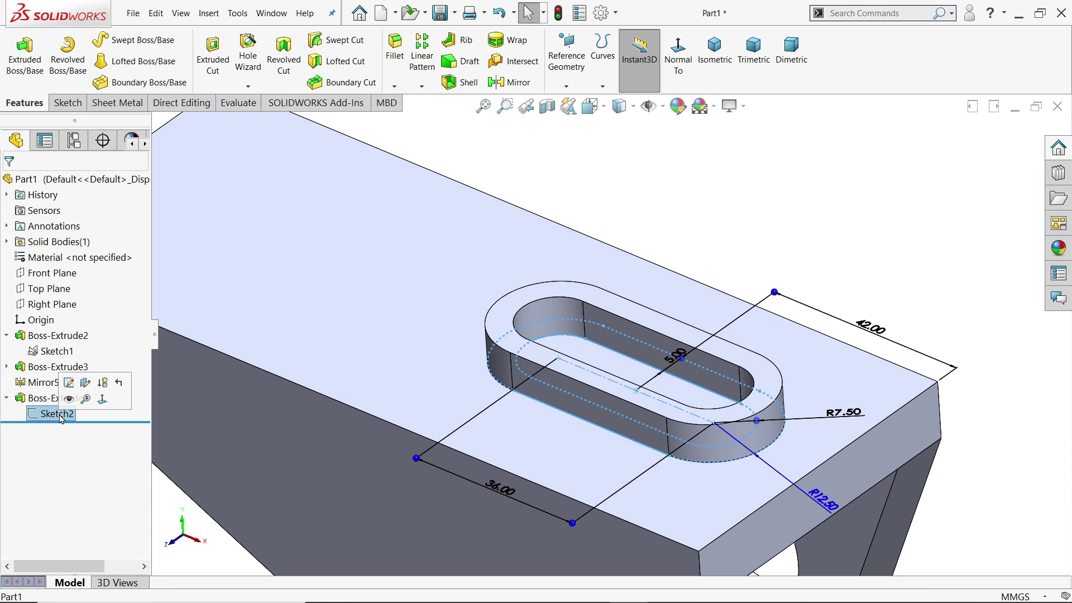
left_click(212, 63)
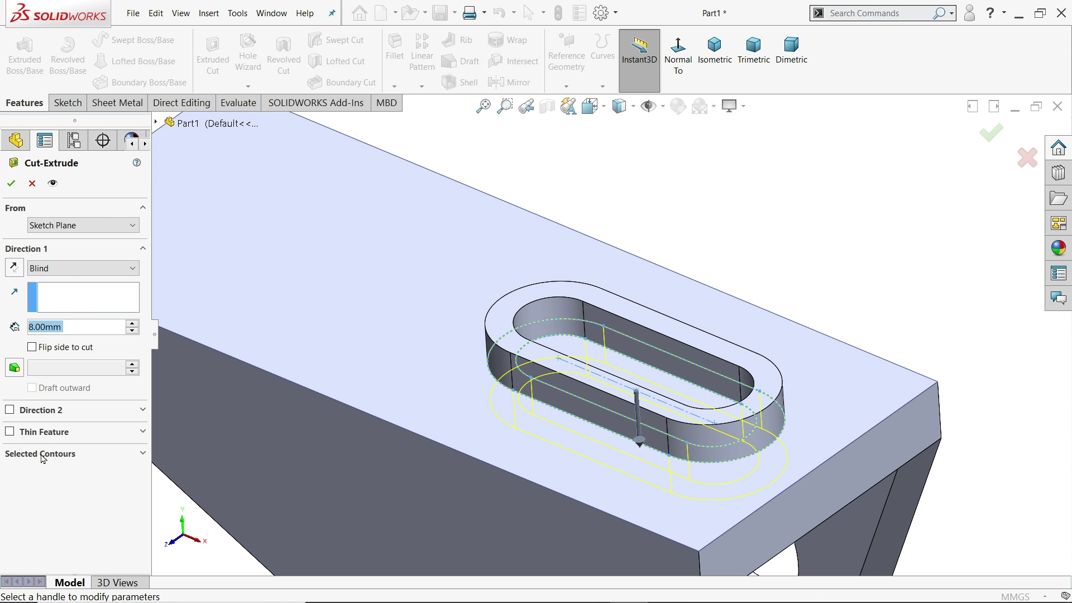
left_click(42, 453)
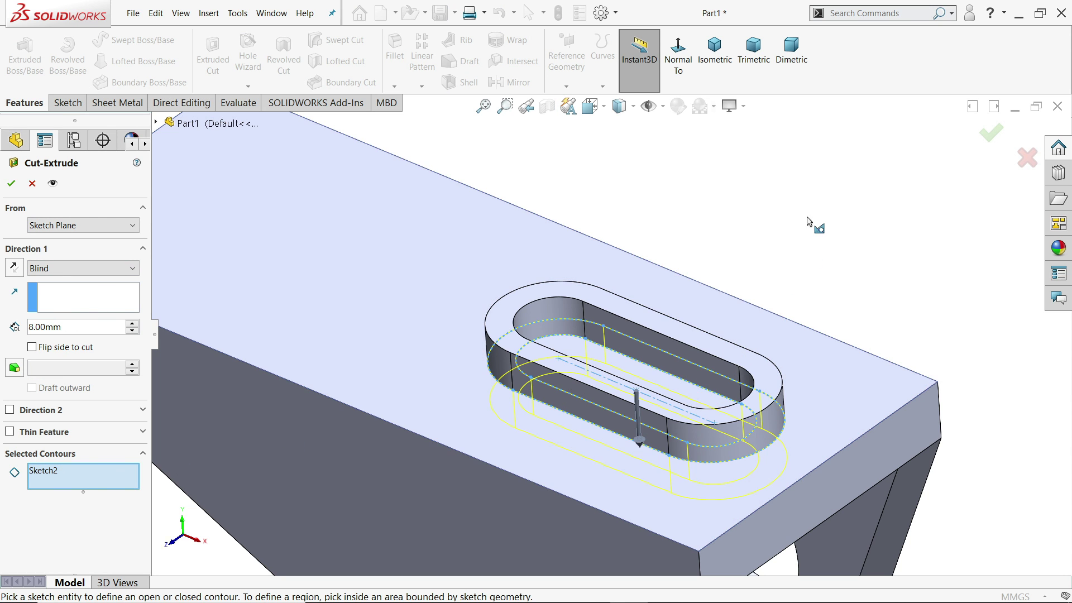
middle_click_drag(807, 220, 796, 291)
left_click(578, 461)
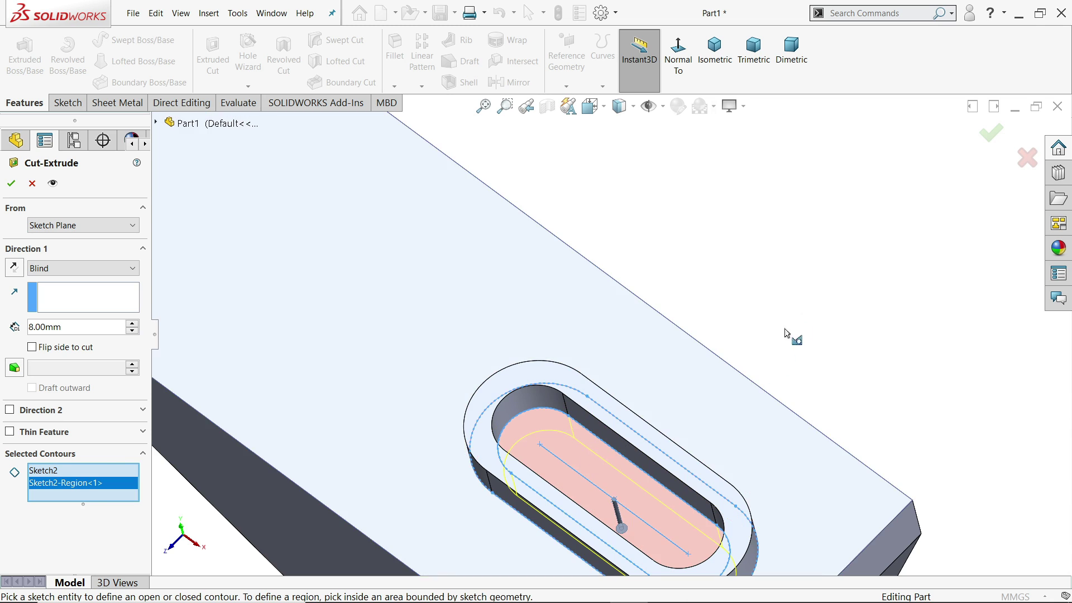
scroll(806, 378, "down", 5)
middle_click_drag(806, 378, 750, 331)
scroll(630, 387, "up", 3)
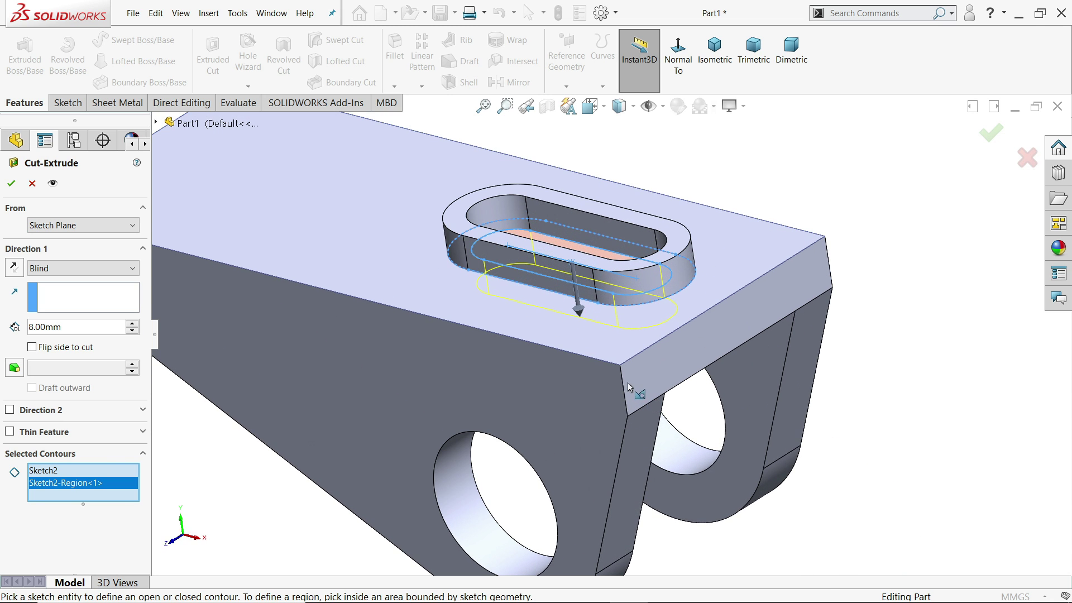
- Cut the inner slot region down through the plate with the Up To Next end condition
left_click(78, 269)
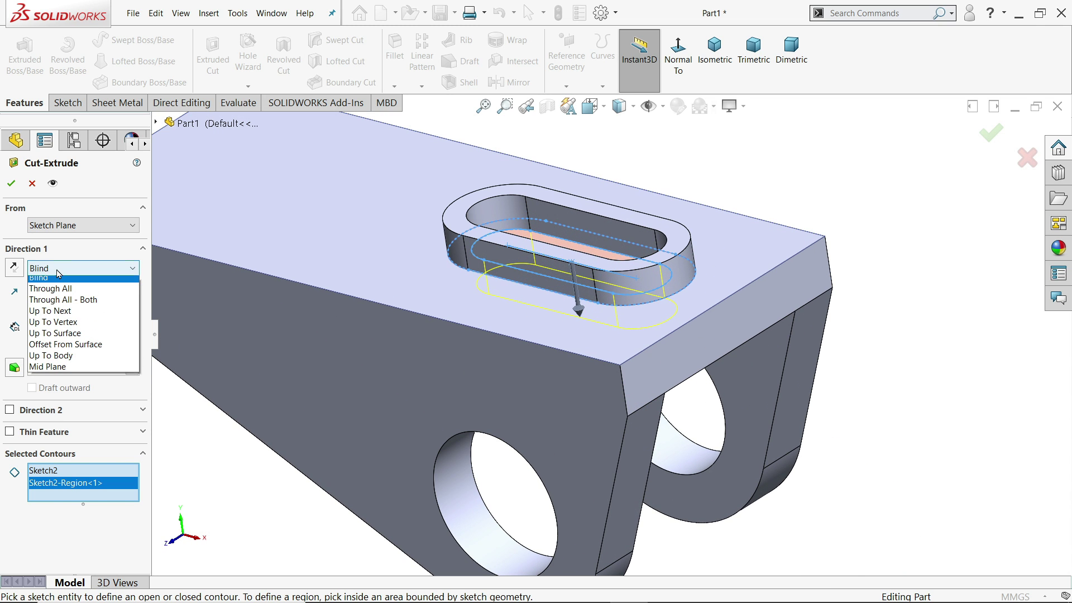
left_click(70, 316)
mouse_move(1014, 418)
middle_mouse_down()
mouse_move(944, 296)
mouse_move(893, 274)
mouse_move(897, 285)
middle_mouse_up()
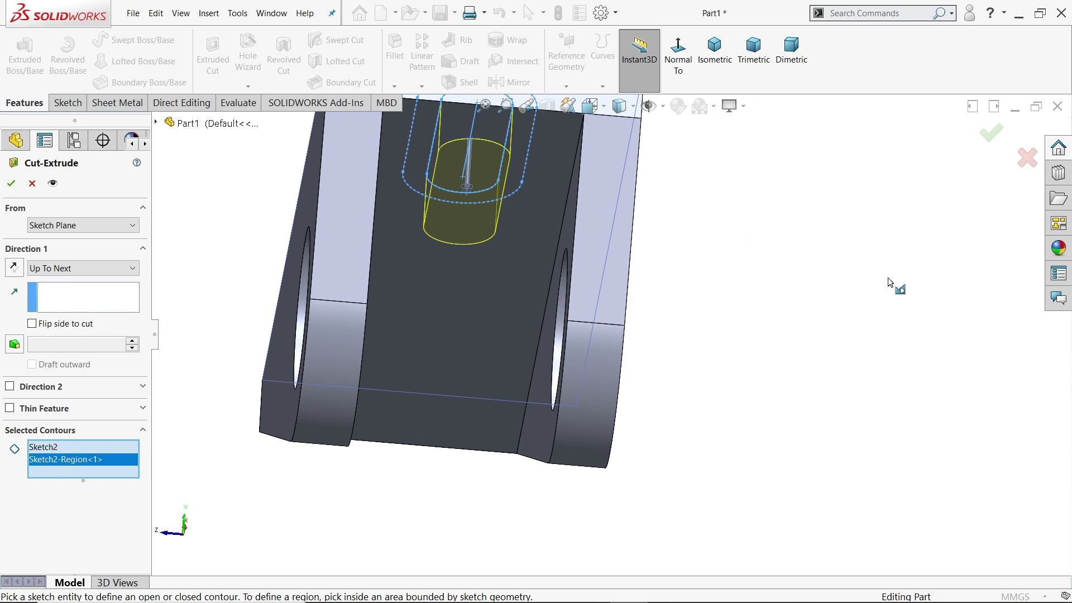
scroll(554, 295, "down", 3)
scroll(554, 294, "up", 6)
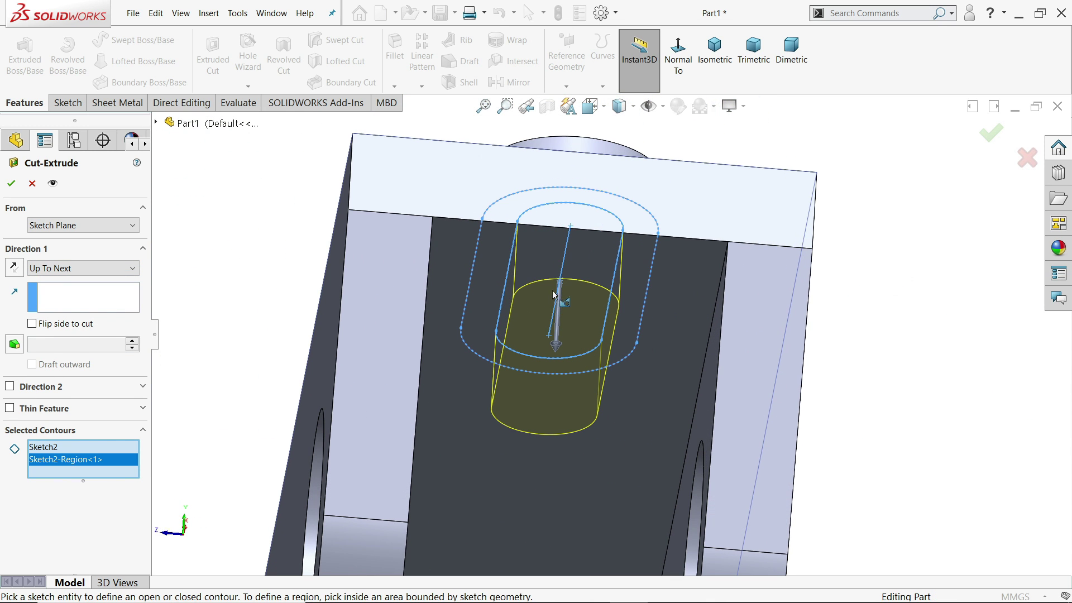
left_click(11, 183)
middle_click_drag(275, 304, 338, 433)
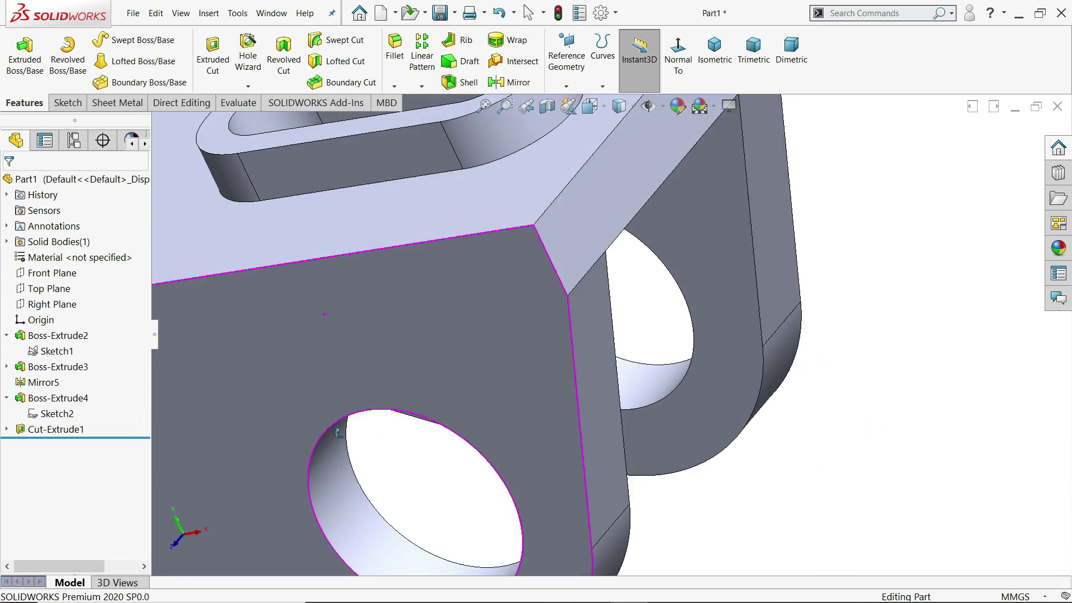
key("ctrl+7")
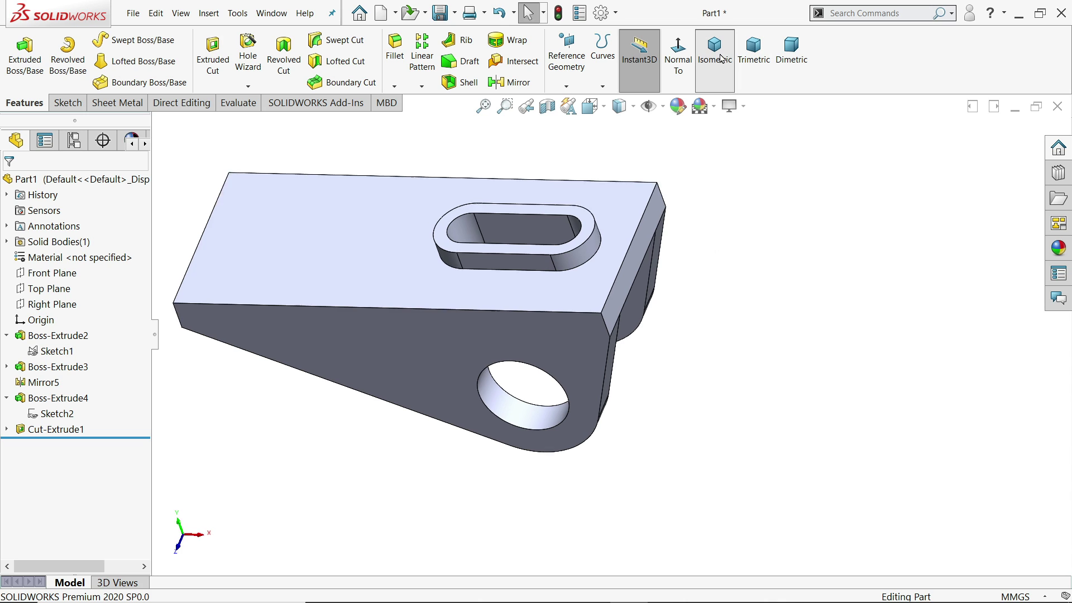
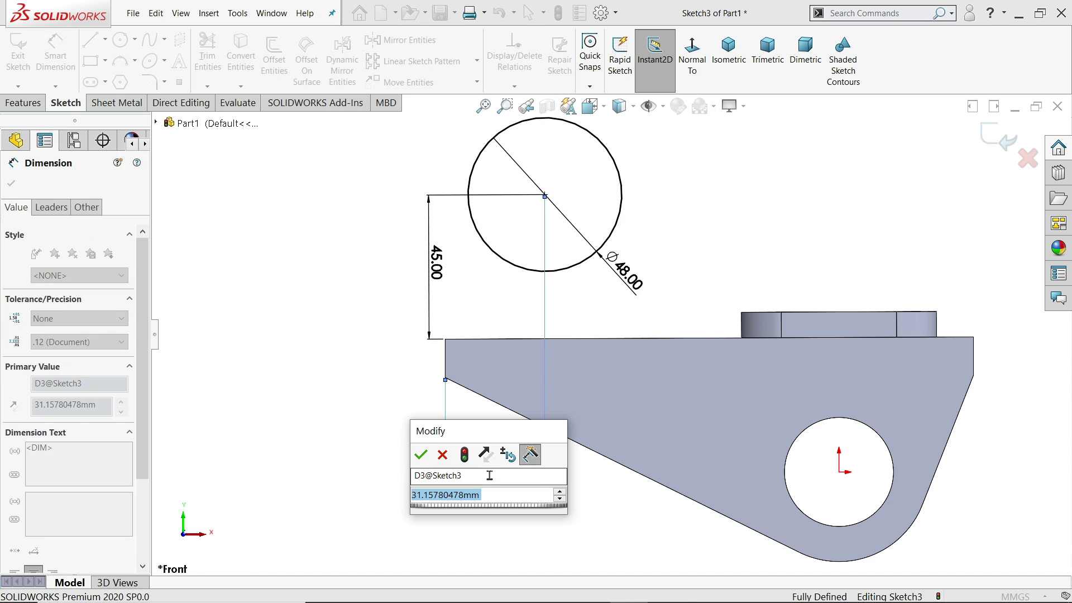
- Set the circle centre's horizontal distance from the plate's left end to 50 mm
type("50")
key("Return")
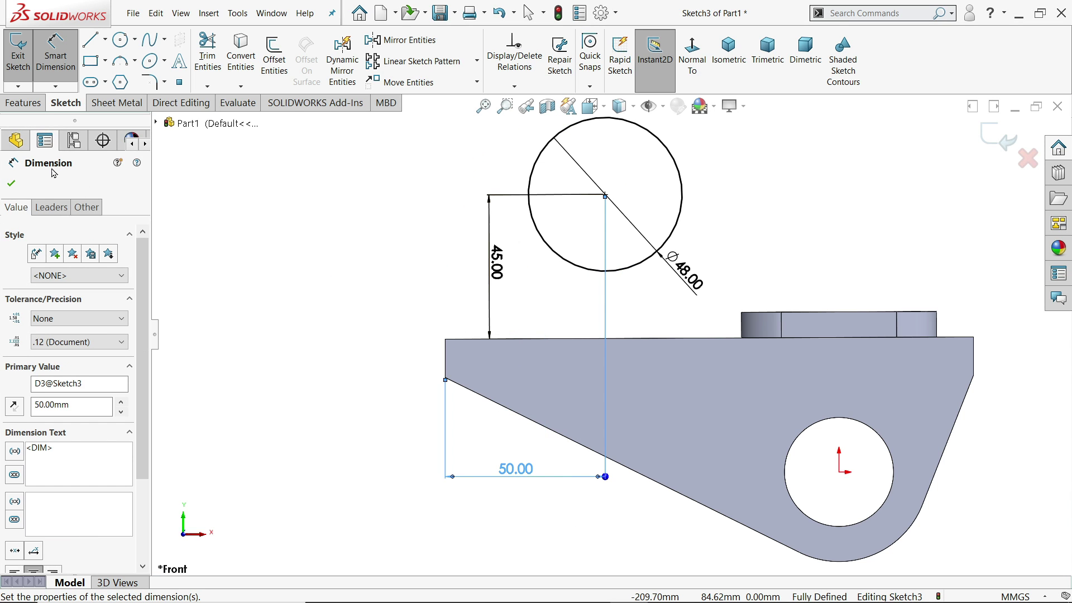
- Extrude the 48 mm circle into a cylinder with a Mid Plane depth of 55 mm
left_click(23, 102)
left_click(24, 53)
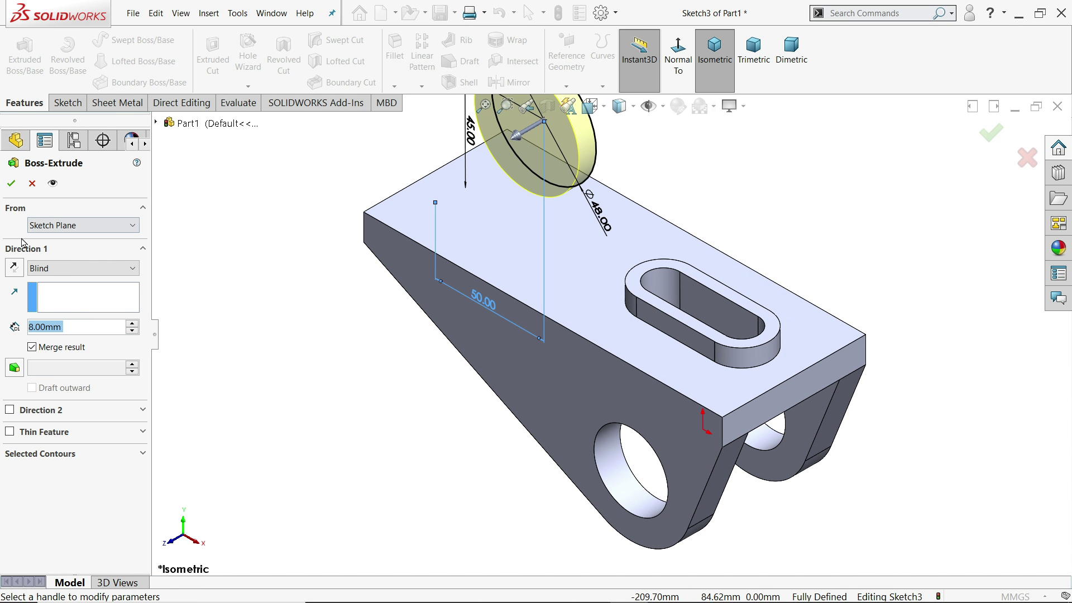
left_click(65, 274)
left_click(55, 349)
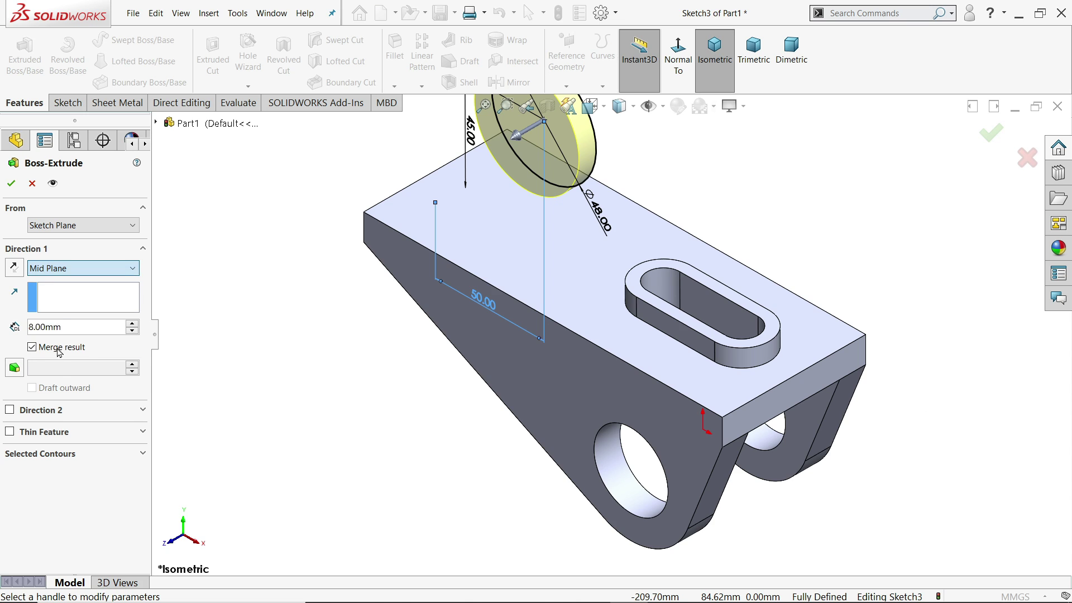
type("55")
key("Return")
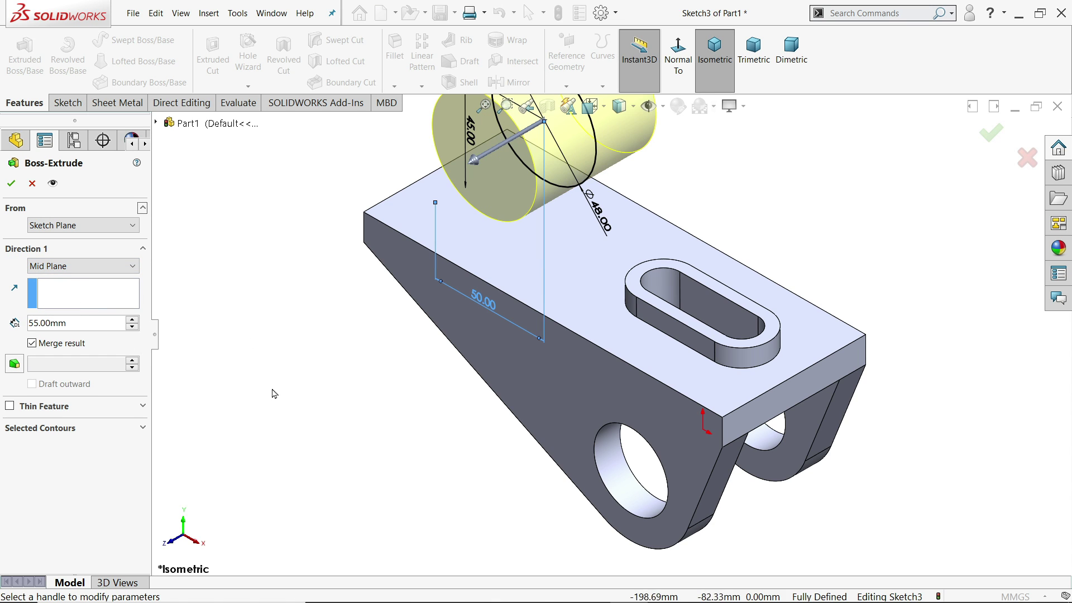
scroll(614, 167, "up", 2)
middle_click_drag(614, 168, 593, 262, "ctrl")
scroll(593, 262, "down", 3)
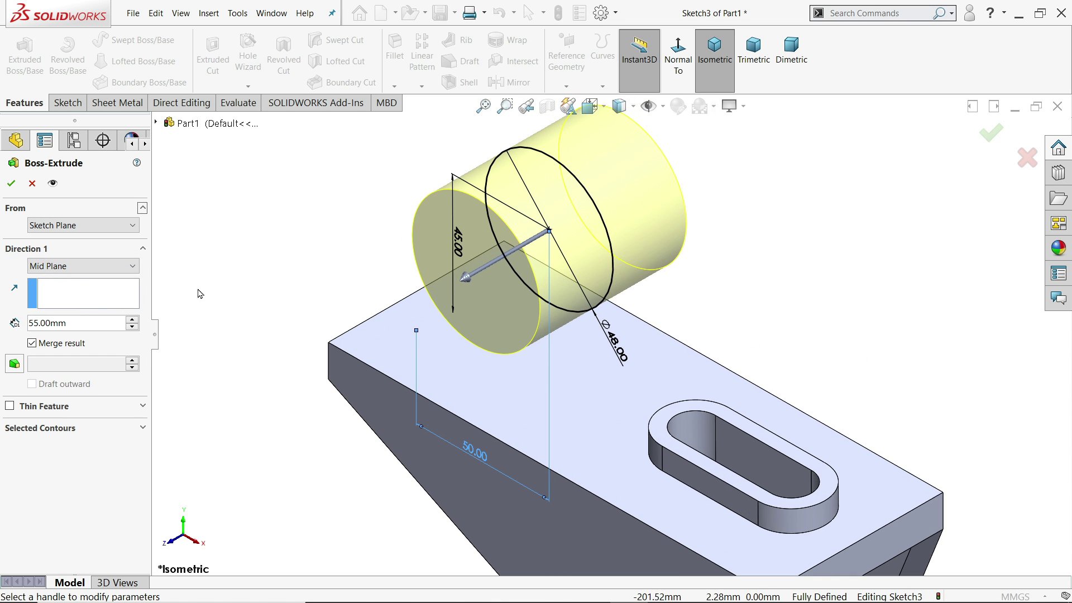
left_click(11, 184)
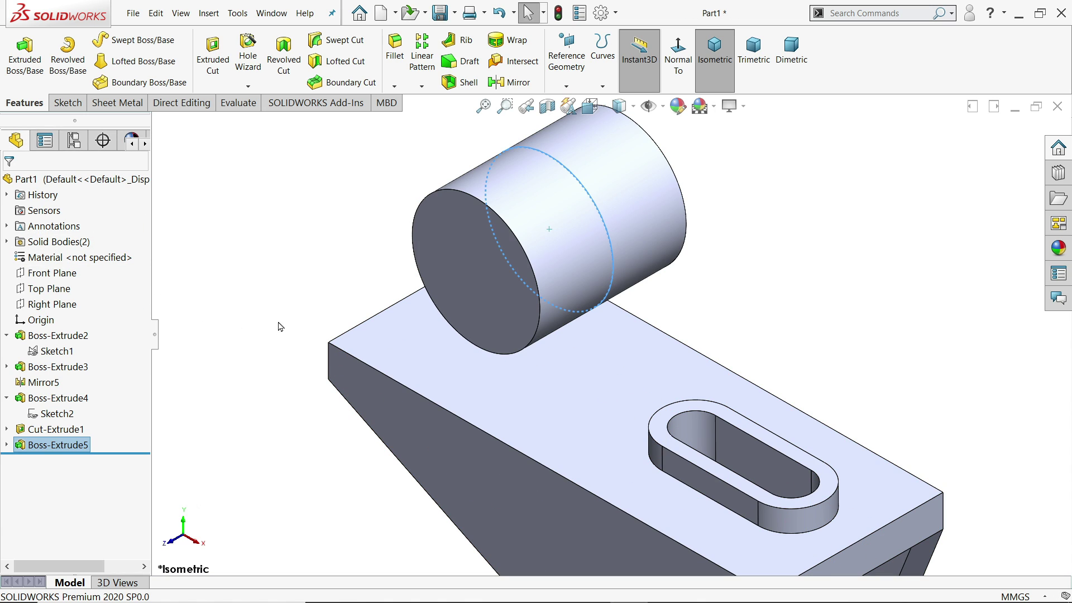
- In the cylinder's sketch, draw a base line about 59 mm long on the plate's top edge and a slanted line from its right end to the circle
middle_click_drag(280, 327, 306, 326)
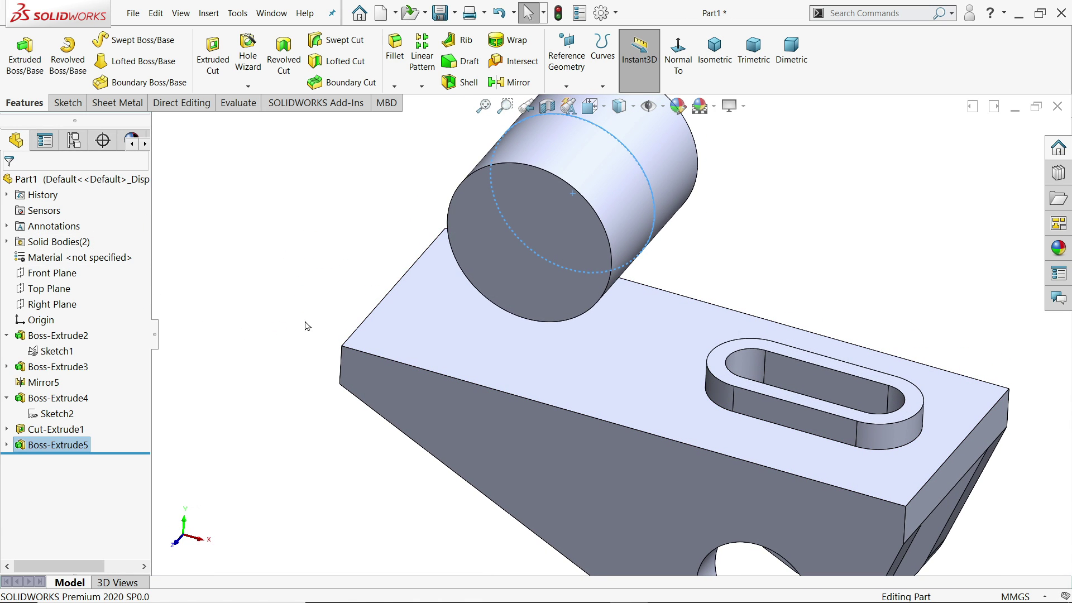
left_click(7, 446)
left_click(54, 466)
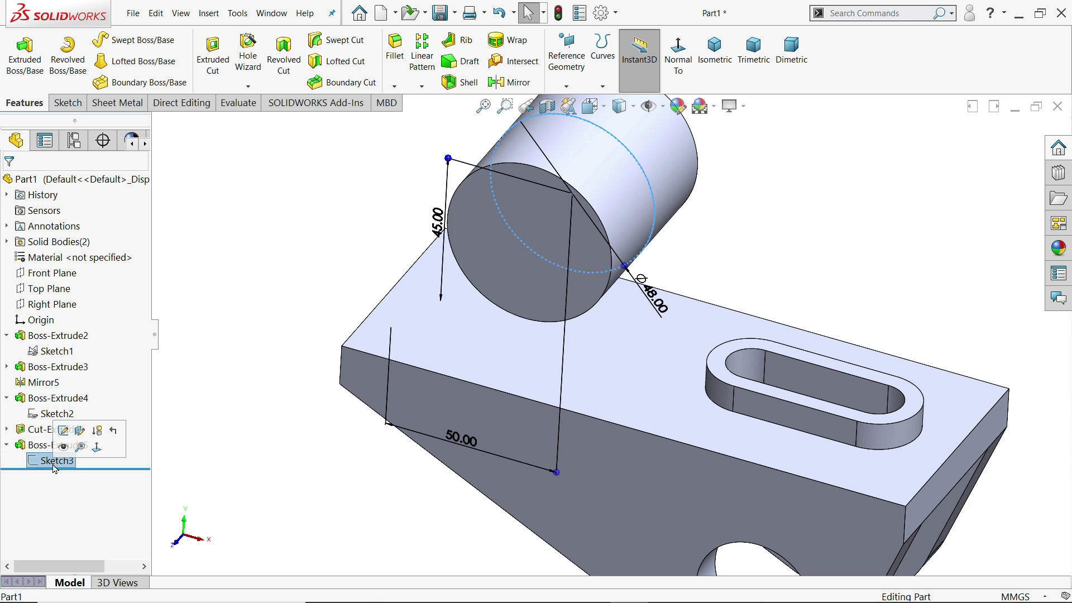
left_click(70, 433)
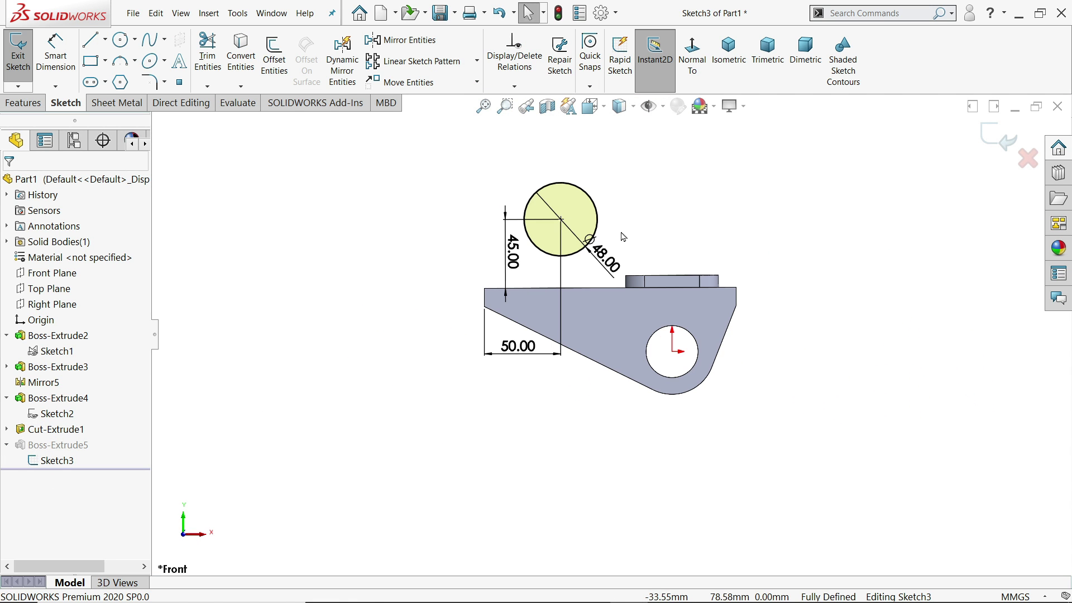
scroll(624, 237, "down", 5)
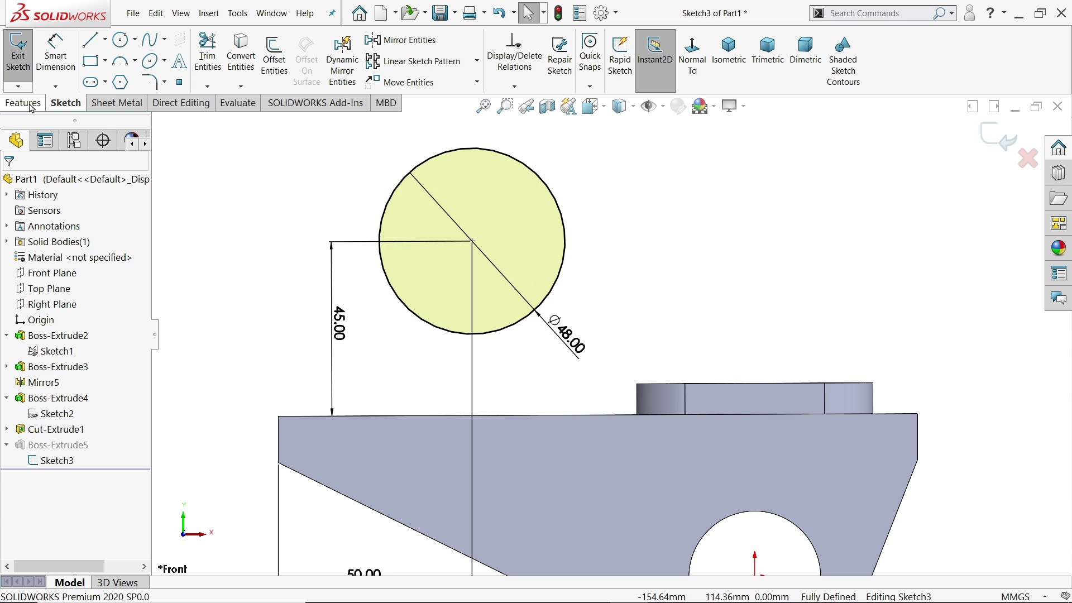
left_click(91, 39)
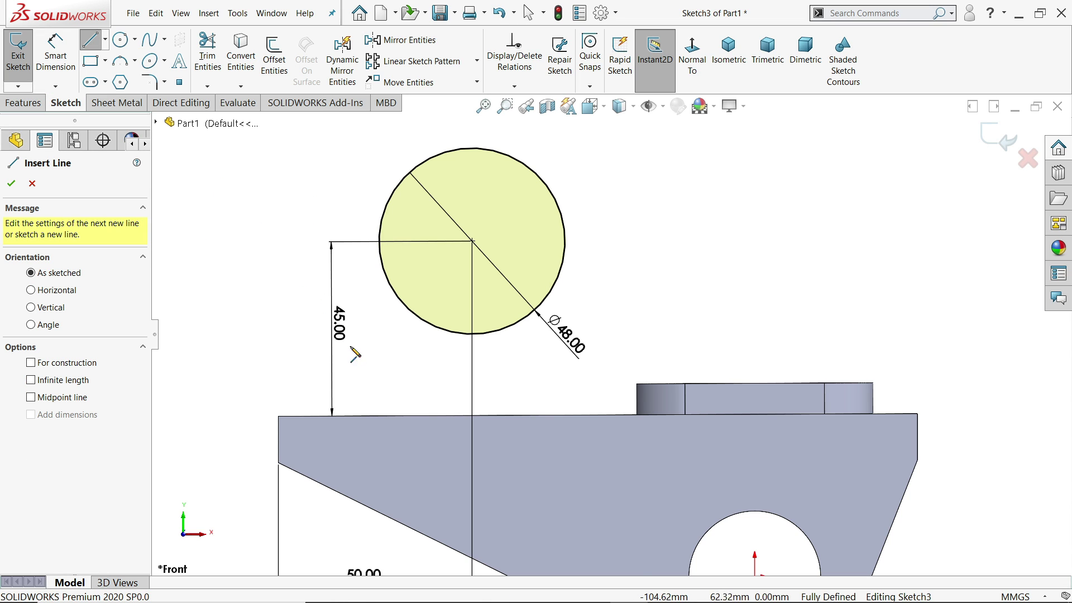
left_click(355, 416)
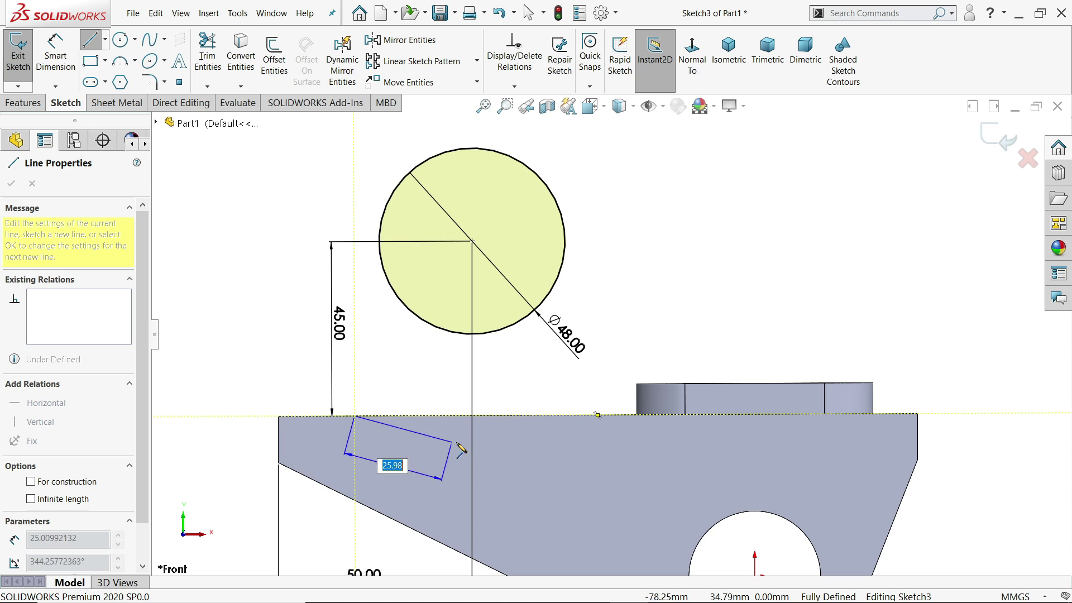
left_click(581, 415)
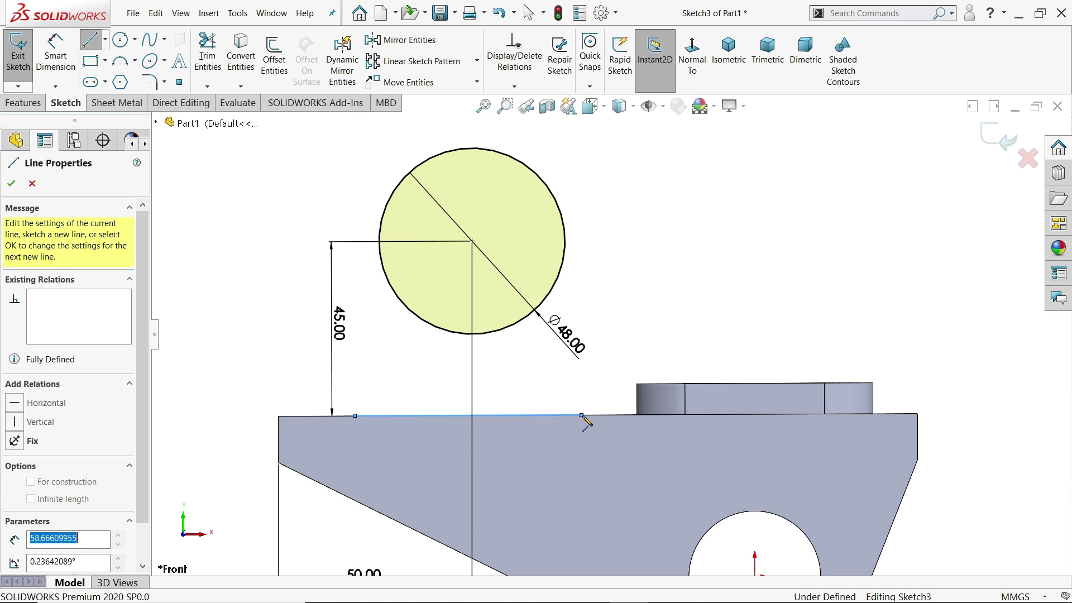
left_click(562, 265)
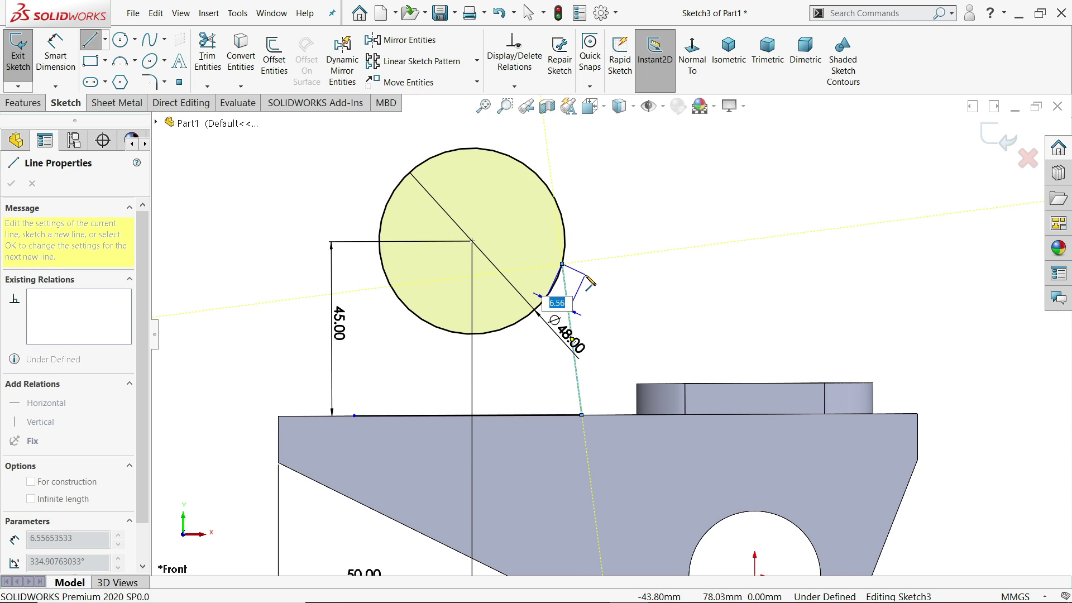
key("Escape")
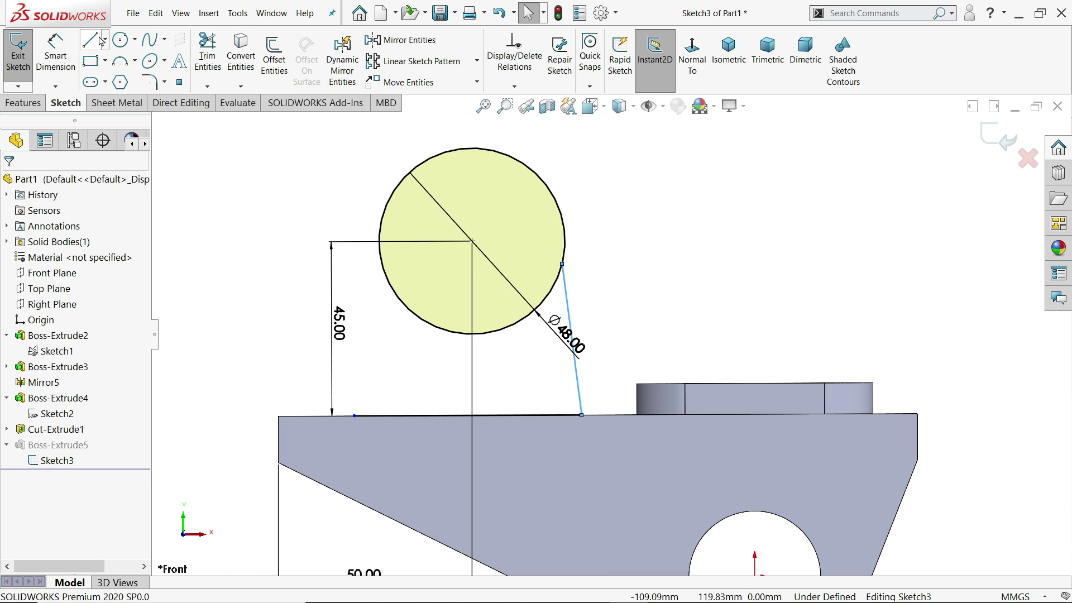
- Draw a centerline from the circle's centre to the midpoint of the base line and make it vertical
left_click(106, 39)
left_click(123, 74)
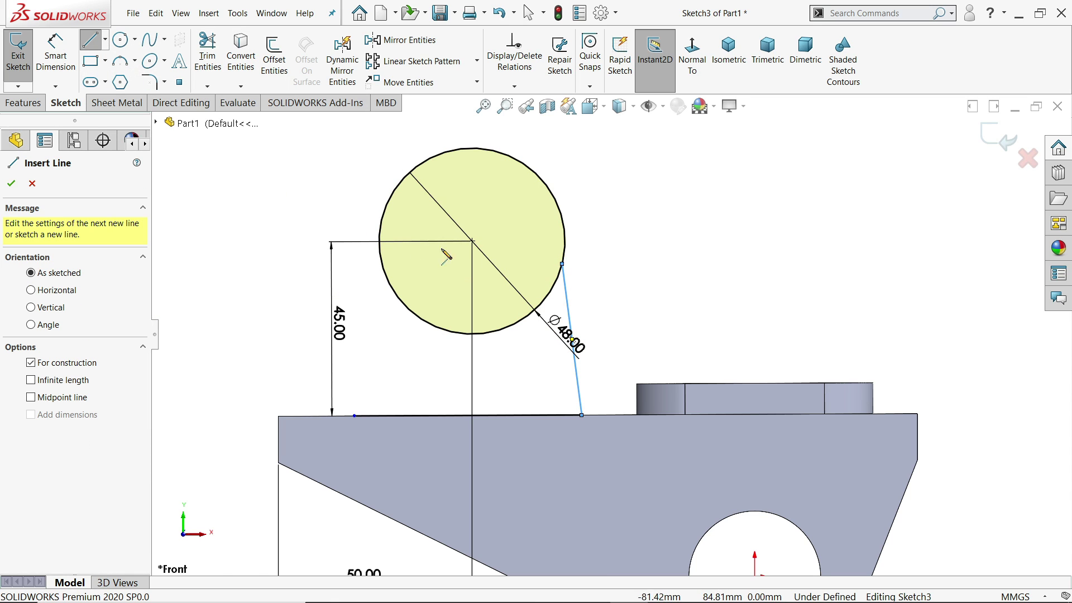
left_click(472, 241)
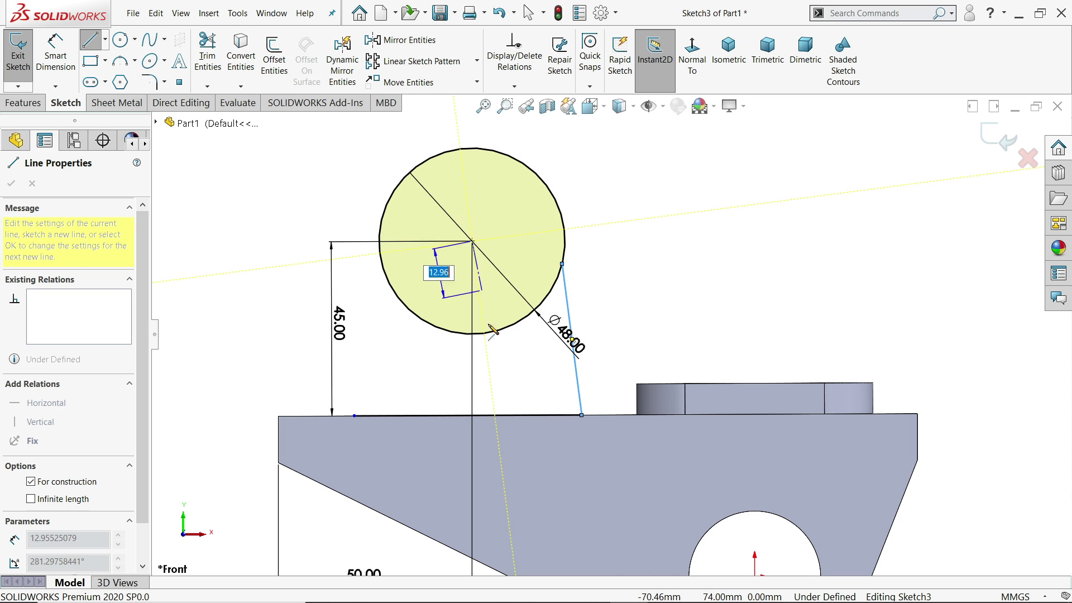
left_click(468, 416)
right_click(479, 357)
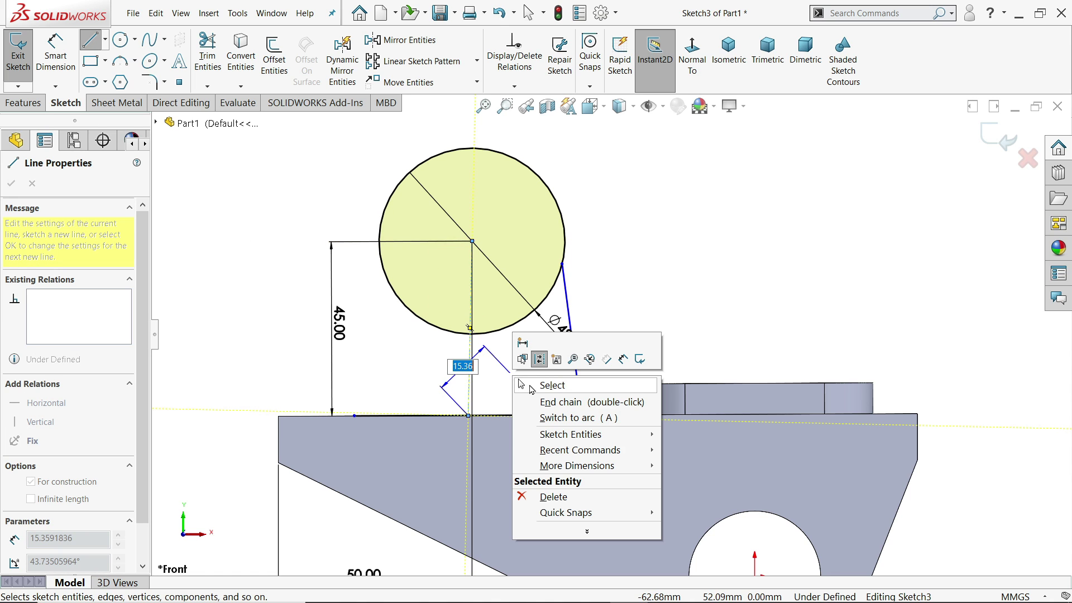
left_click(535, 389)
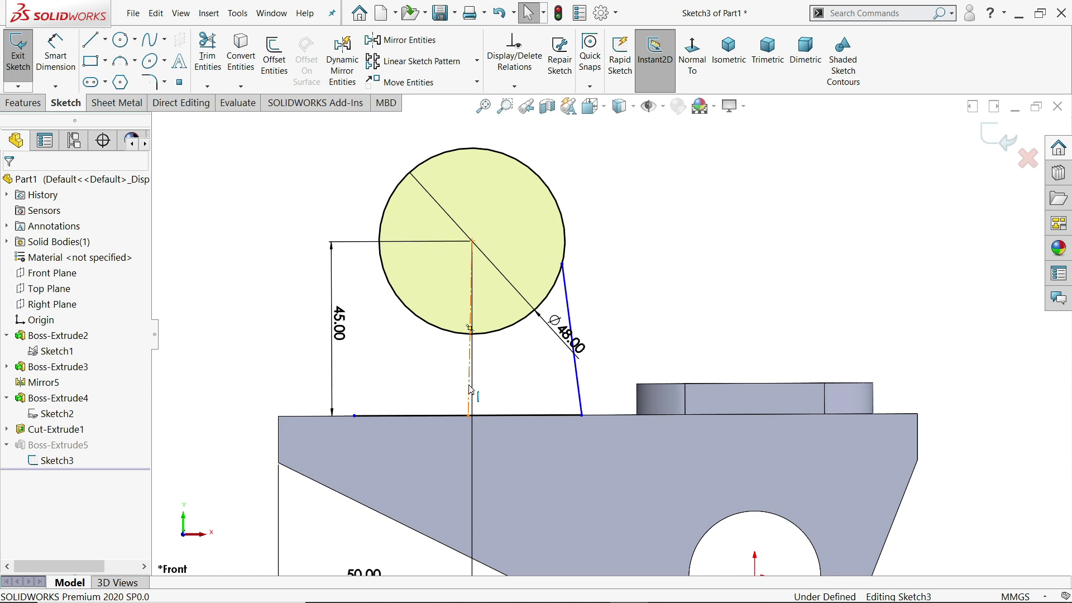
left_click(469, 389)
left_click(521, 340)
left_click(525, 383)
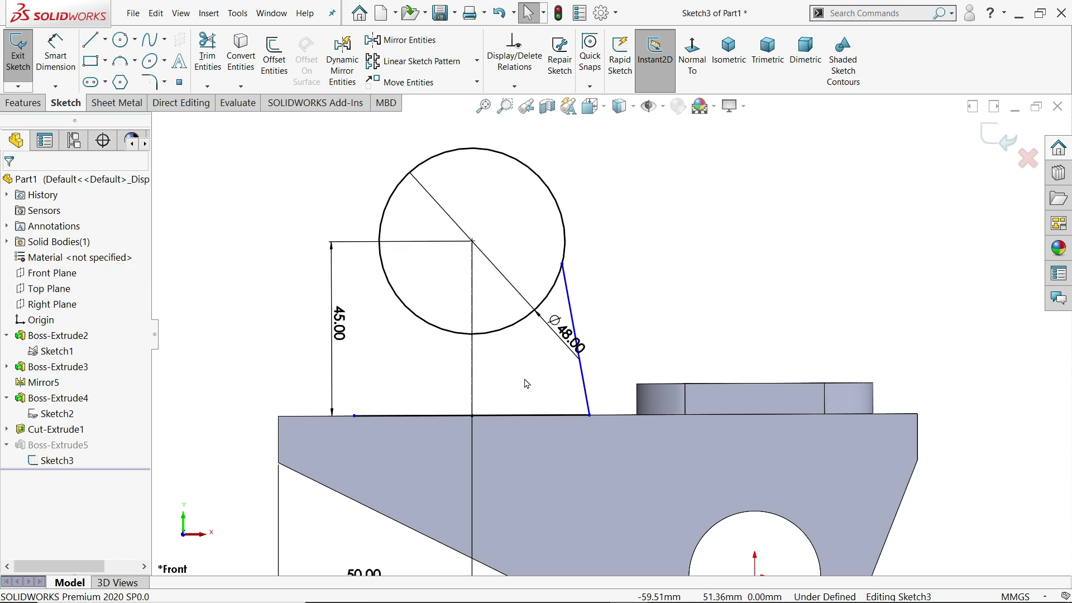
- Mirror the slanted support line about the vertical centerline
scroll(528, 358, "down", 1)
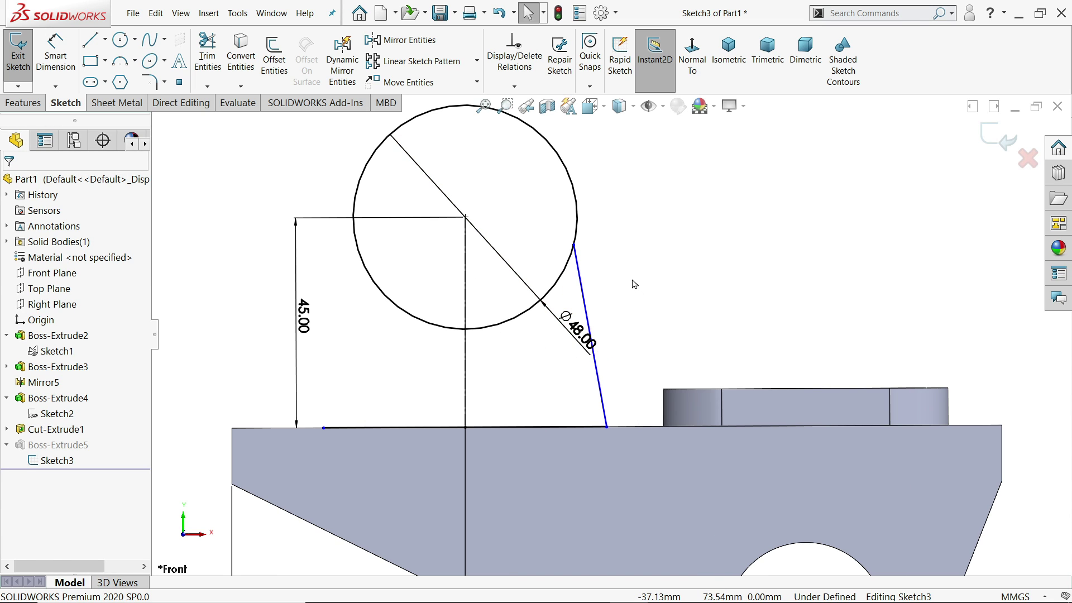
mouse_move(634, 247)
left_mouse_down()
mouse_move(532, 346)
mouse_move(448, 366)
left_mouse_up()
left_click(707, 324)
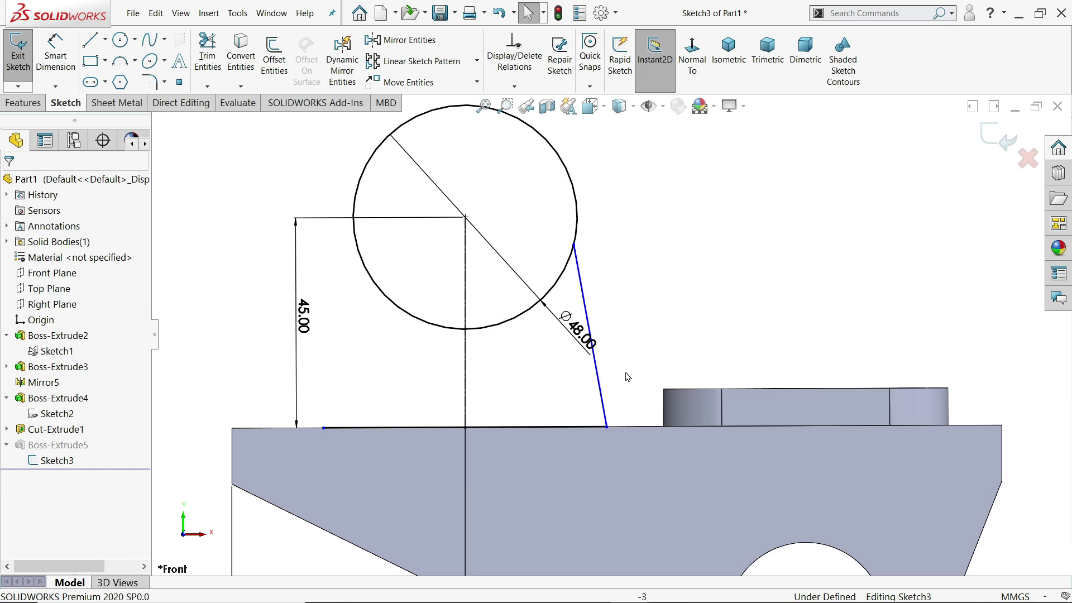
left_click_drag(626, 370, 447, 414)
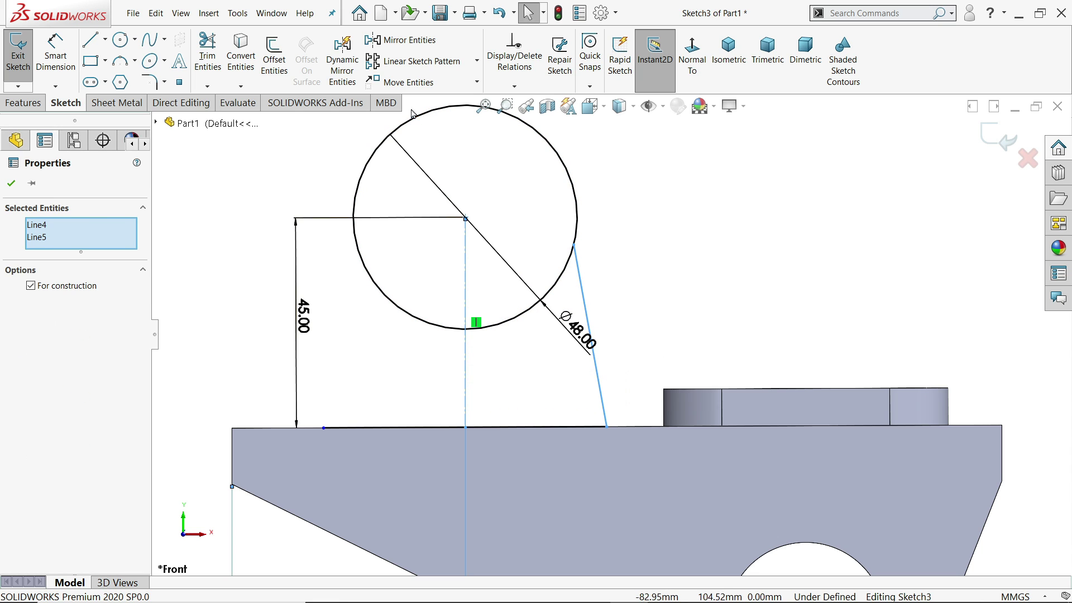
left_click(397, 40)
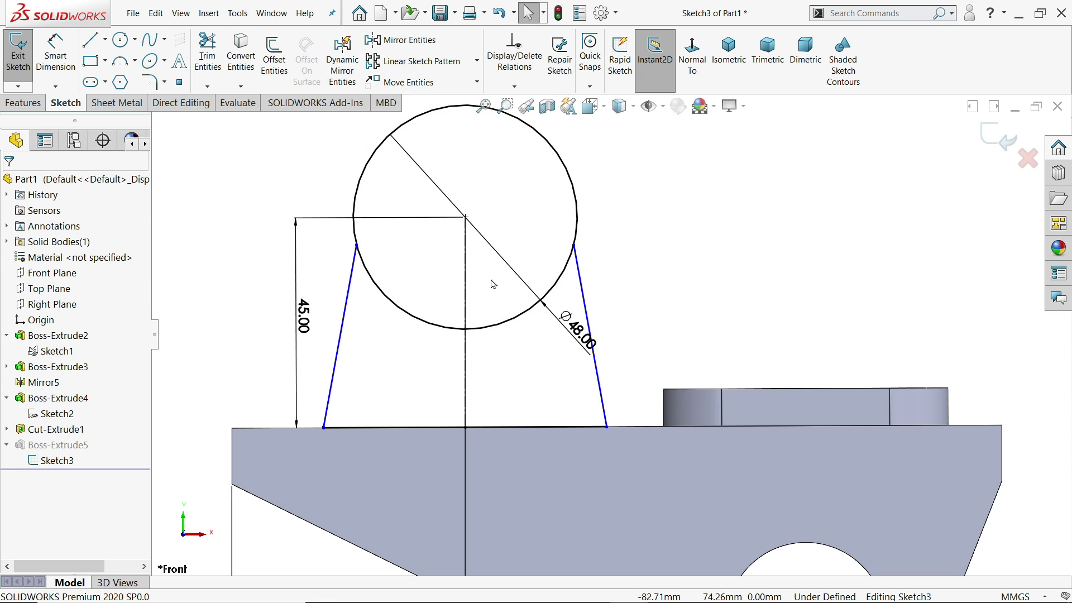
left_click(566, 268)
left_click(241, 56)
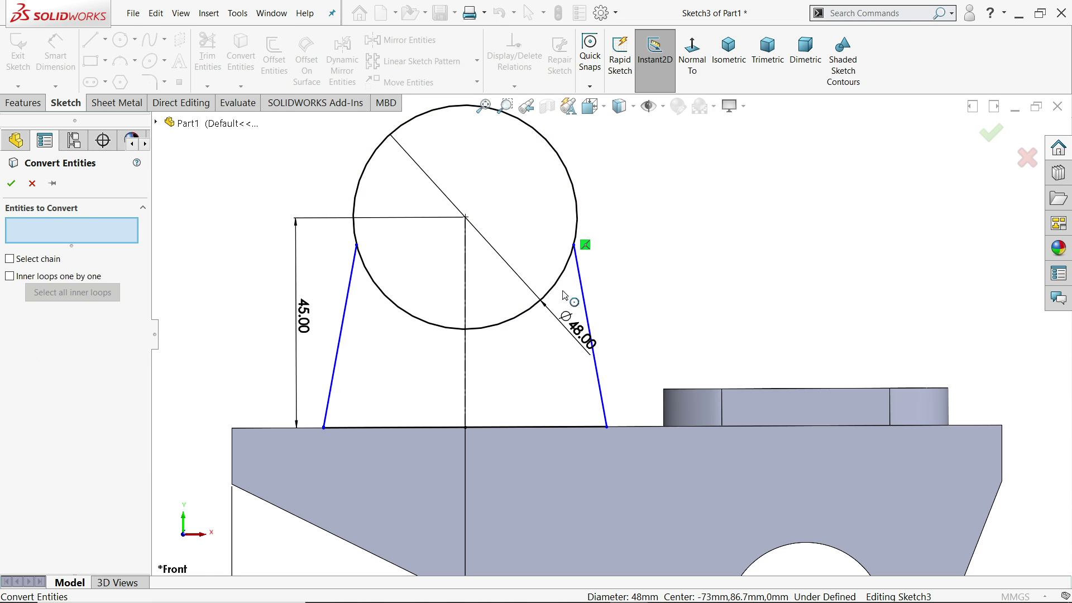
scroll(573, 271, "down", 3)
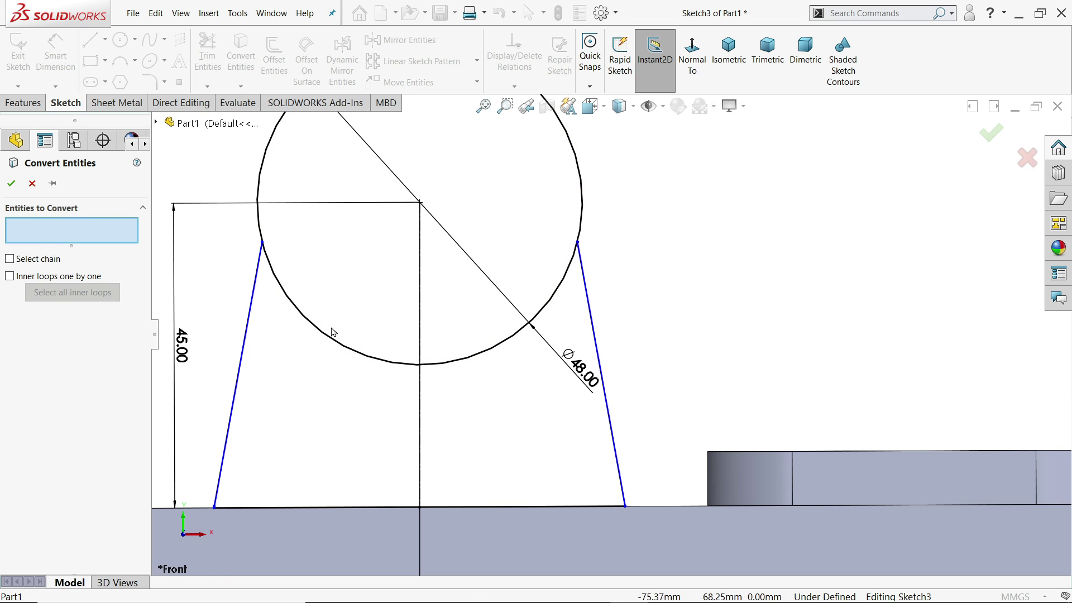
left_click(32, 184)
scroll(569, 293, "up", 3)
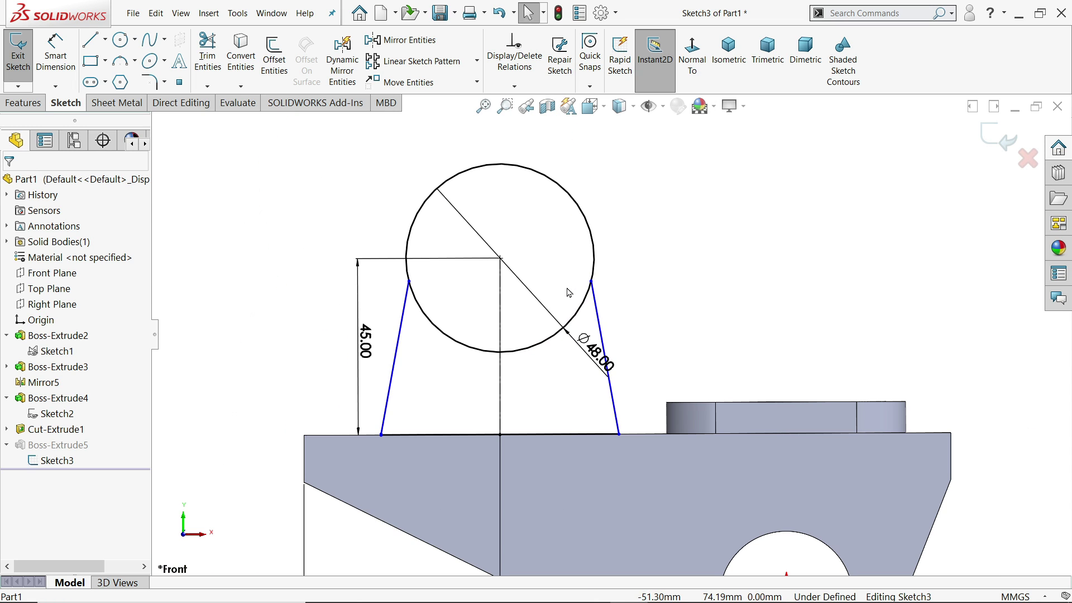
- Add a tangent relation between the right slanted line and the 48 mm circle
middle_click_drag(661, 268, 638, 300)
left_click(691, 55)
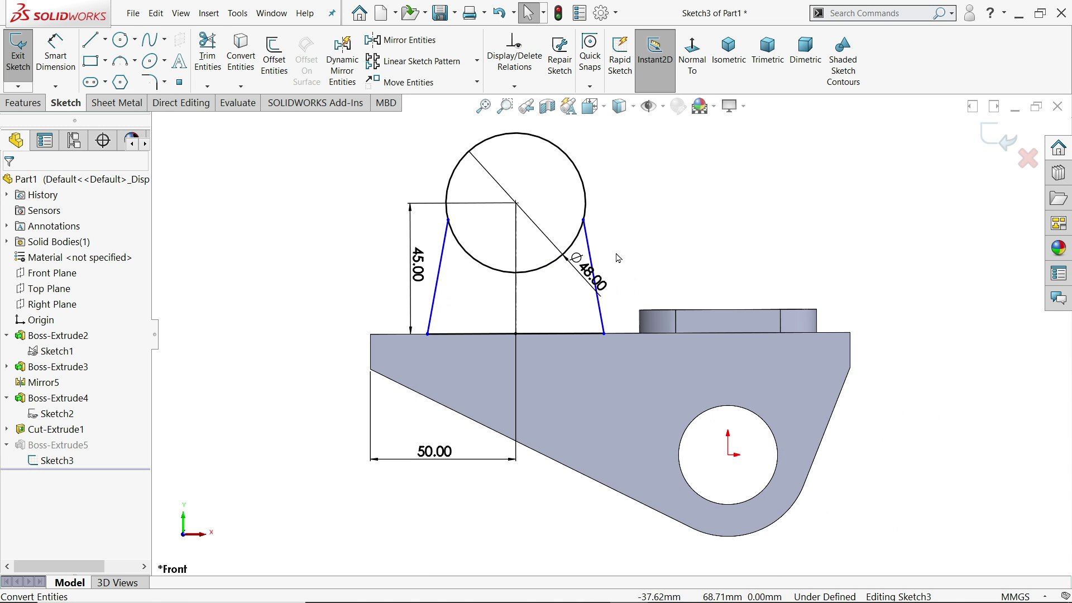
scroll(555, 252, "down", 2)
scroll(555, 252, "down", 2)
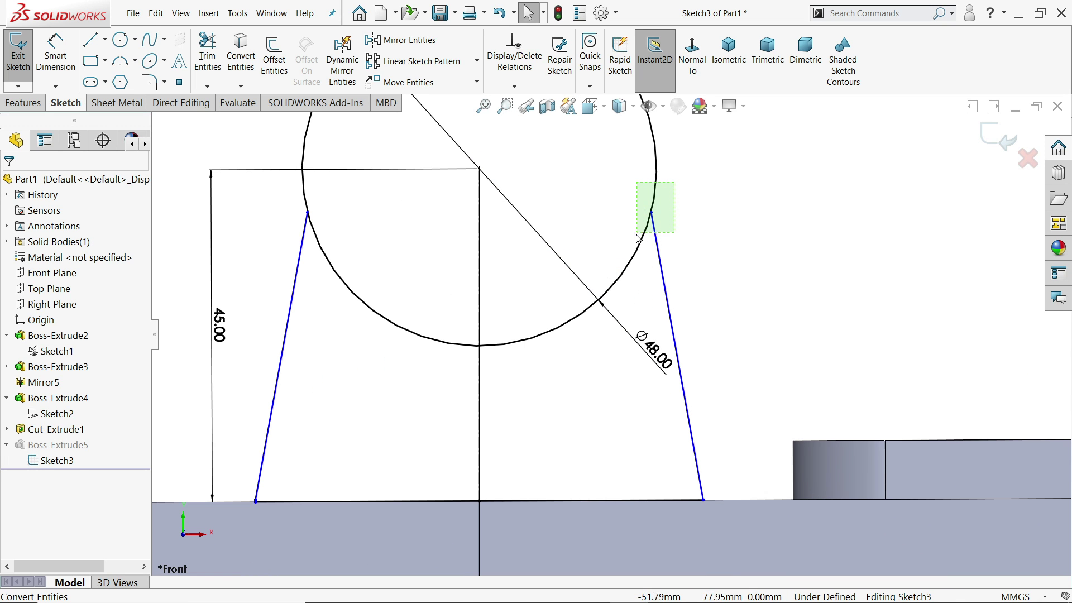
left_click(655, 229)
left_click(630, 241, "ctrl")
left_click(744, 203)
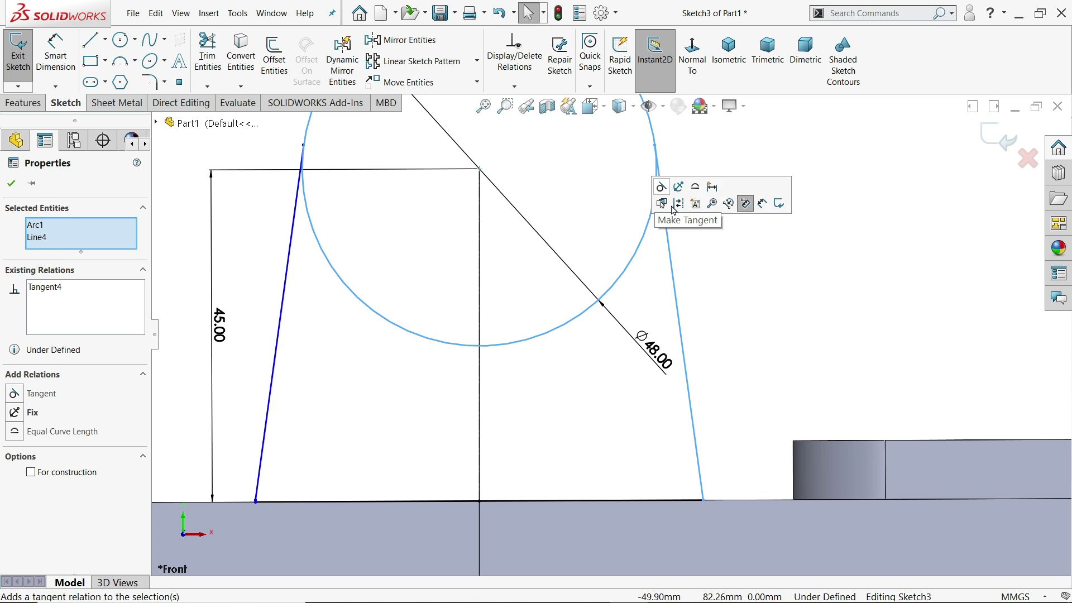
left_click(766, 309)
- Dimension the support profile's base line to 66 mm
key("d")
key("f")
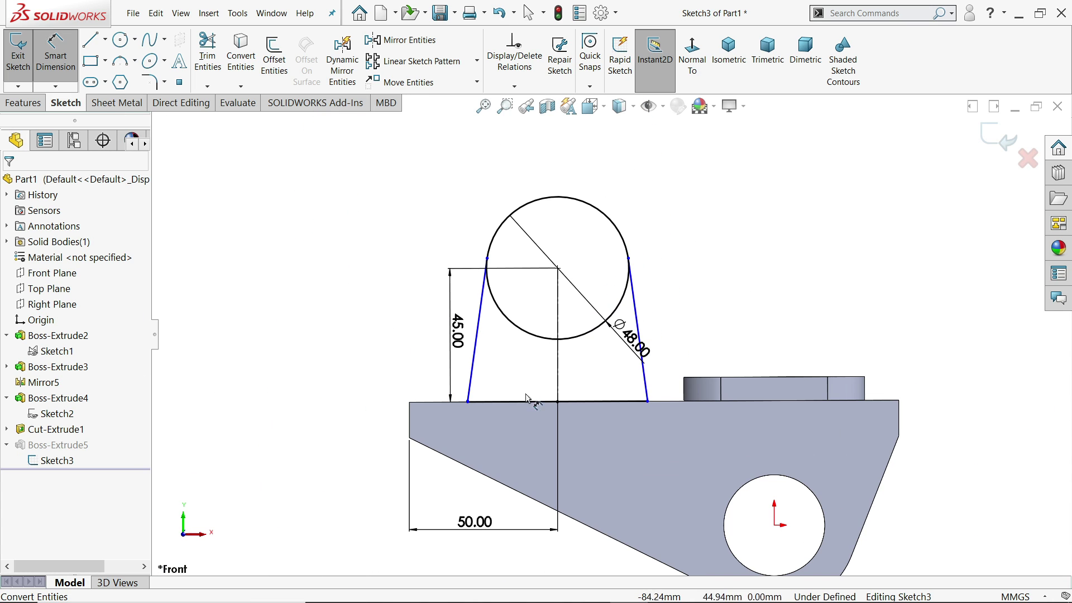
left_click(537, 408)
left_click(550, 146)
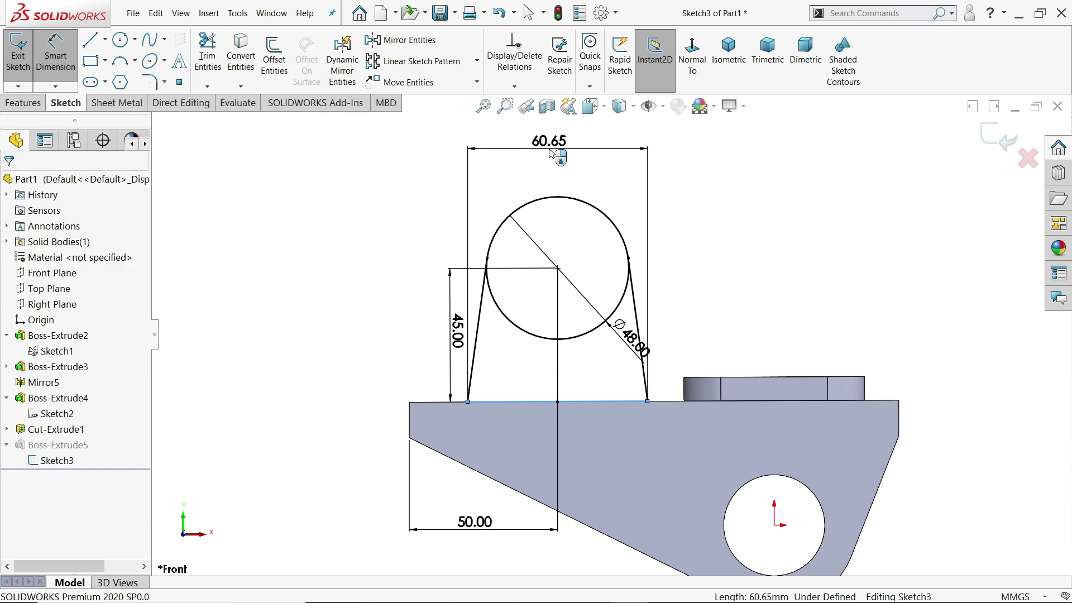
type("66")
key("Return")
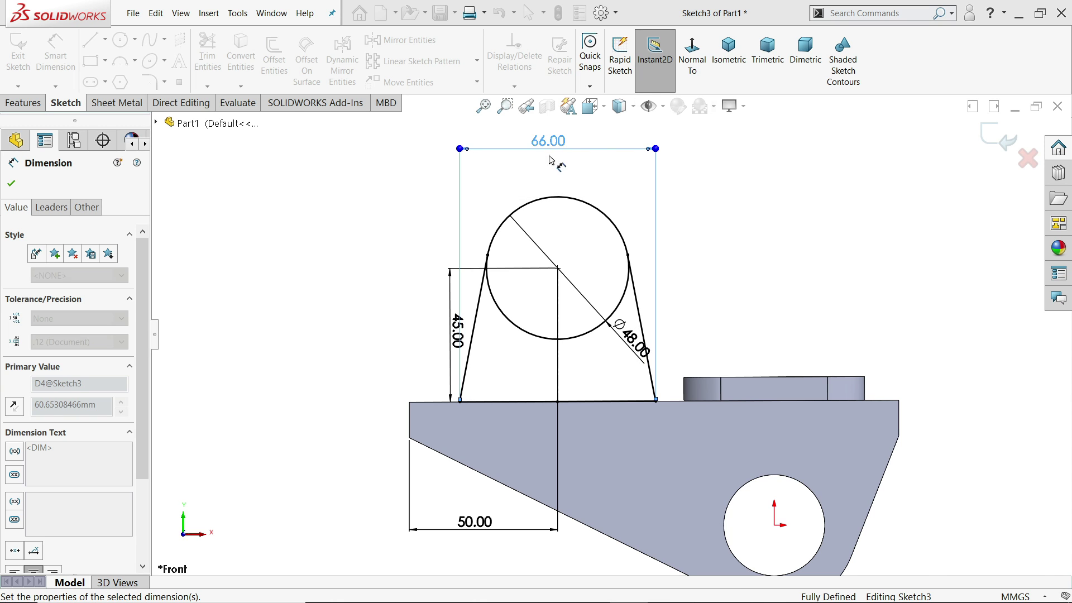
- Exit the sketch, rebuilding anyway, and edit the cylinder's extrusion to use only the circle region as its selected contour
middle_click_drag(694, 271, 939, 256)
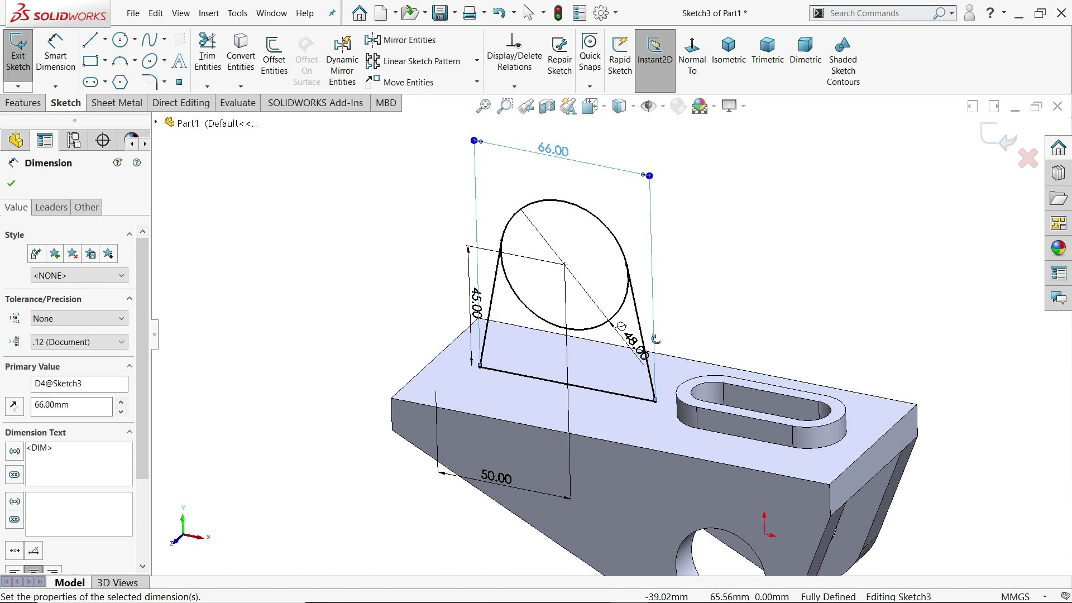
left_click(999, 145)
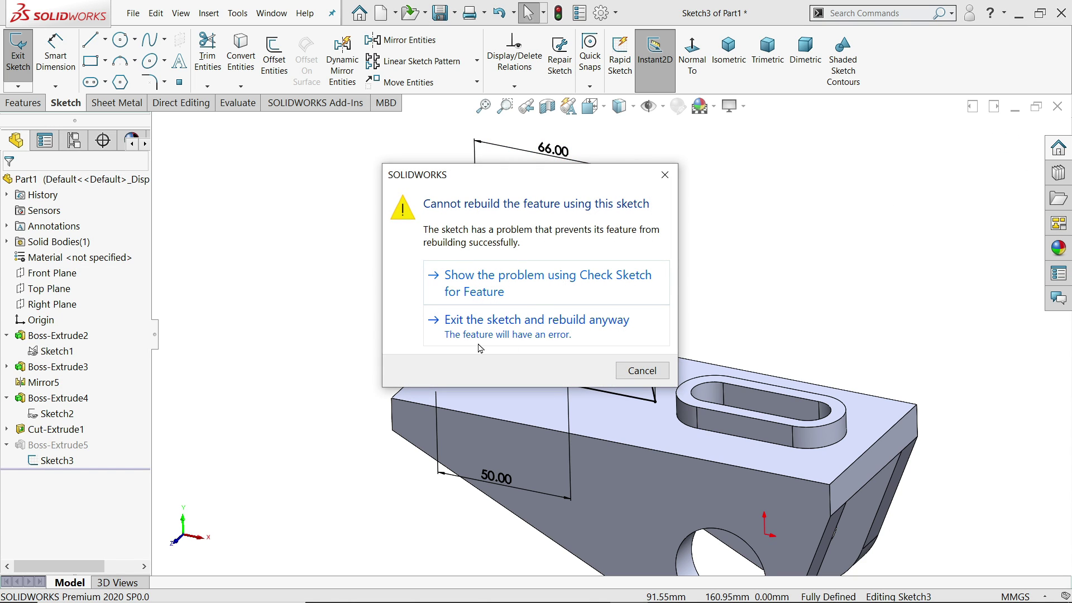
left_click(468, 335)
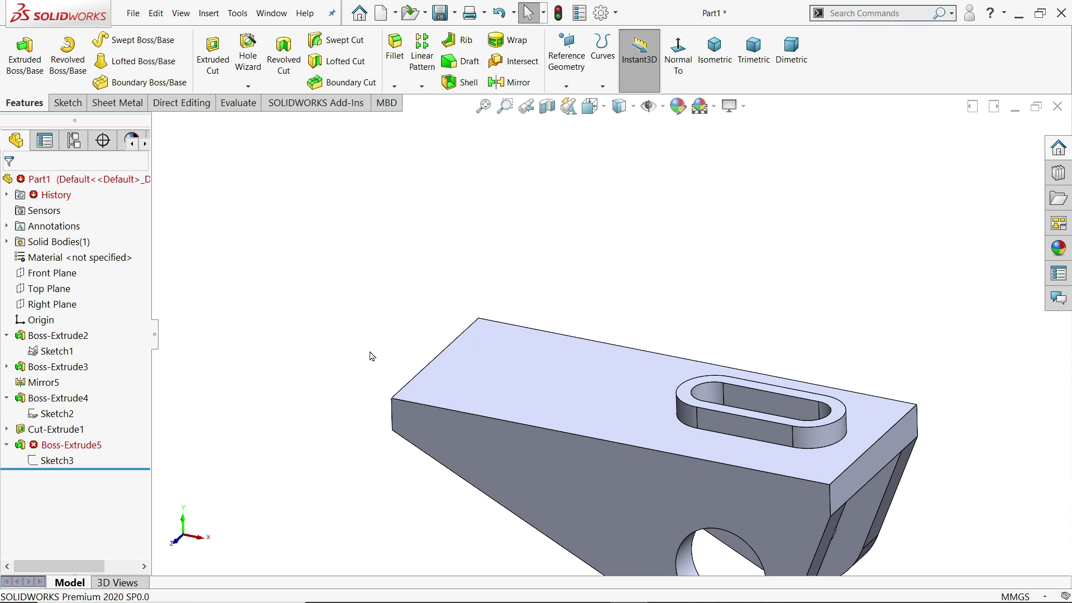
left_click(39, 446)
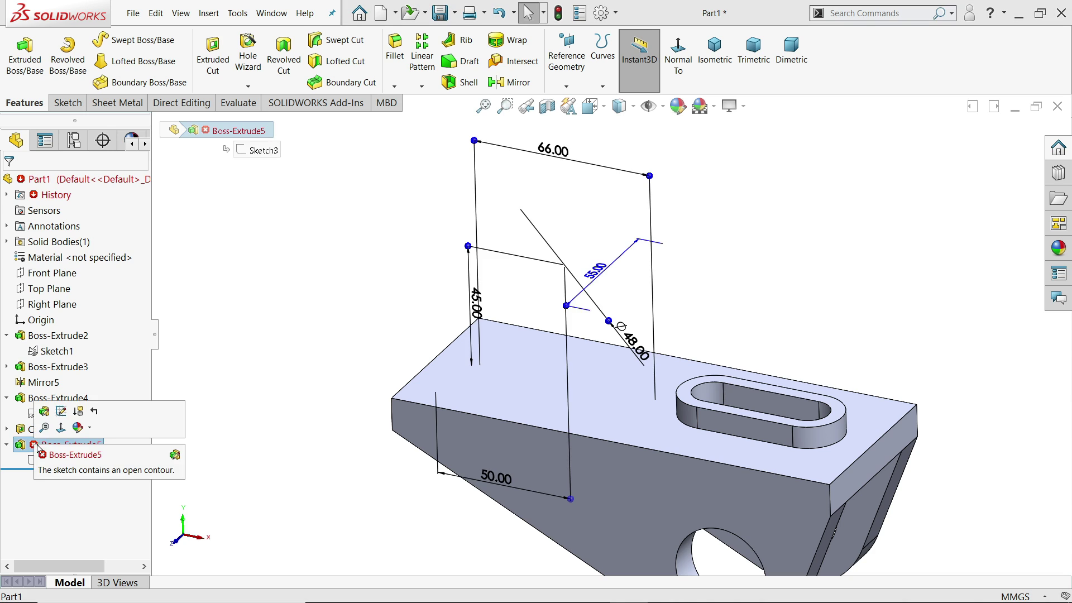
left_click(44, 412)
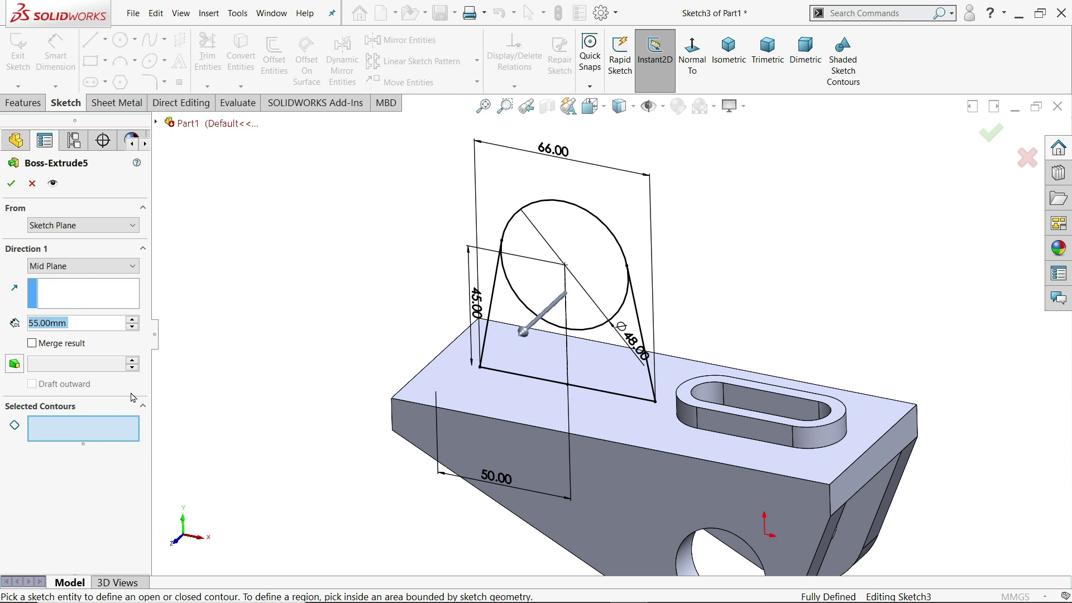
left_click(567, 250)
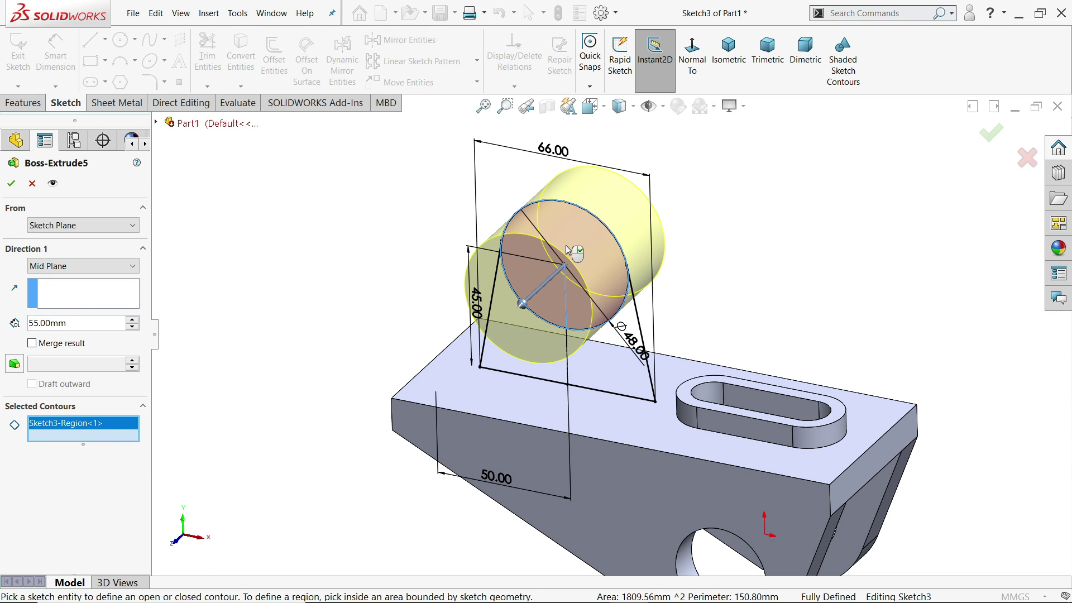
left_click(11, 184)
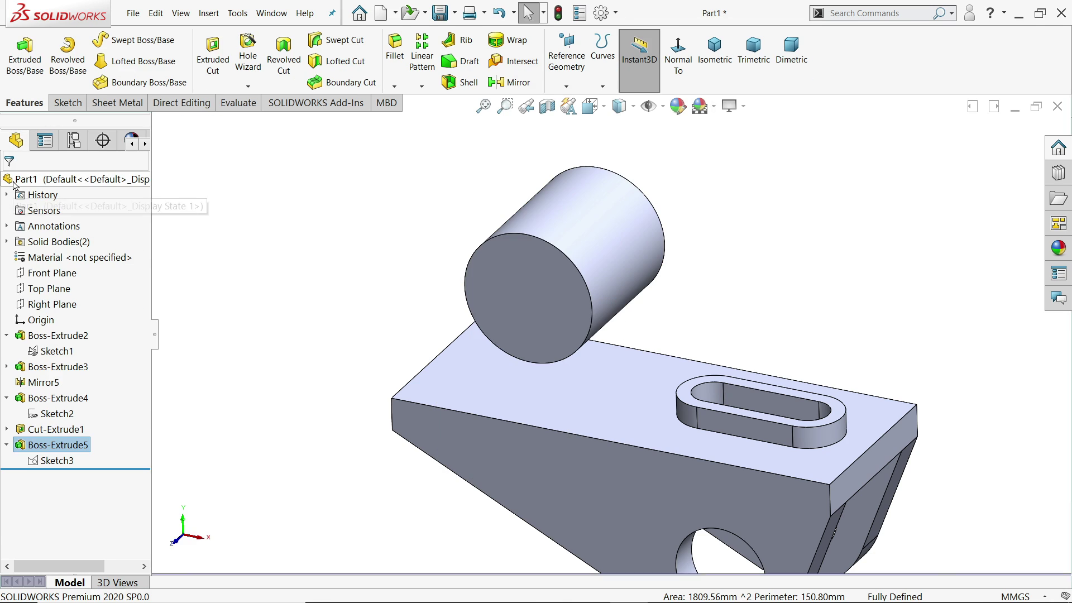
- Extrude the two support regions of the cylinder's sketch on either side of its centerline to a blind depth of 9 mm
left_click(63, 463)
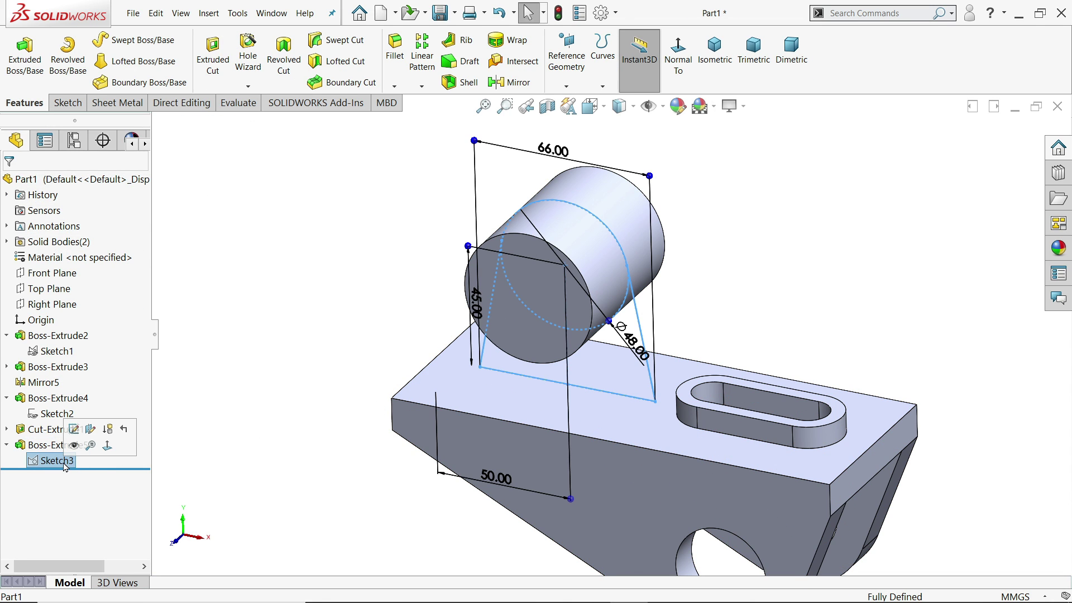
left_click(21, 70)
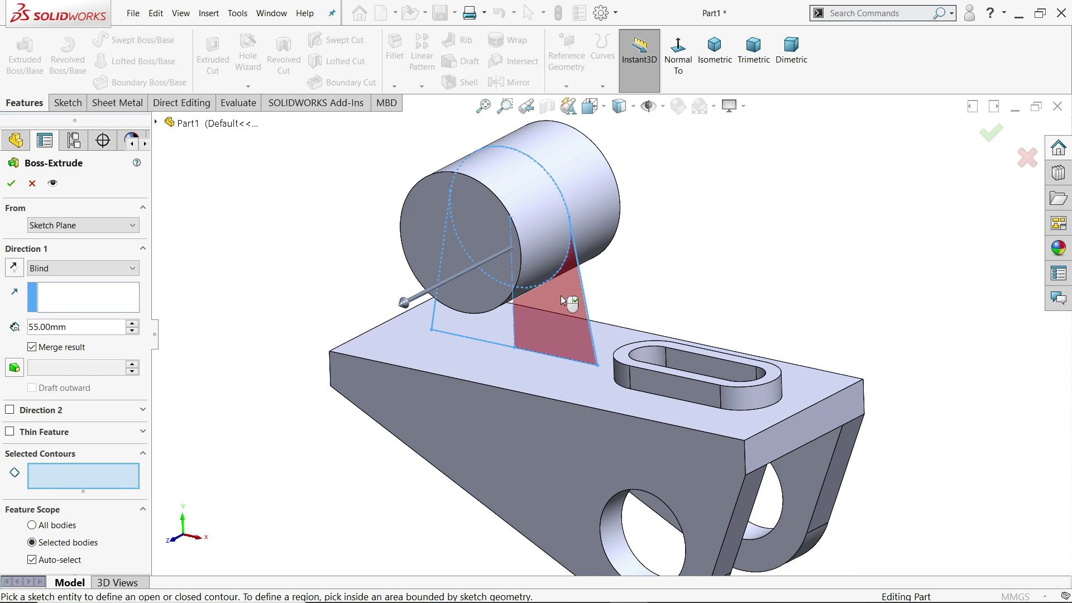
left_click(563, 300)
left_click(455, 319)
mouse_move(665, 283)
middle_mouse_down()
mouse_move(706, 215)
mouse_move(625, 234)
middle_mouse_up()
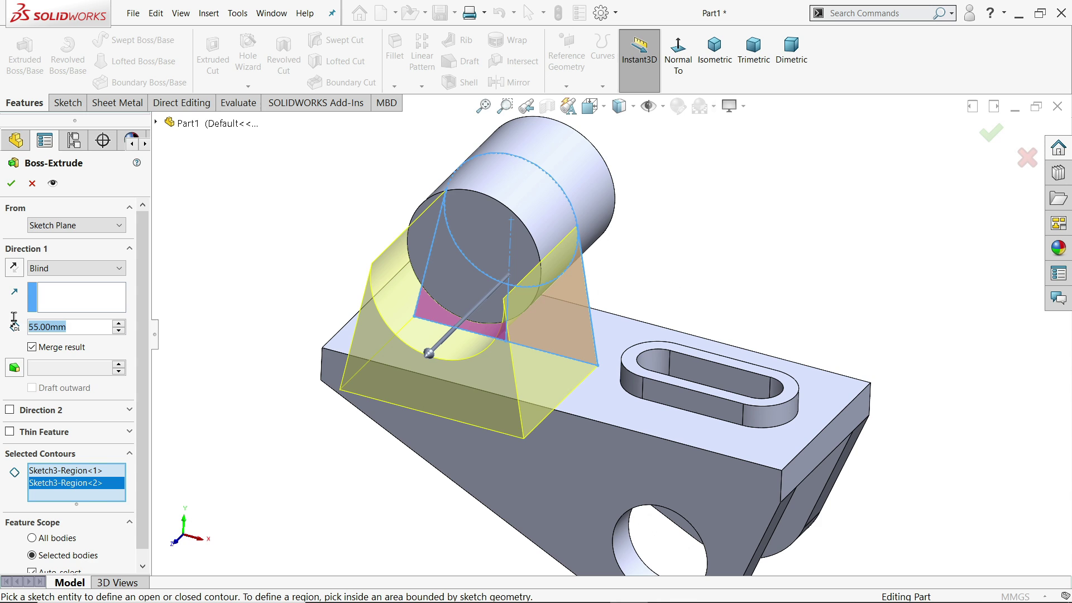
type("9")
key("Return")
middle_click_drag(242, 256, 172, 246)
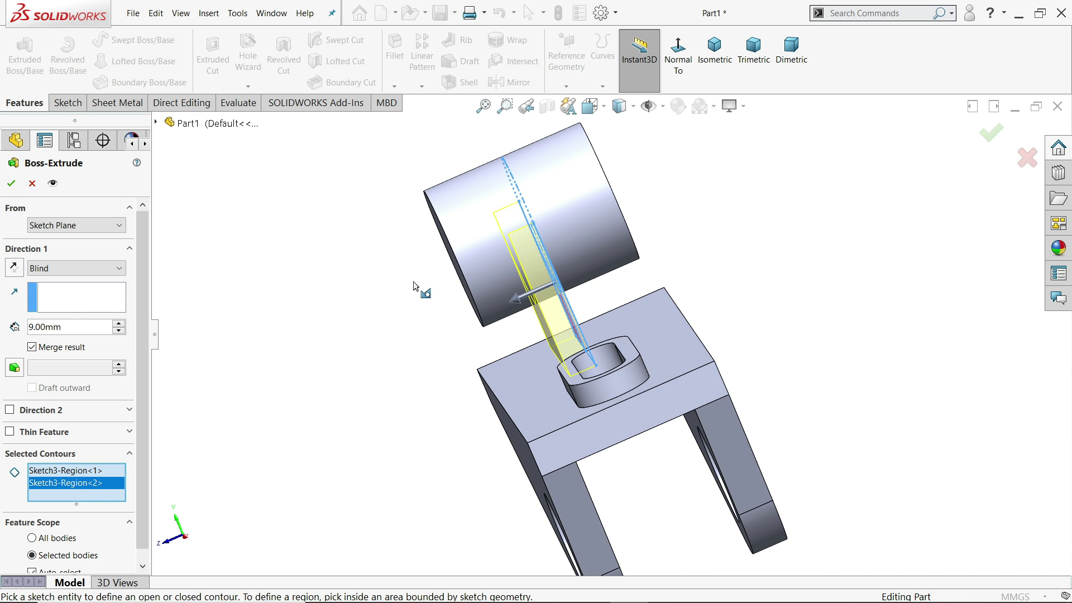
- Try starting the support extrusion from the cylinder's end face using the Surface/Face/Plane start condition
scroll(541, 292, "down", 3)
left_click(75, 225)
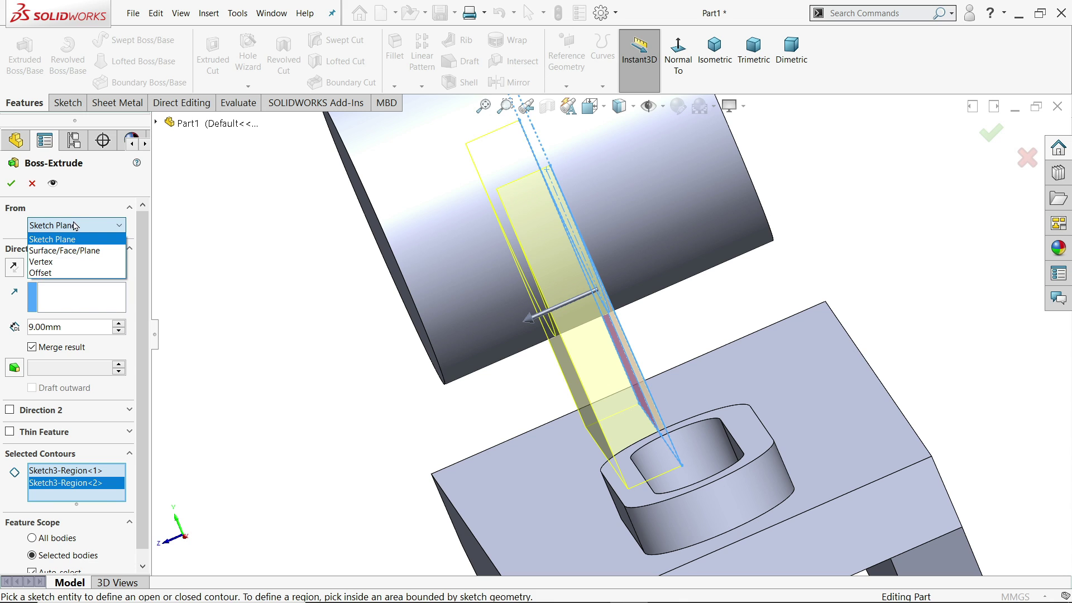
left_click(63, 251)
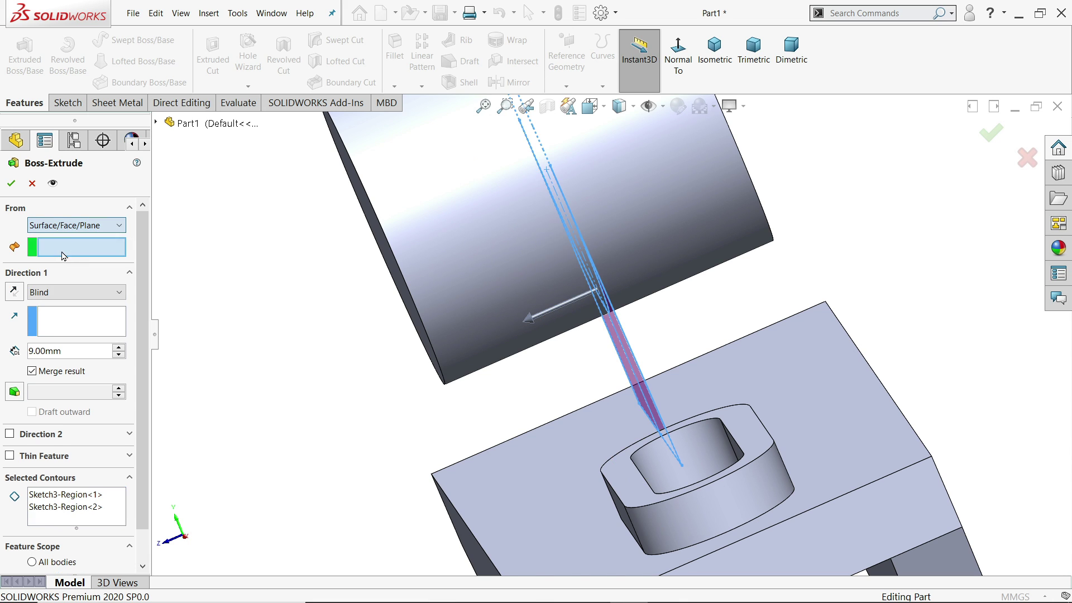
middle_click_drag(322, 339, 337, 279)
left_click(579, 268)
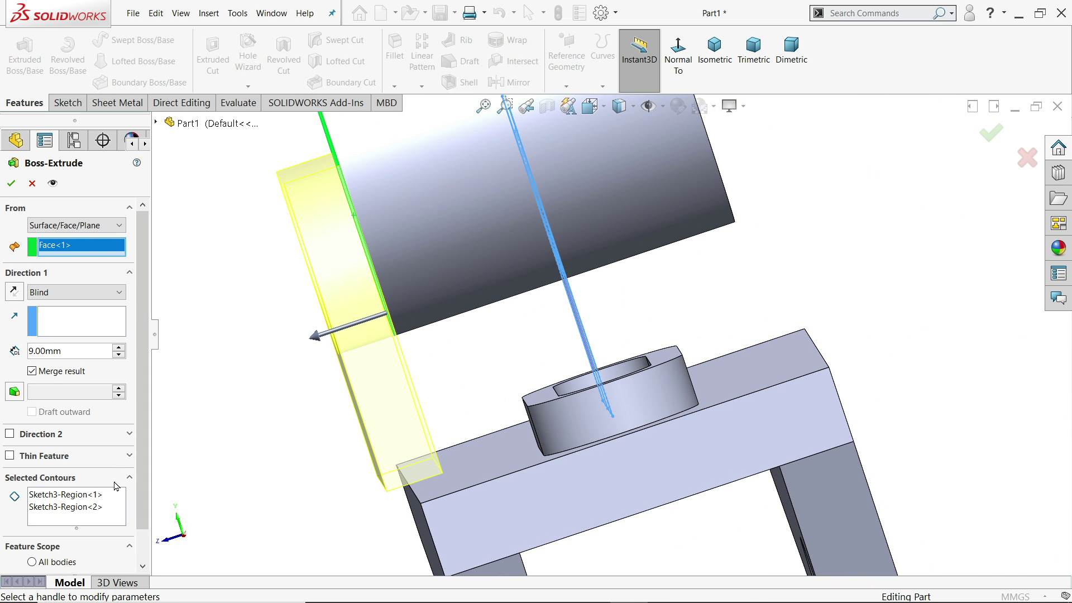
- Start the support extrusion at a 9.5 mm offset from the sketch plane and complete the feature
left_click(84, 225)
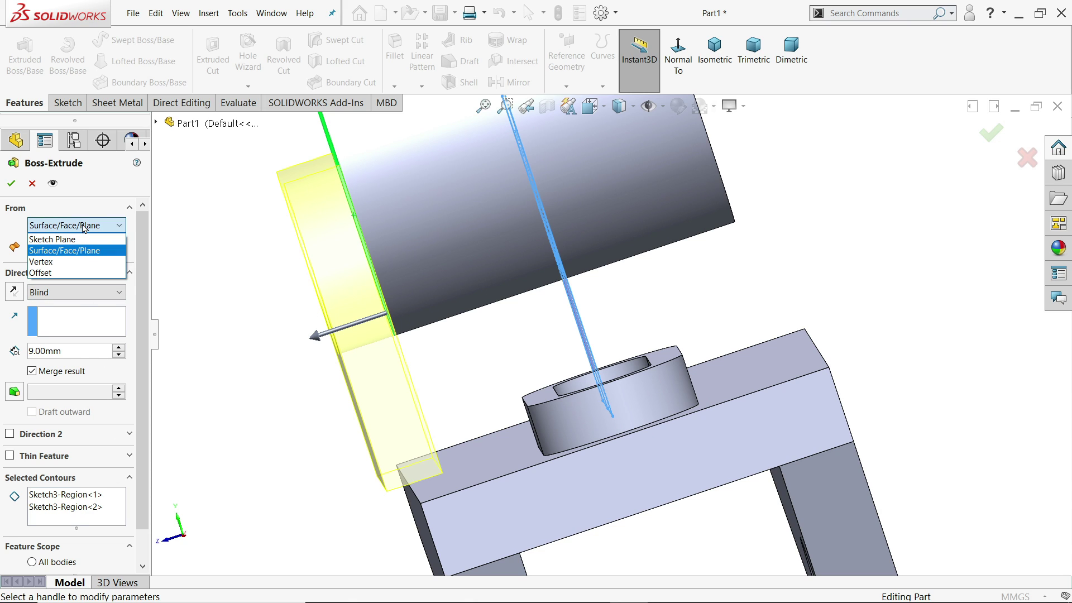
left_click(50, 273)
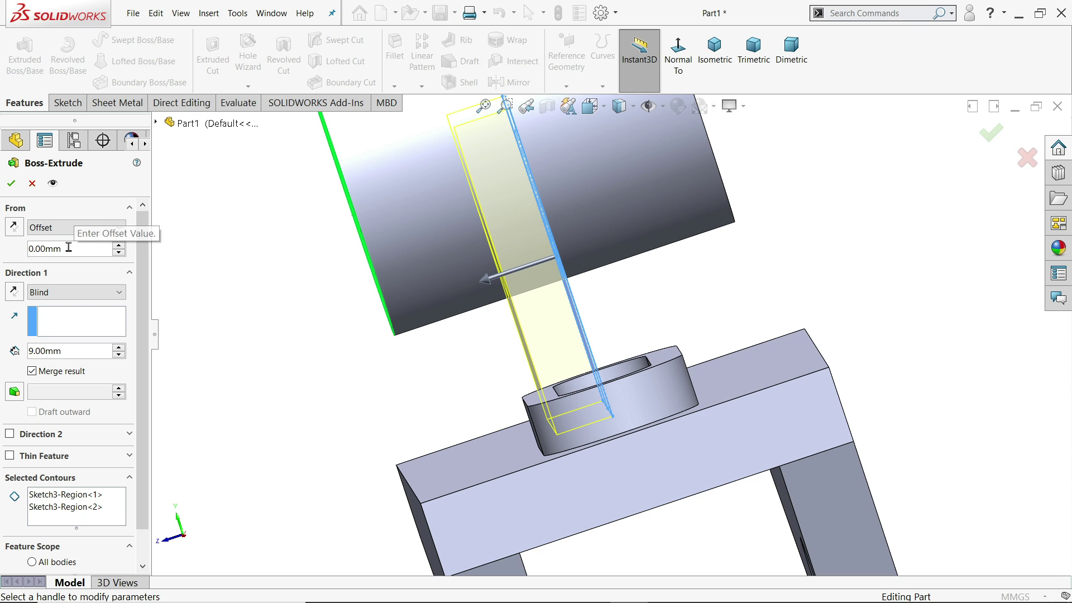
left_click_drag(66, 248, 19, 247)
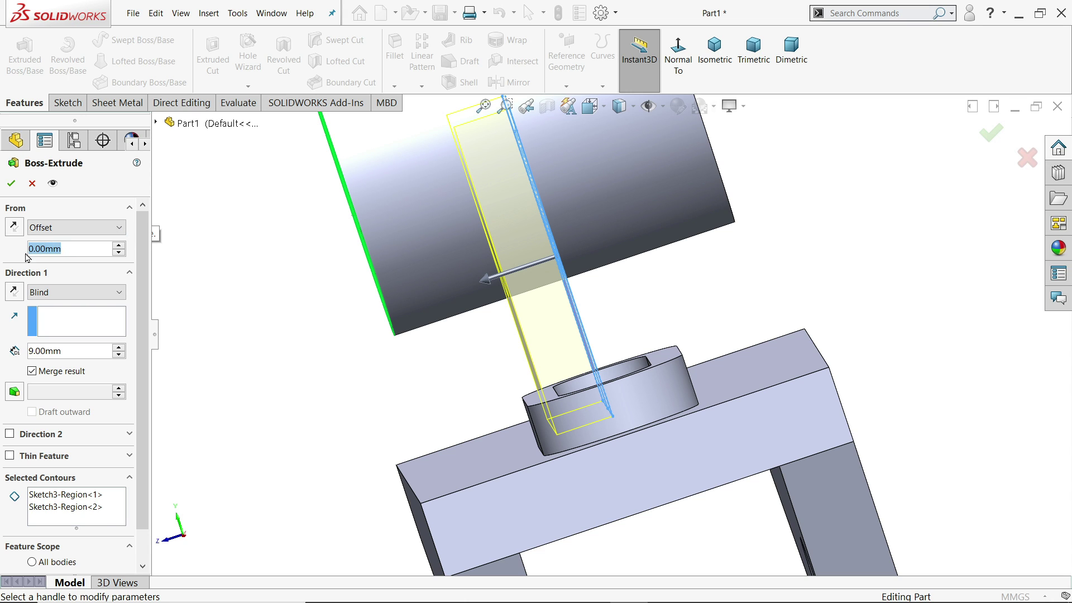
middle_click_drag(335, 290, 417, 316)
type("9.5")
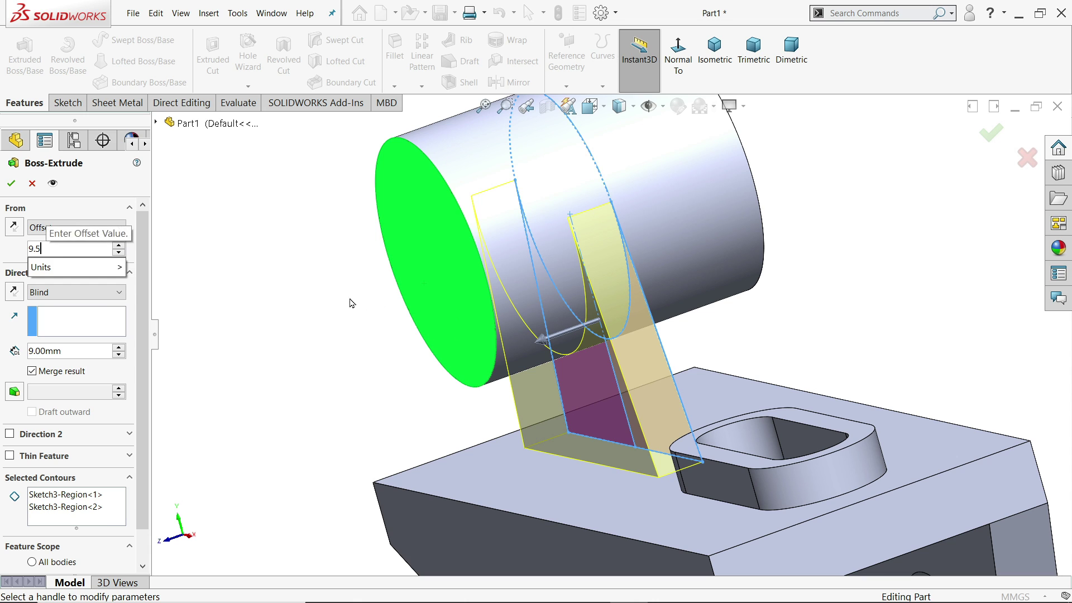
key("Return")
mouse_move(346, 387)
middle_mouse_down()
mouse_move(318, 376)
mouse_move(351, 375)
middle_mouse_up()
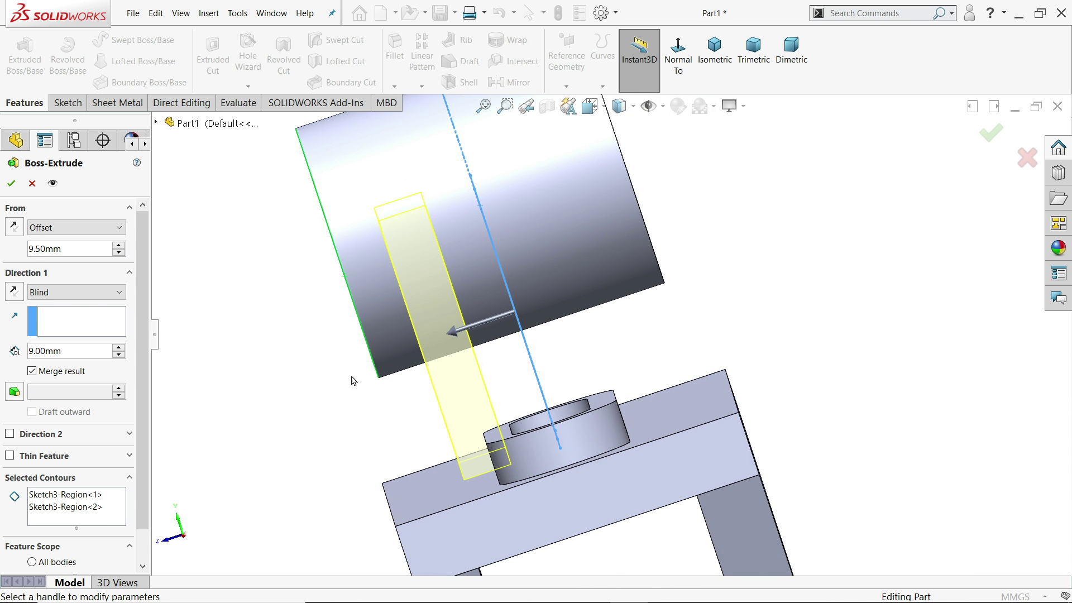
scroll(462, 323, "up", 3)
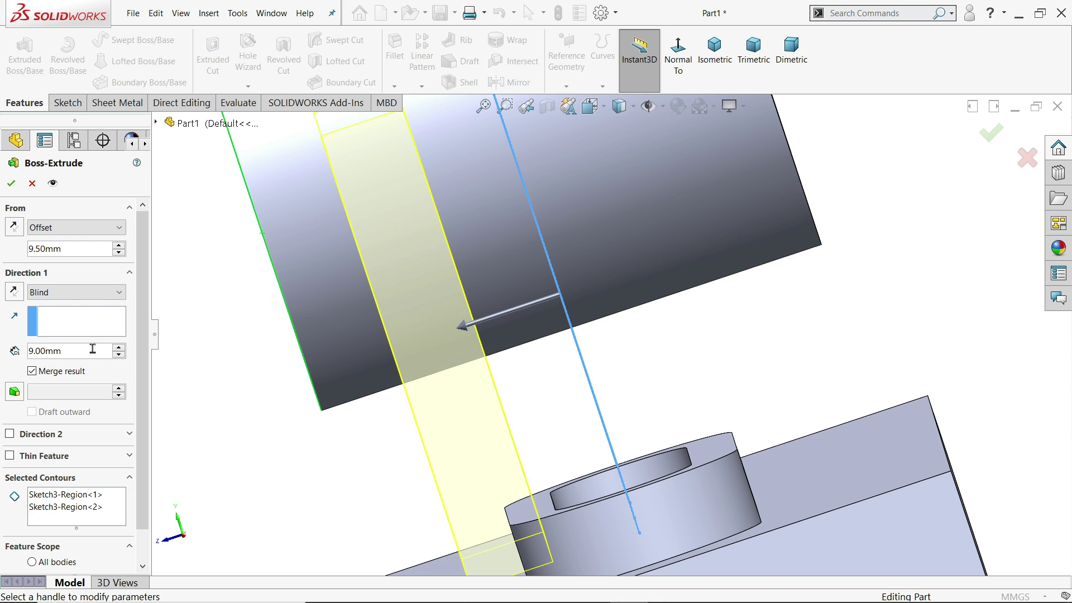
left_click(12, 188)
middle_click_drag(416, 393, 437, 397)
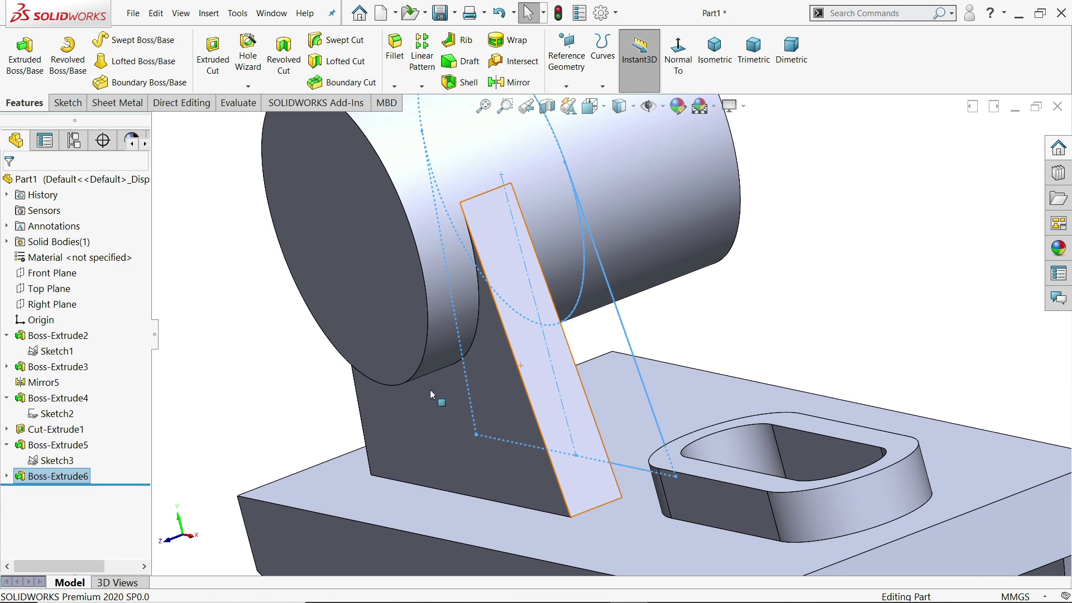
- Measure the normal distance between the cylinder's end face and the support's outer face
left_click(233, 106)
left_click(104, 53)
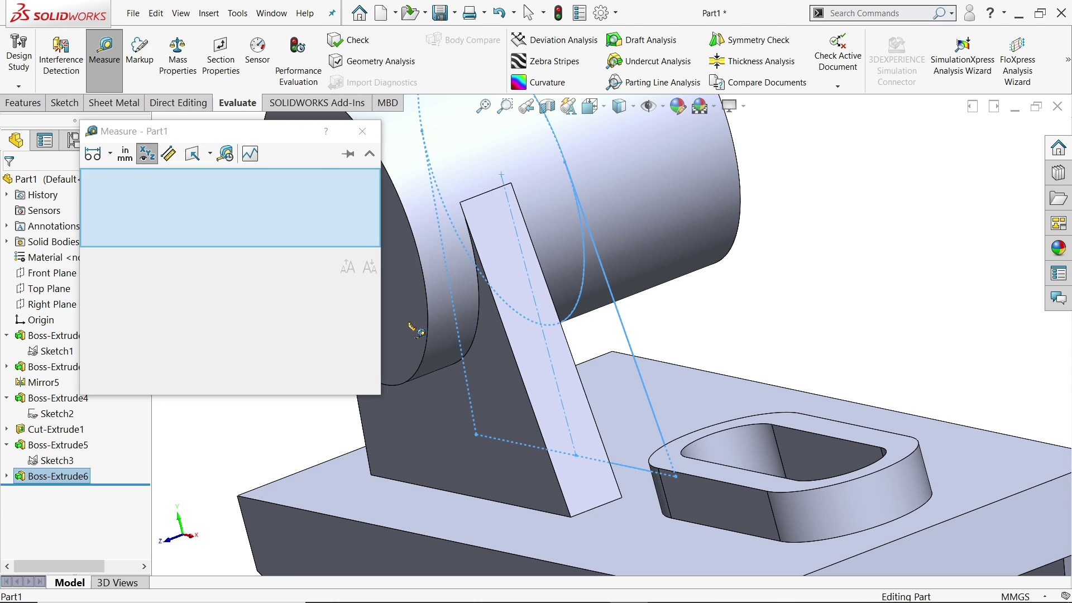
left_click(408, 322)
left_click(491, 369)
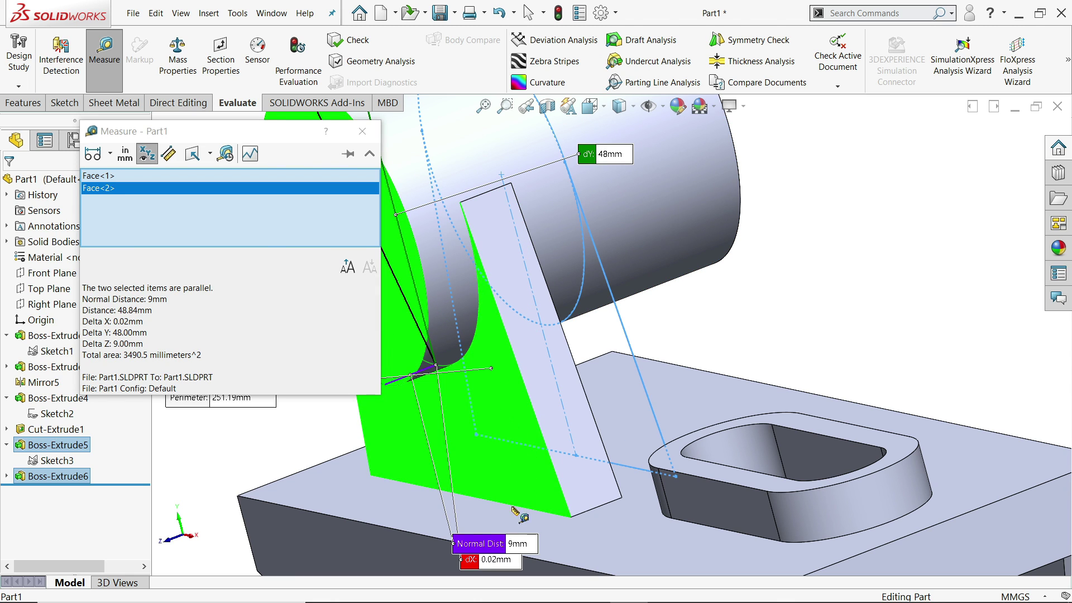
left_click_drag(496, 543, 322, 435)
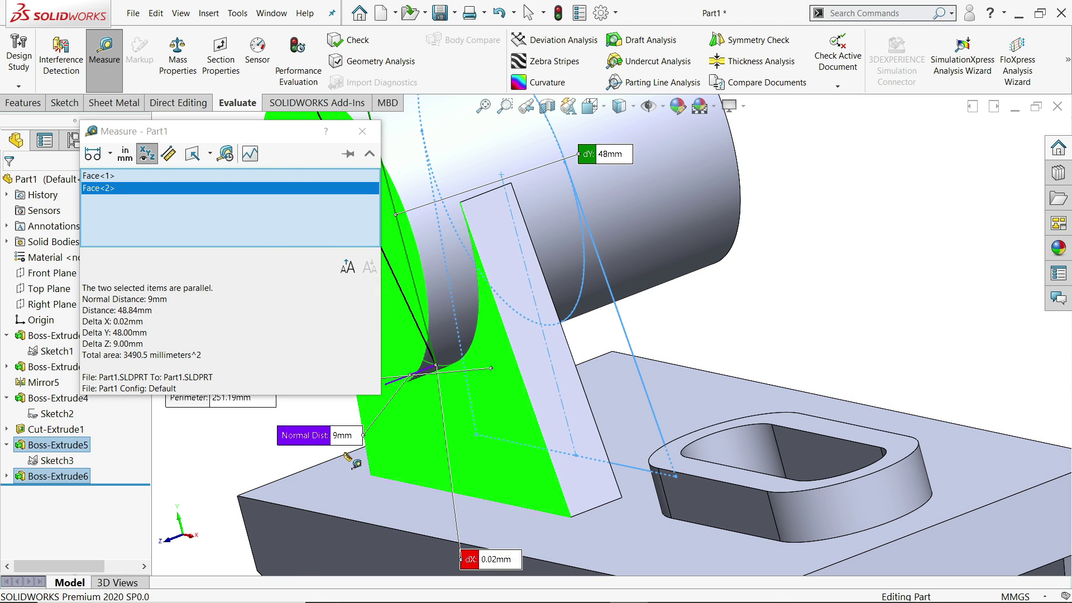
left_click(362, 131)
scroll(421, 259, "up", 5)
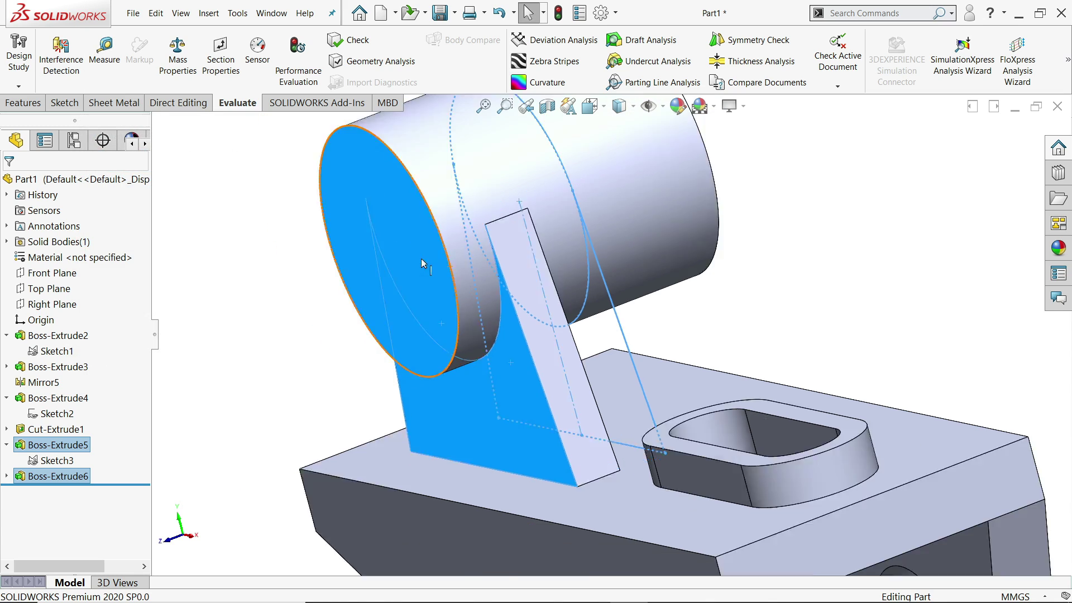
left_click(444, 201)
- Mirror the support extrusion about the Front Plane
left_click(24, 102)
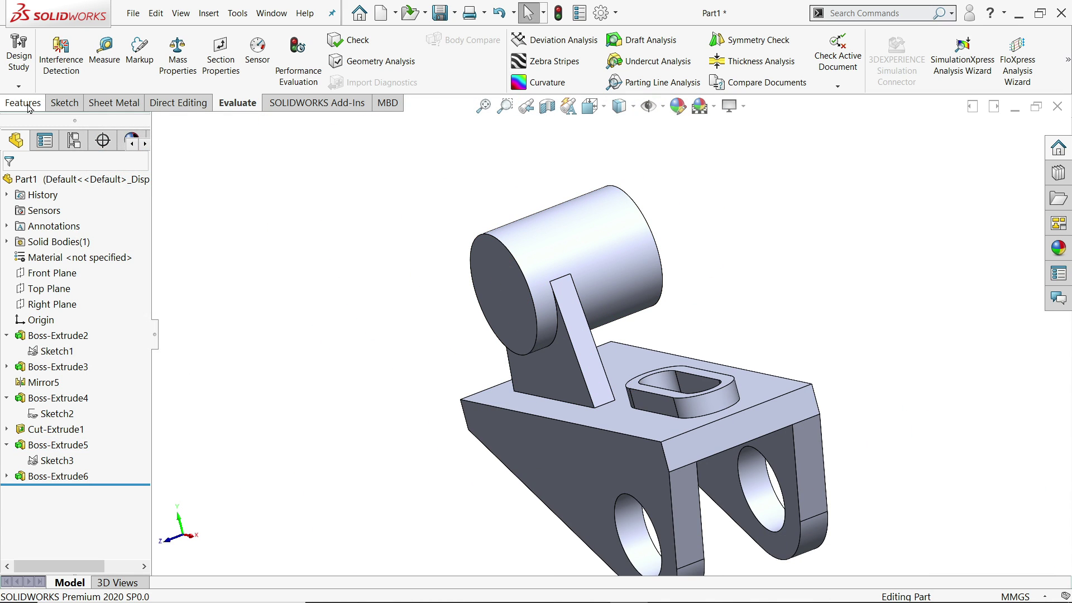
left_click(516, 82)
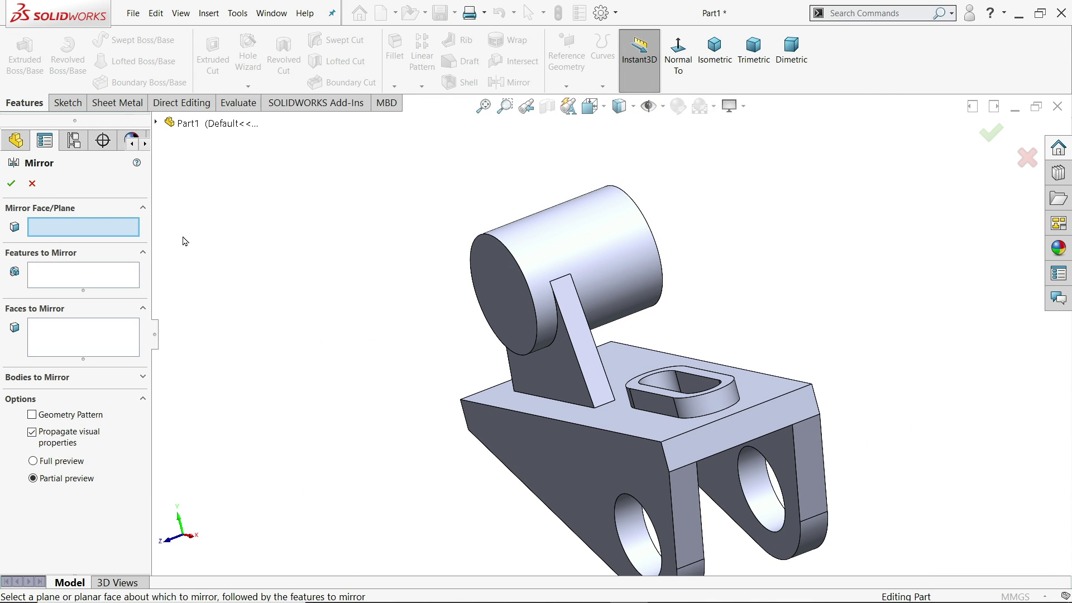
left_click(157, 122)
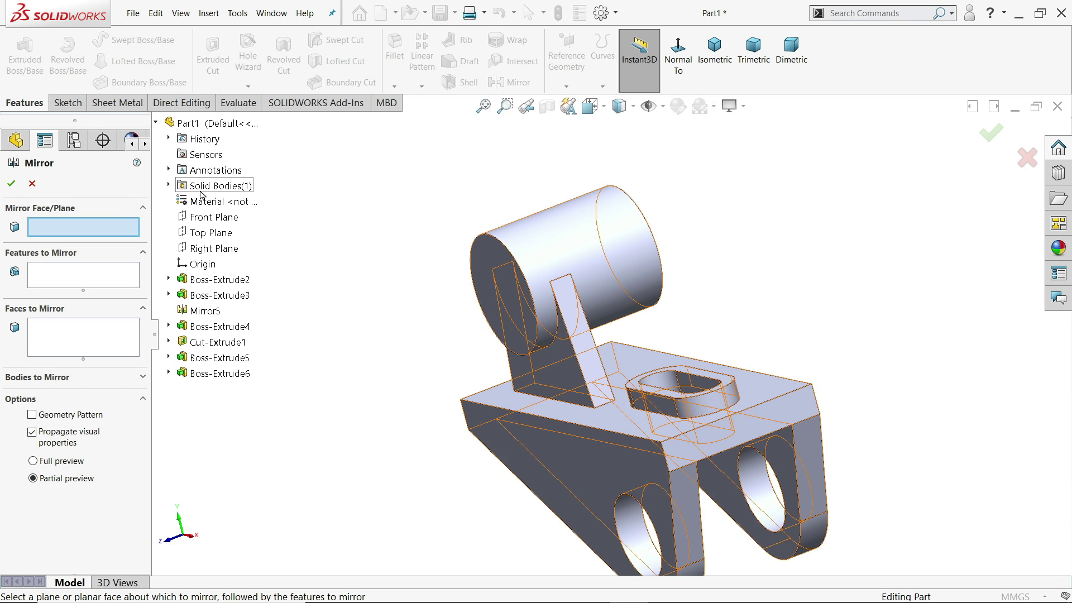
left_click(214, 216)
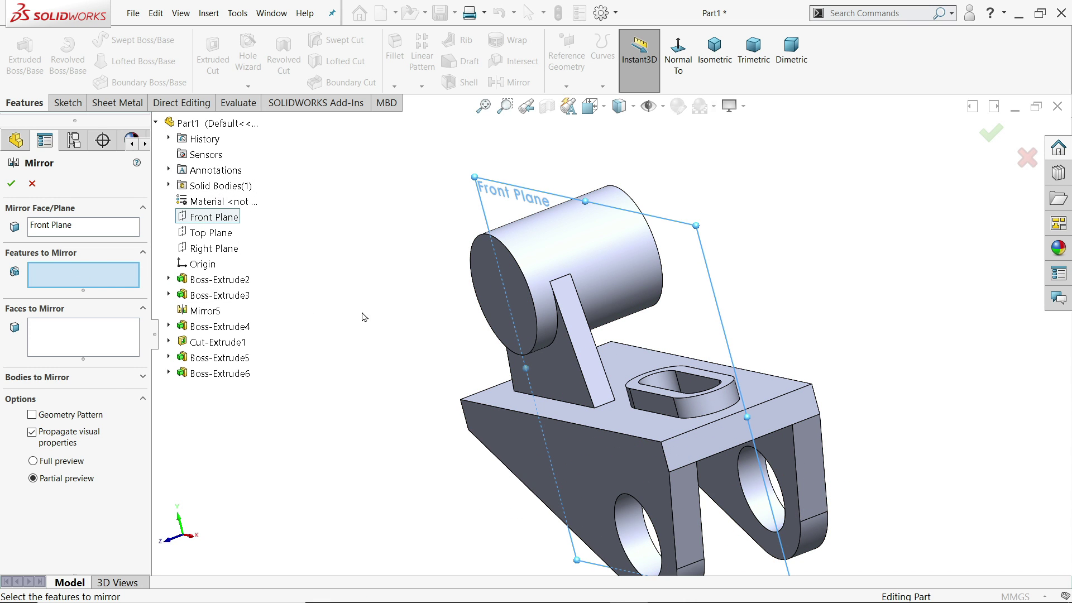
left_click(560, 373)
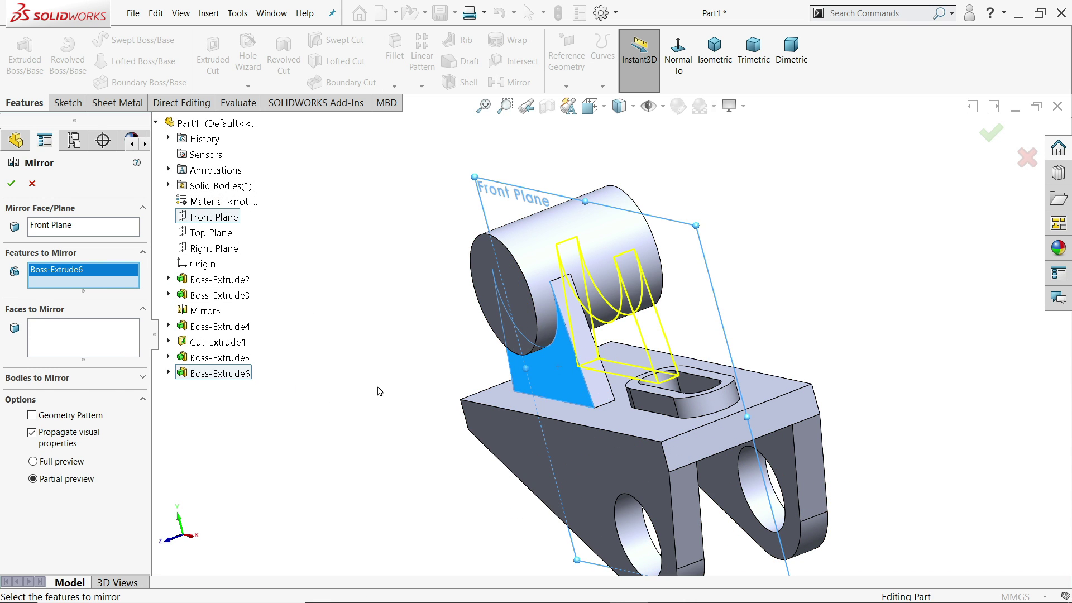
middle_click_drag(376, 390, 342, 367)
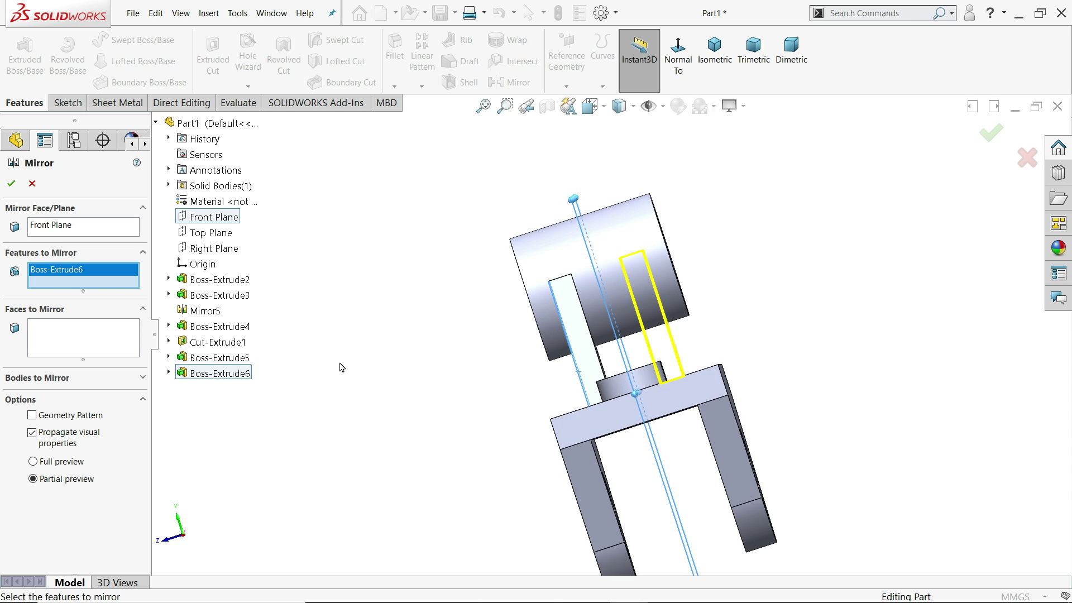
left_click(12, 183)
middle_click_drag(295, 337, 436, 383)
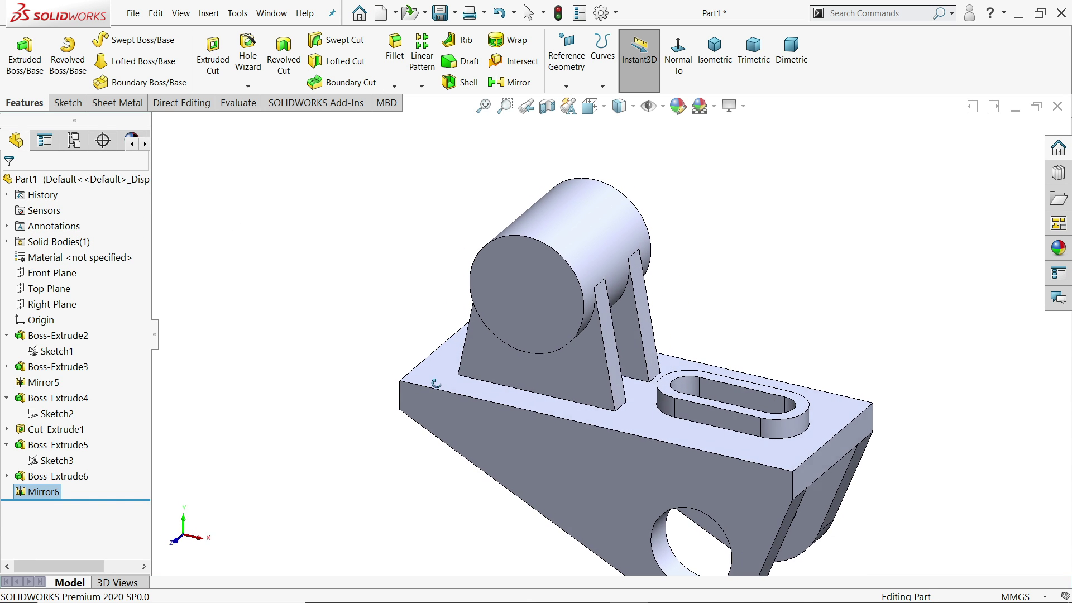
- Start a sketch on the cylinder's front end face and draw a concentric circle of 34 mm diameter
left_click(715, 52)
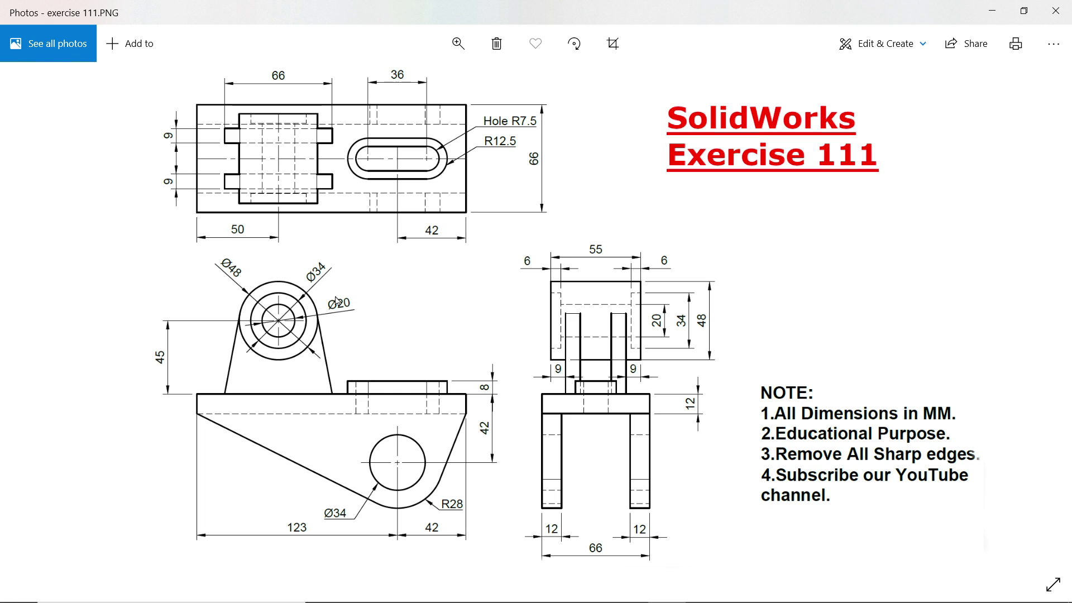
left_click(999, 13)
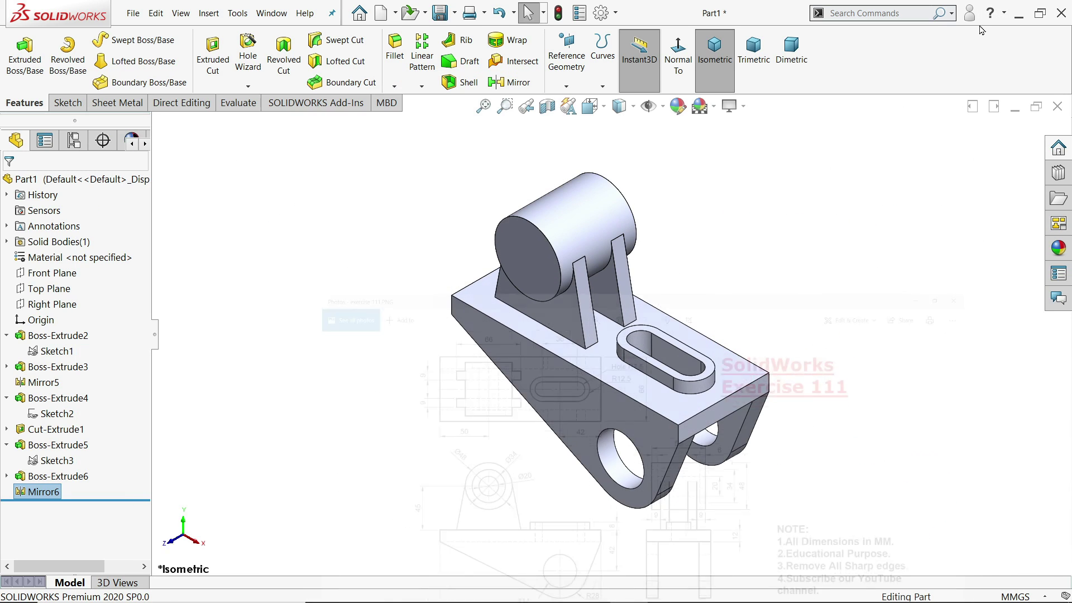
left_click(525, 256)
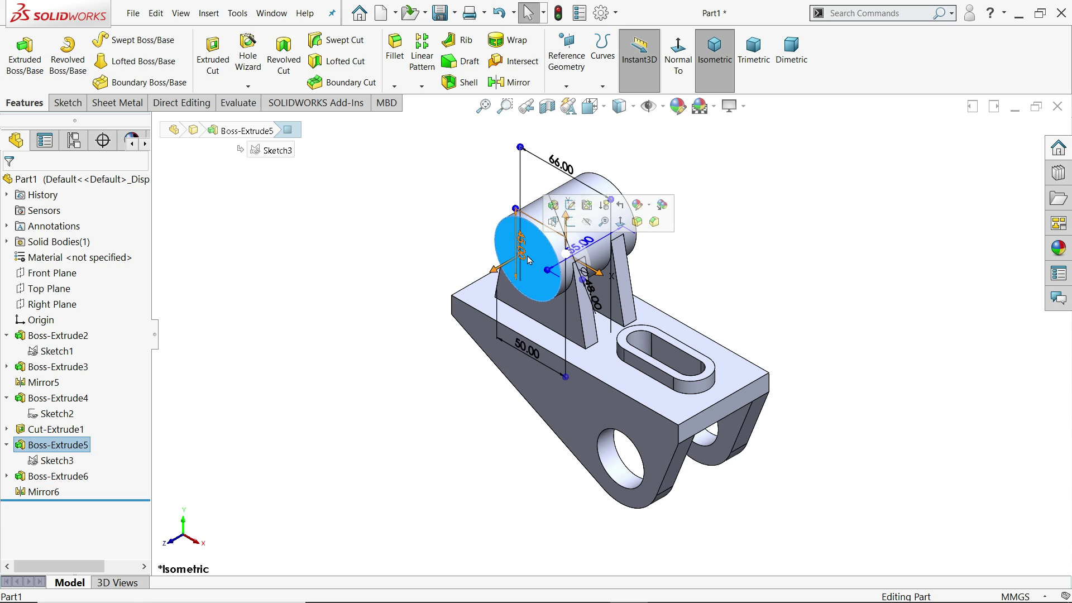
left_click(569, 221)
left_click(121, 39)
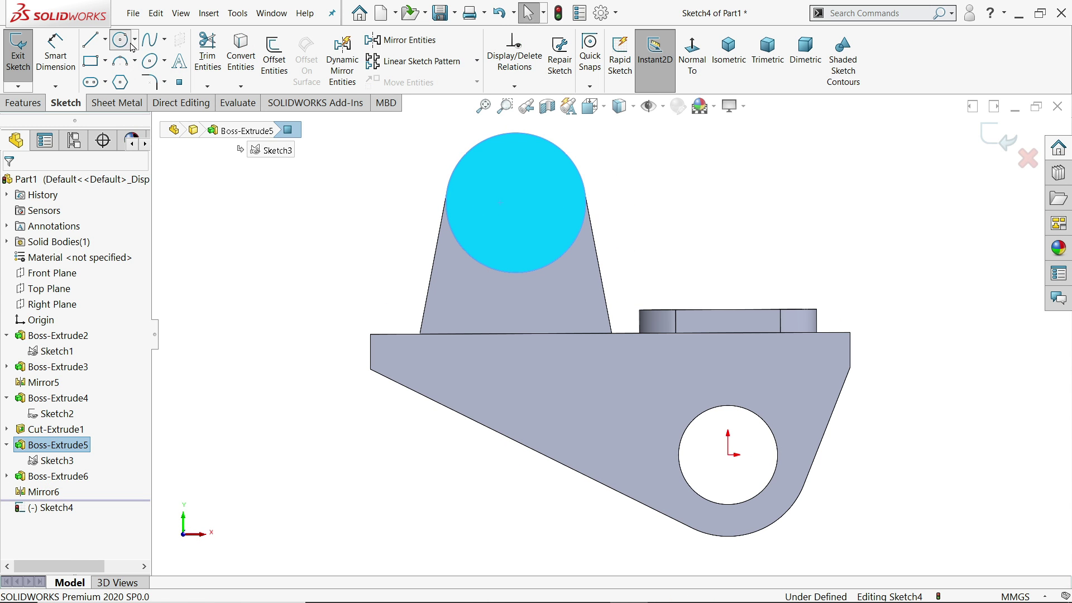
scroll(539, 155, "down", 3)
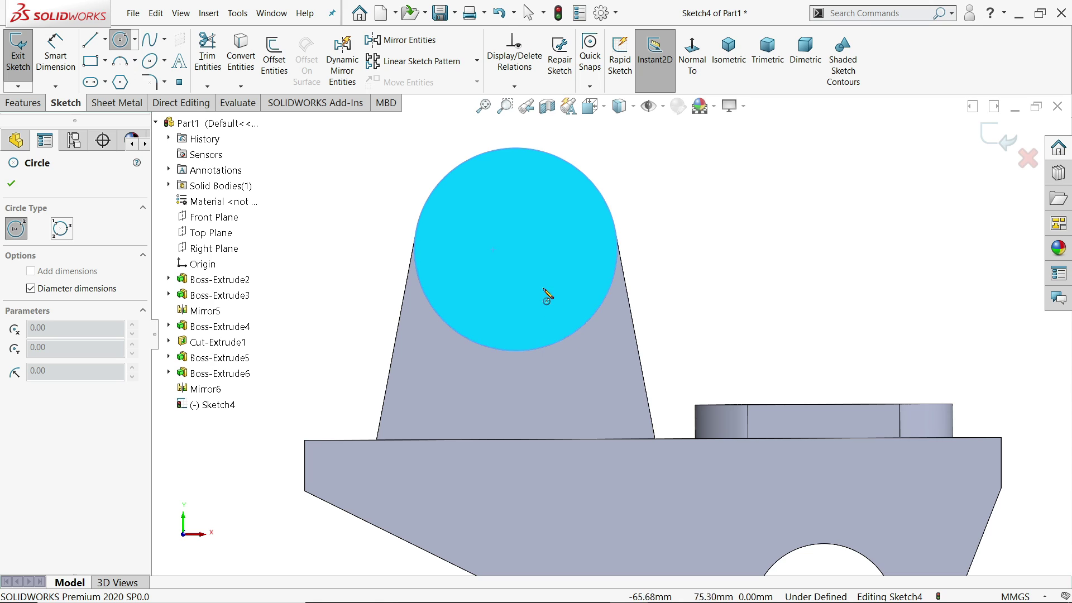
left_click(516, 249)
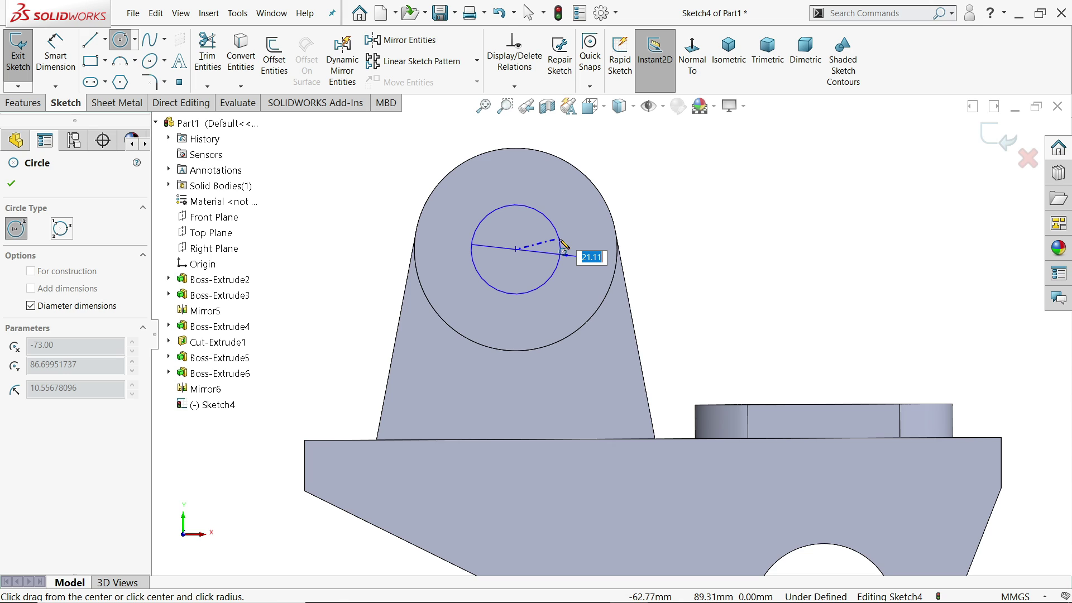
key("Return")
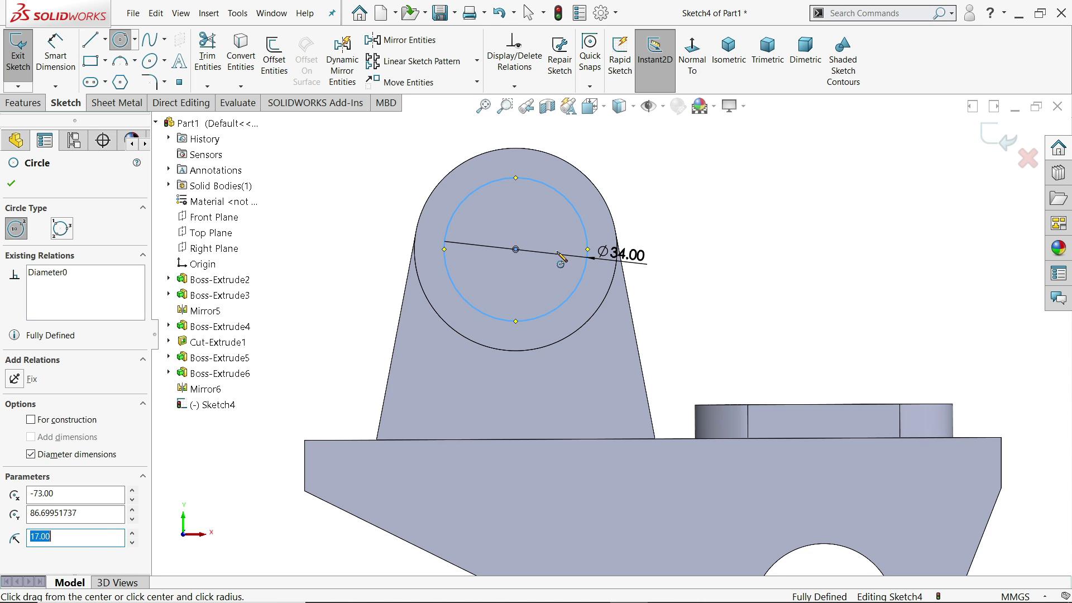
- Add a second concentric circle of 20 mm diameter at the cylinder's center
left_click(516, 249)
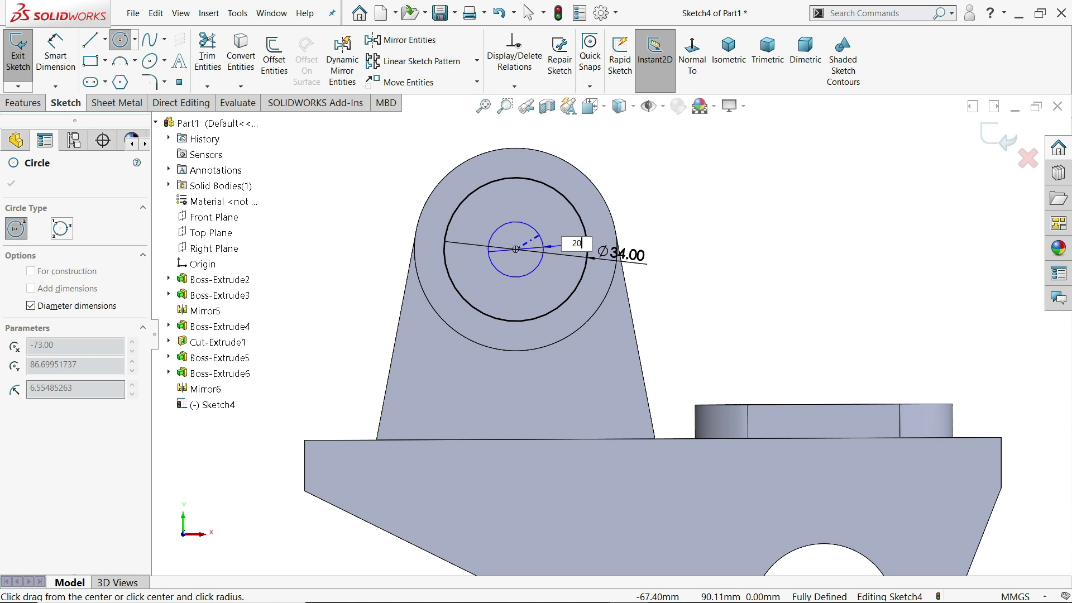
key("Return")
left_click(12, 183)
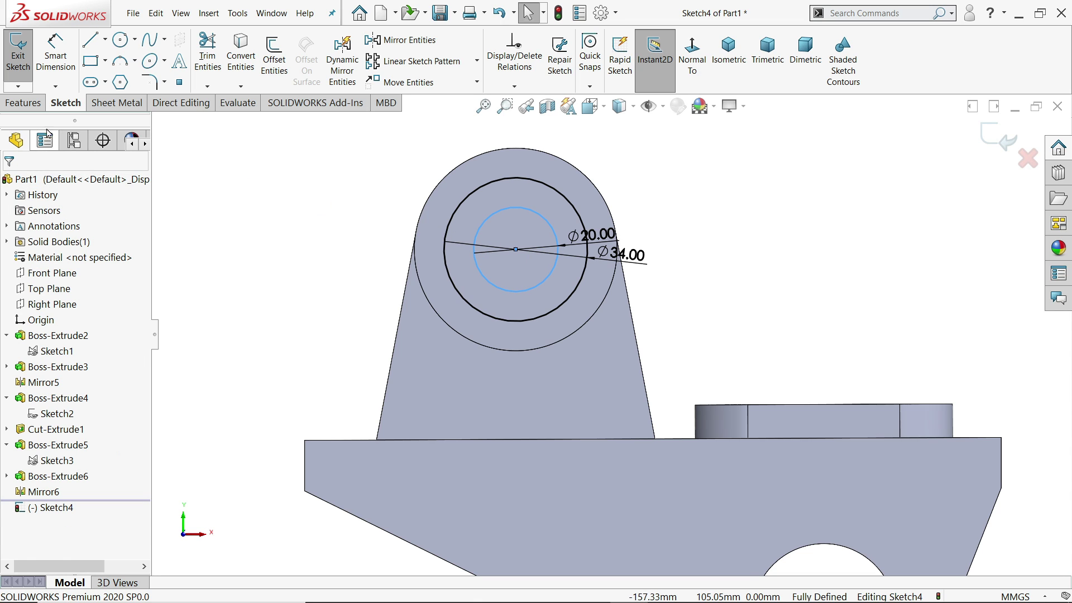
- Cut the 20 mm circle region of the end-face sketch through all, making the bore through the cylinder
left_click(23, 103)
left_click(210, 56)
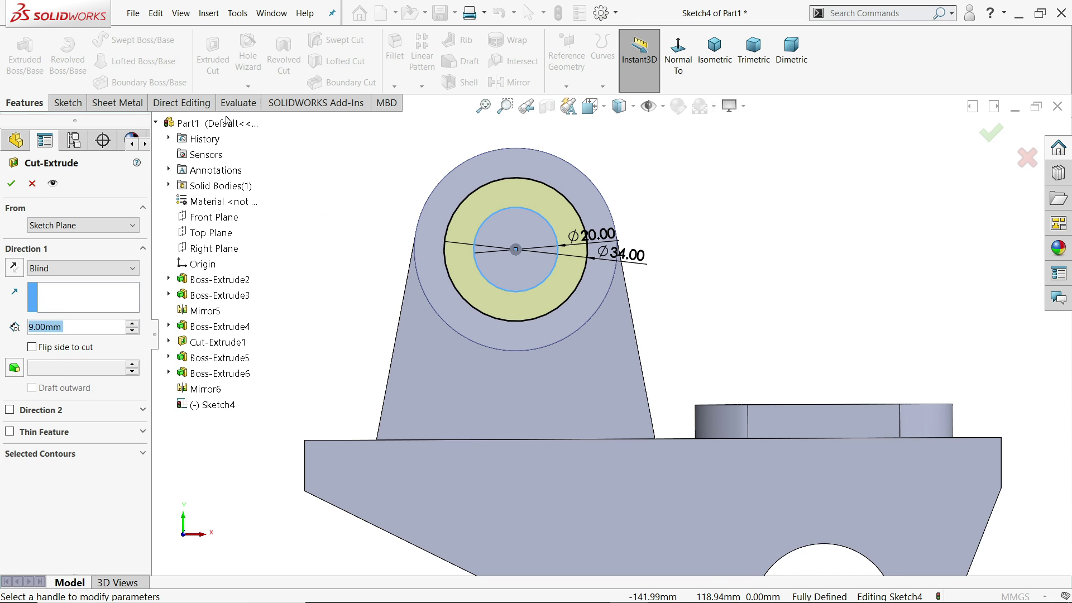
left_click(42, 459)
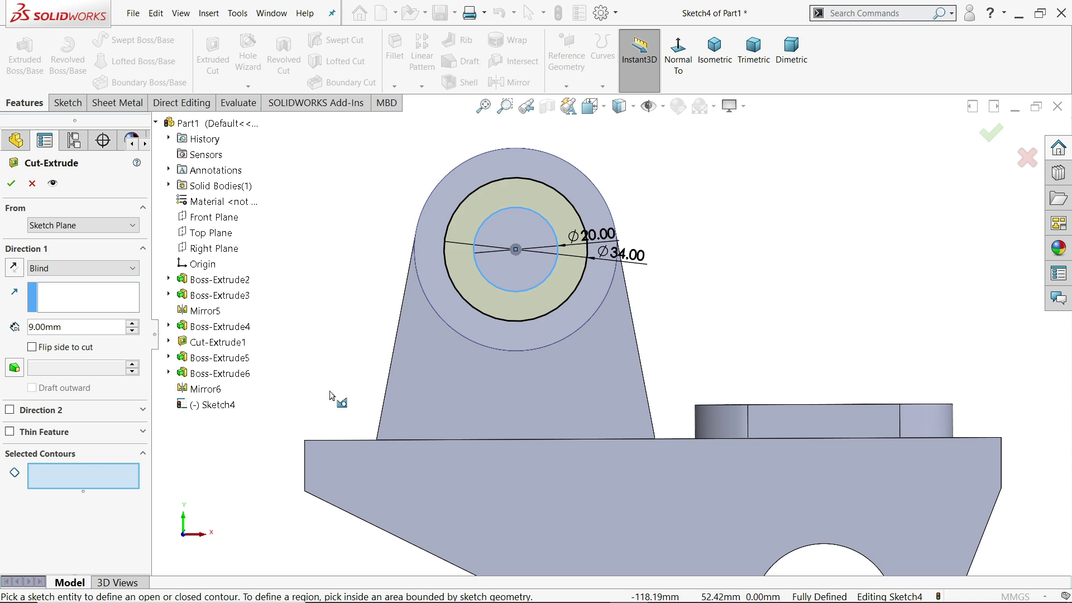
left_click(514, 270)
middle_click_drag(825, 258, 759, 293)
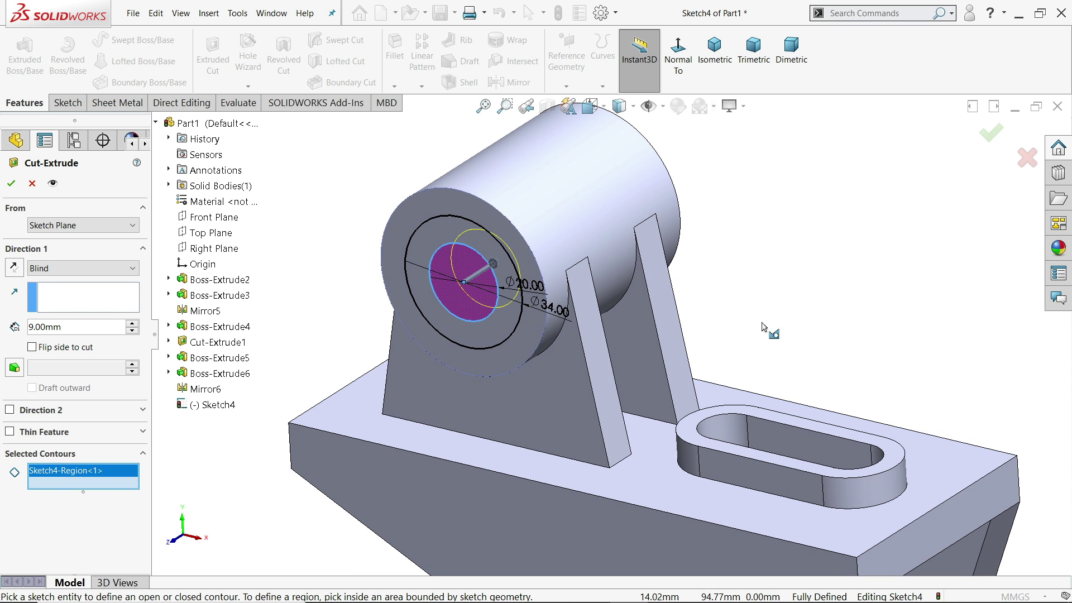
left_click(82, 268)
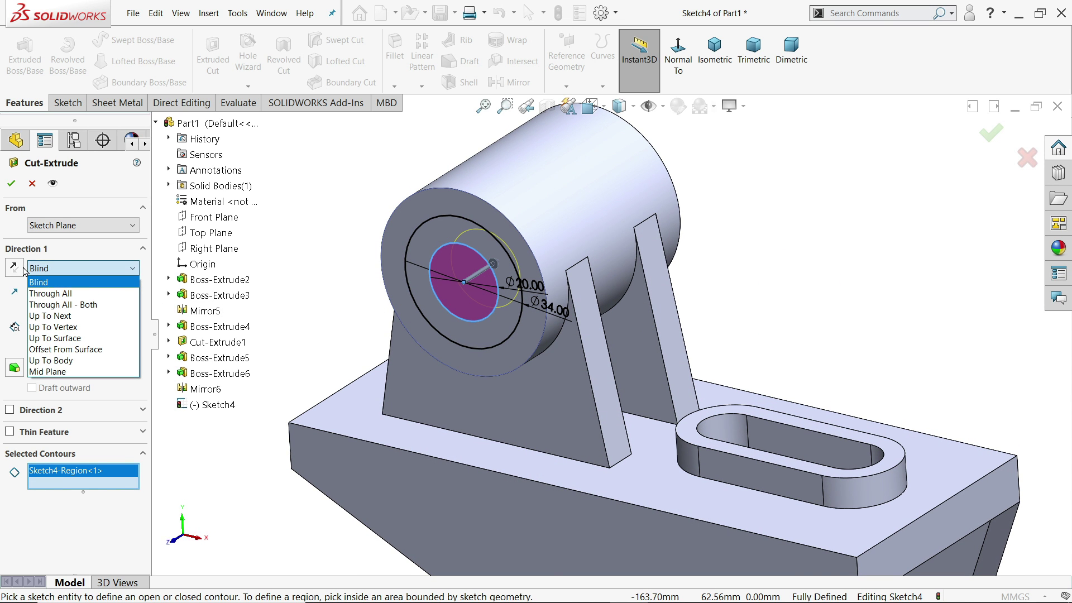
left_click(61, 293)
left_click(11, 183)
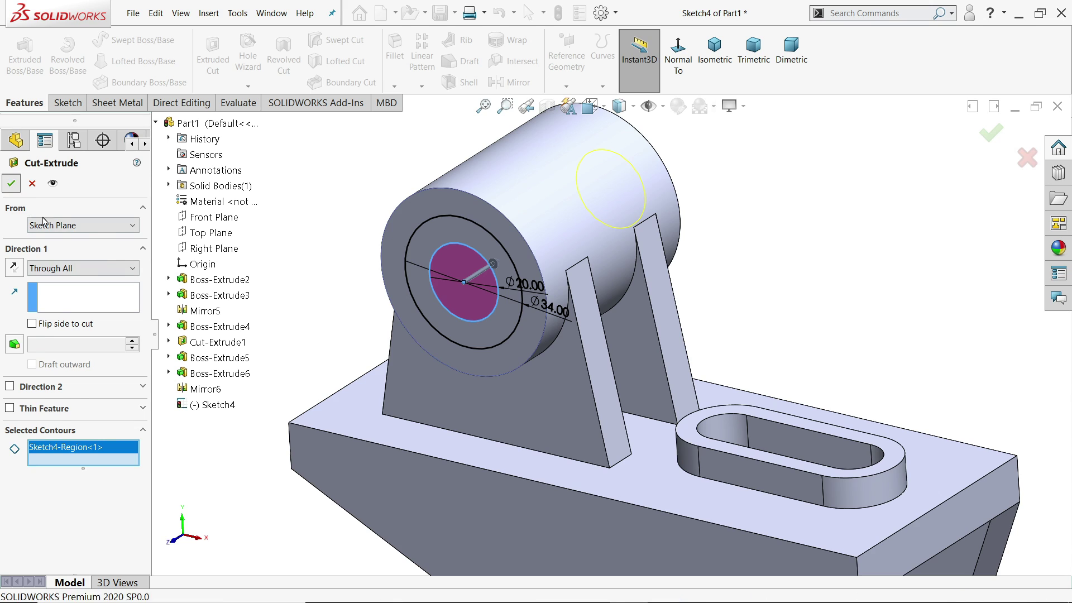
mouse_move(259, 307)
middle_mouse_down()
mouse_move(316, 210)
mouse_move(250, 308)
middle_mouse_up()
- Reuse the bore's sketch to cut the 34 mm circle 6 mm deep as a counterbore in the cylinder's front end
left_click(6, 507)
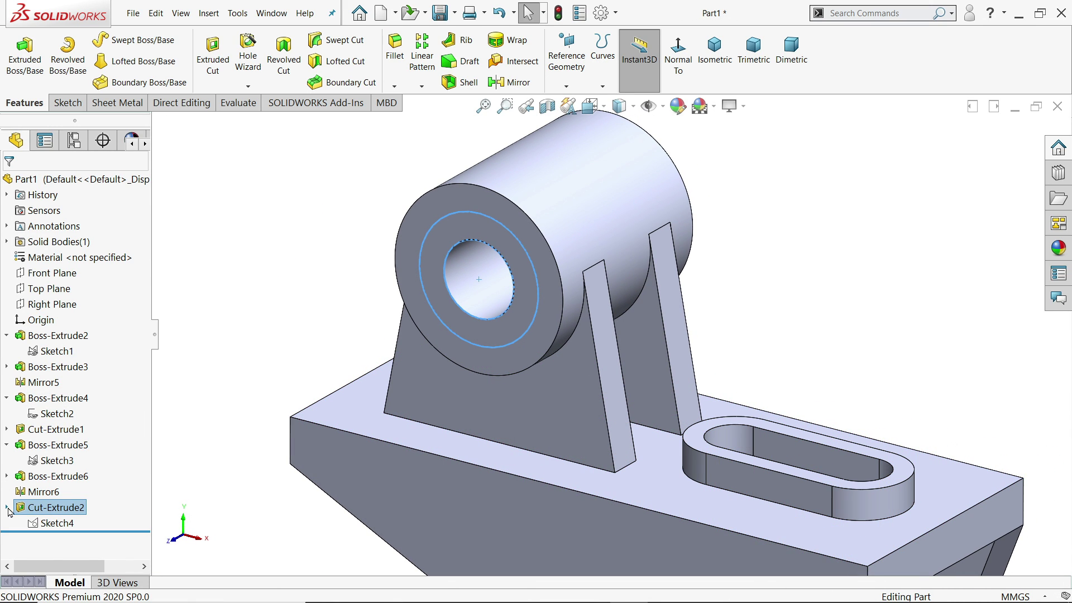
left_click(48, 524)
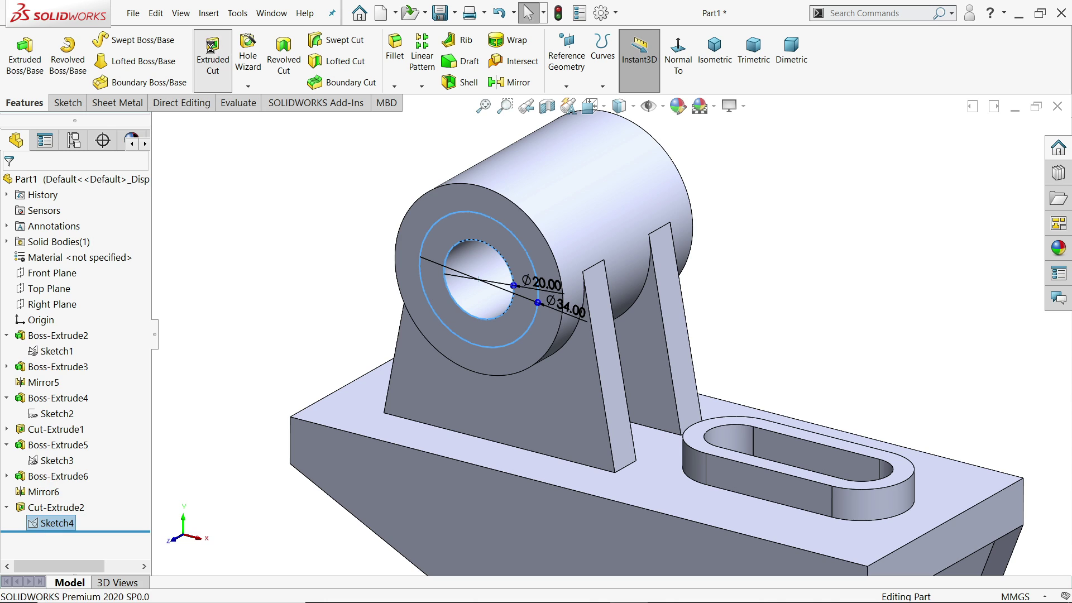
left_click(212, 56)
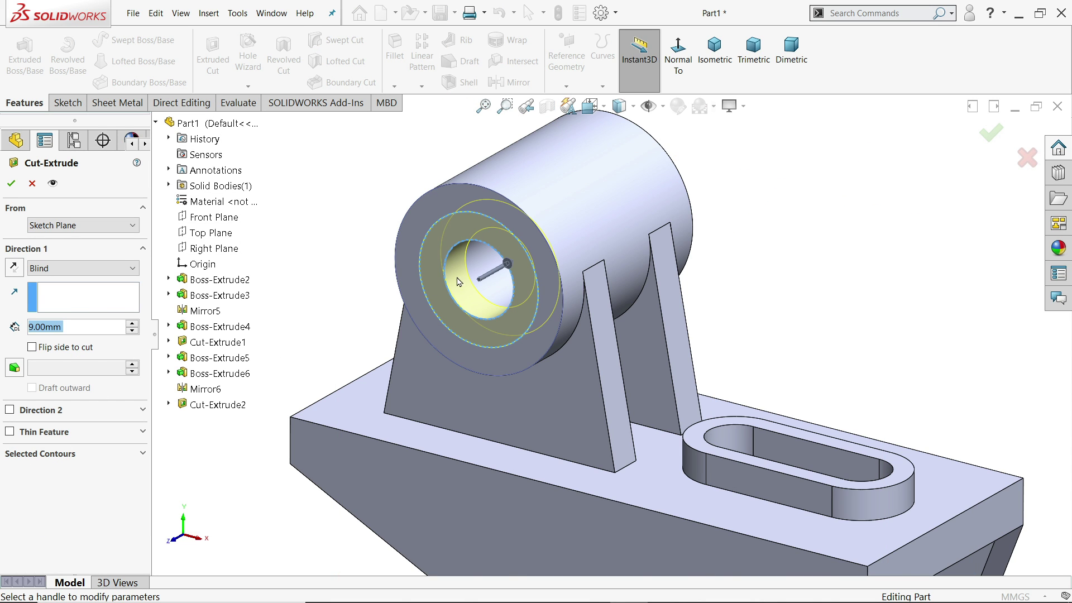
scroll(458, 282, "down", 2)
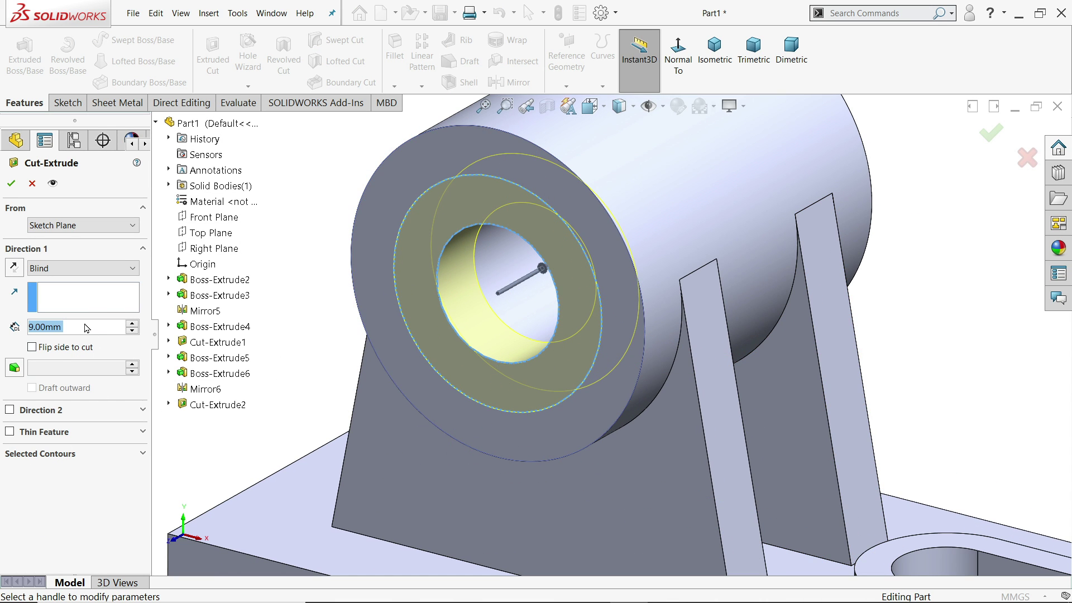
type("6")
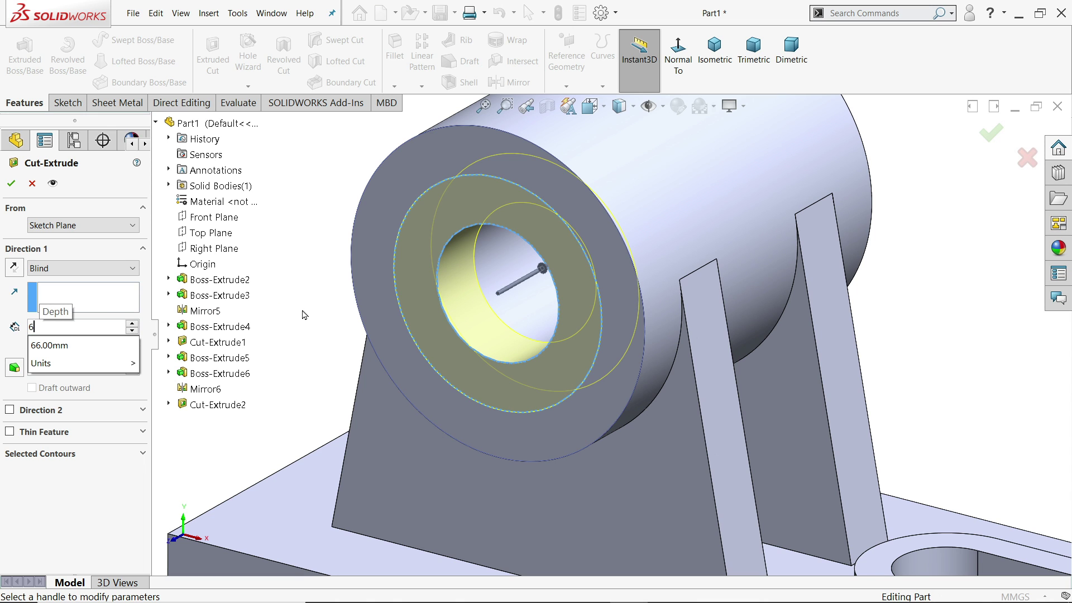
key("Return")
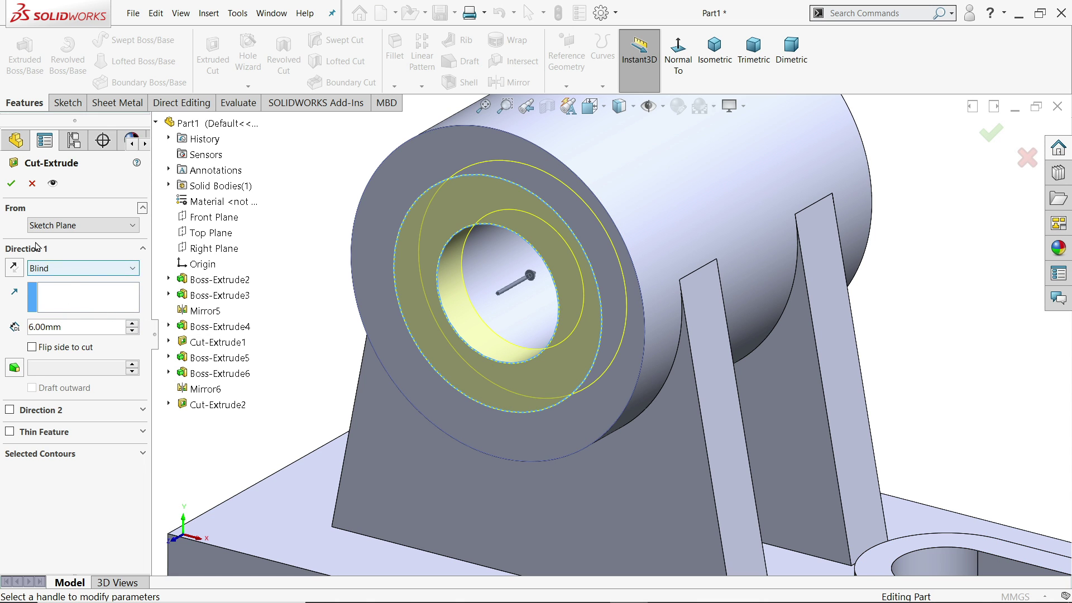
left_click(9, 184)
scroll(287, 287, "up", 3)
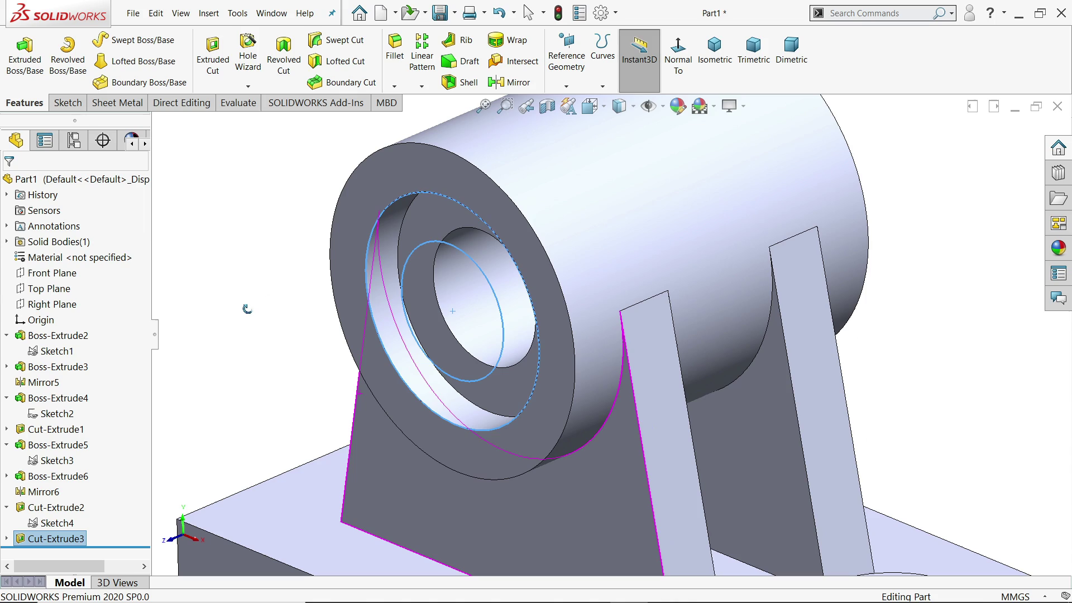
left_click(265, 331)
mouse_move(289, 327)
middle_mouse_down()
mouse_move(323, 271)
mouse_move(339, 290)
mouse_move(299, 323)
middle_mouse_up()
scroll(793, 310, "up", 2)
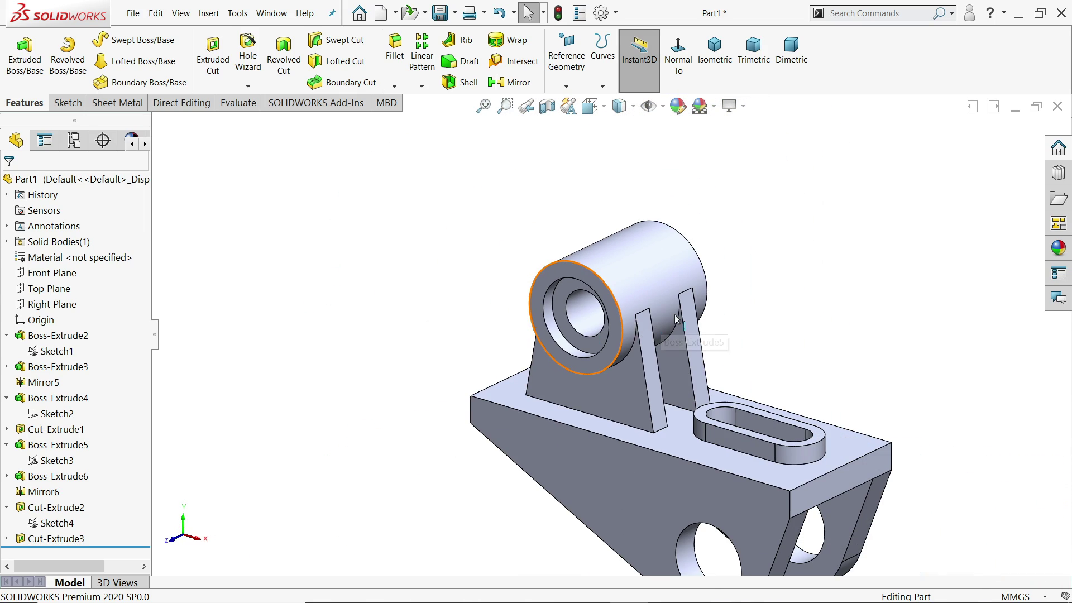
- Mirror the counterbore cut about the Front Plane to the cylinder's opposite end
scroll(792, 309, "down", 2)
middle_click_drag(793, 310, 797, 344)
left_click(509, 82)
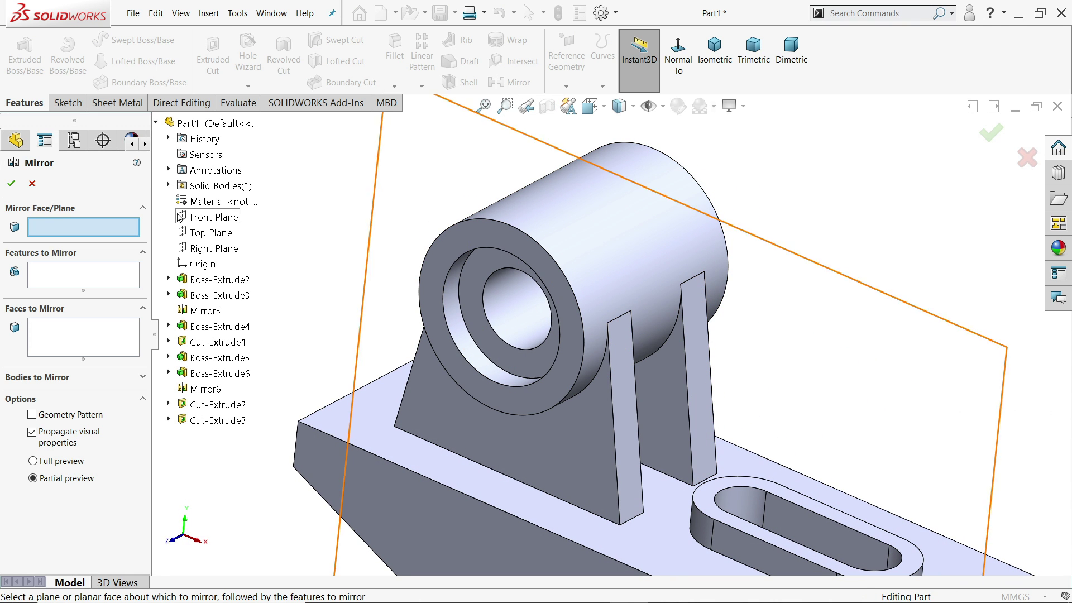
left_click(213, 217)
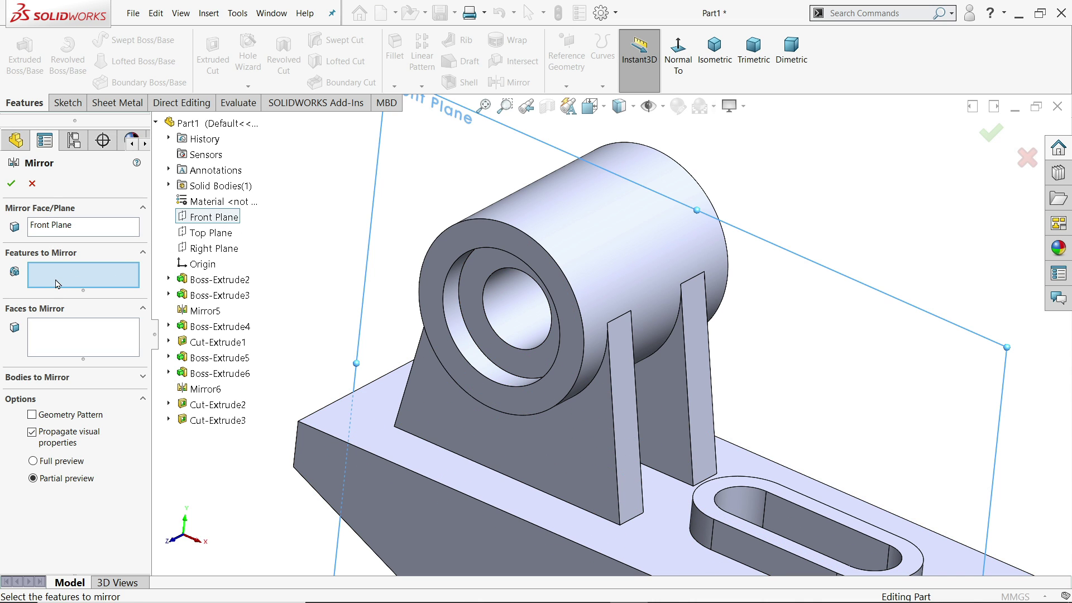
left_click(486, 342)
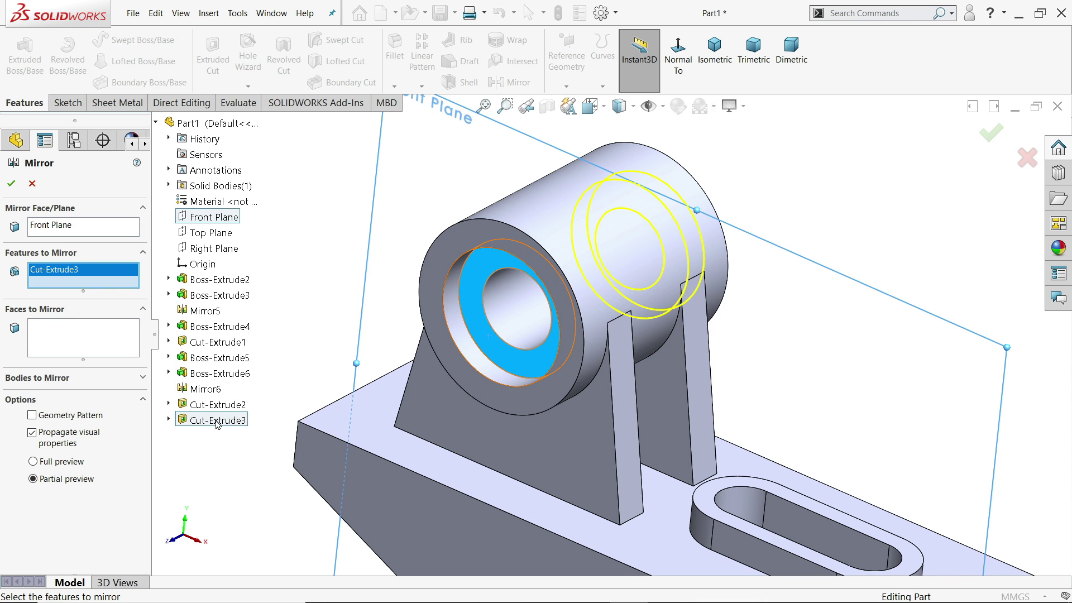
left_click(16, 190)
middle_click_drag(491, 335, 645, 271)
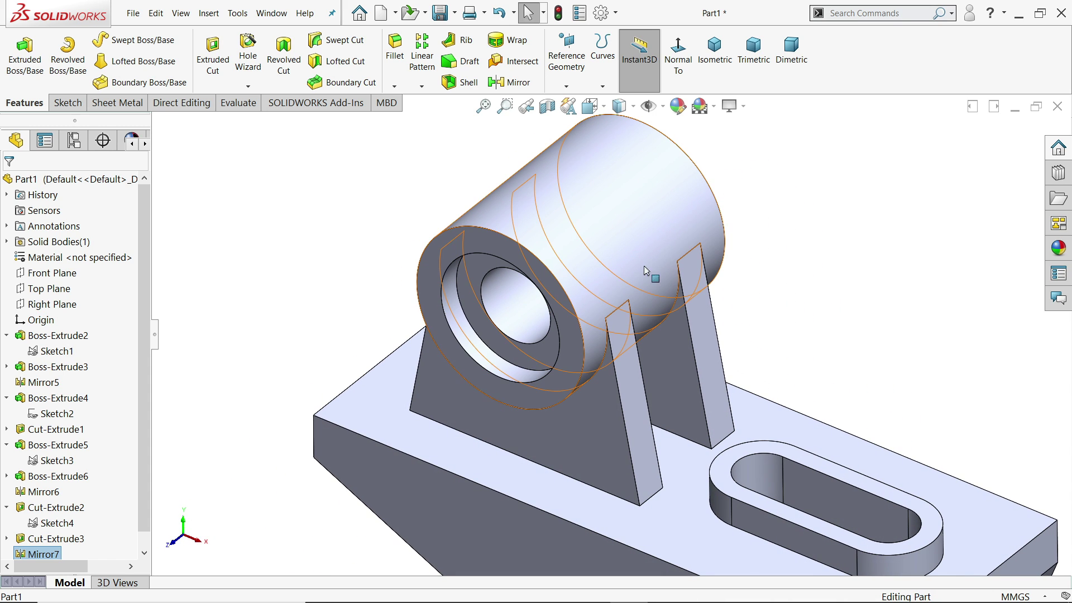
- Show the bracket in isometric view and turn on RealView Graphics for the display
left_click(715, 50)
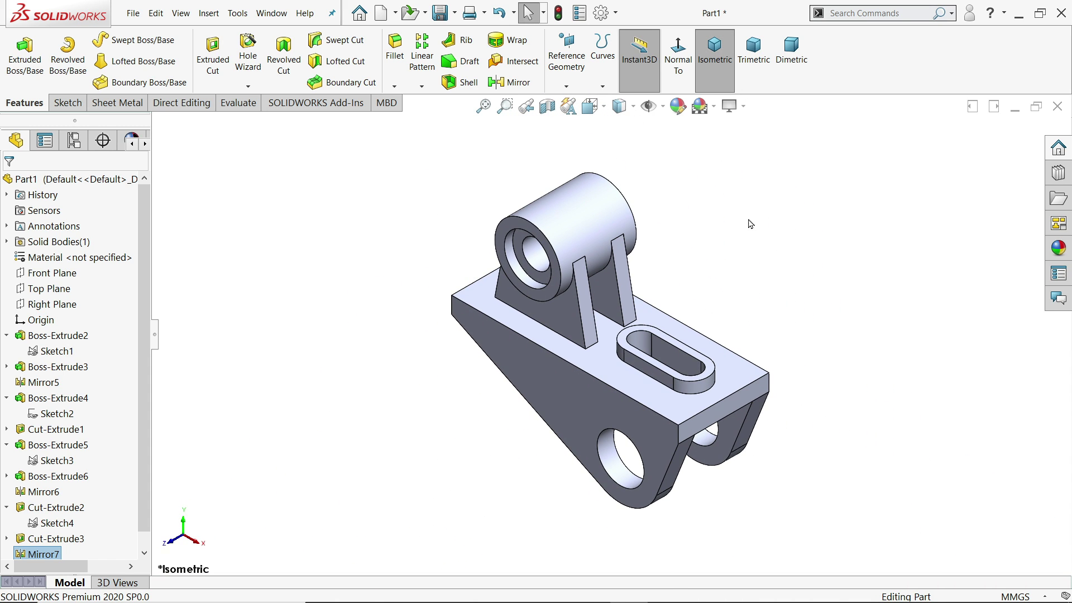
left_click(742, 109)
left_click(750, 124)
scroll(659, 329, "down", 2)
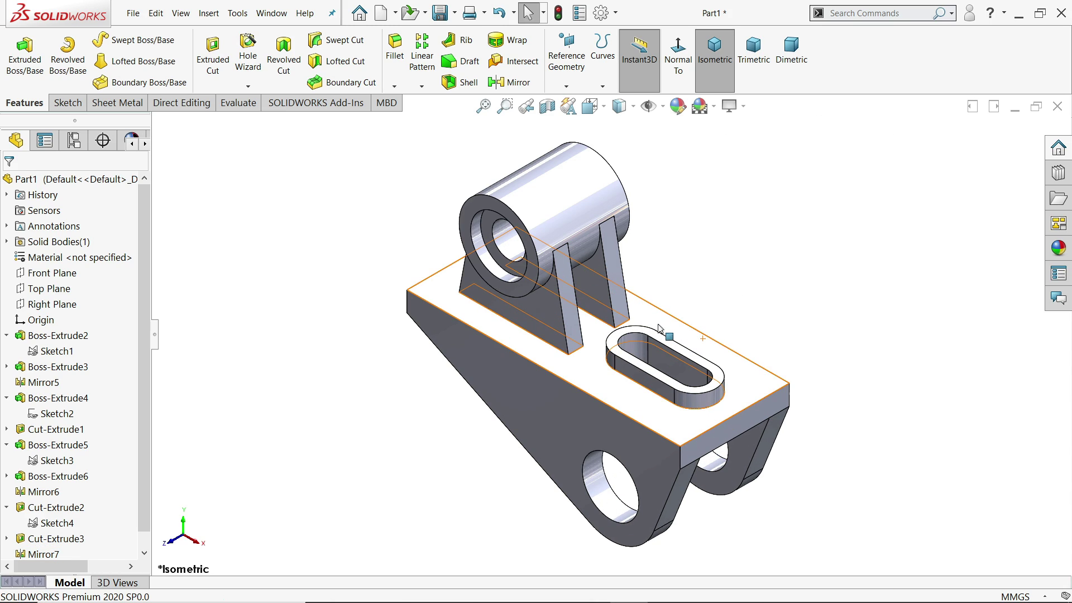
left_click(659, 328)
middle_click_drag(756, 290, 756, 249)
left_click(759, 254)
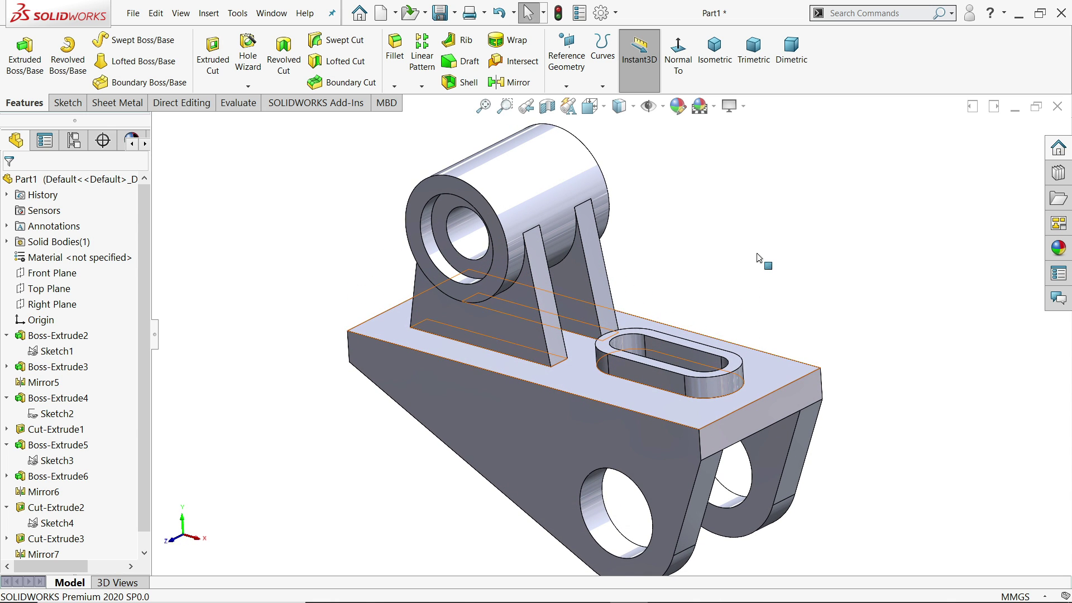
- Apply a bright cyan color from the standard palette to the whole part
left_click(679, 106)
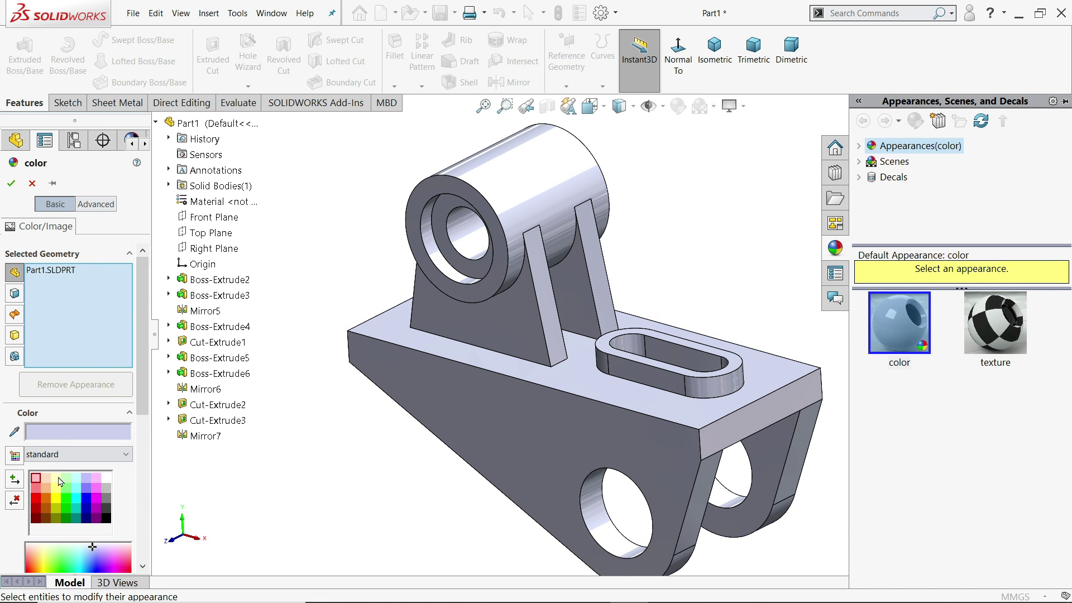
left_click(77, 501)
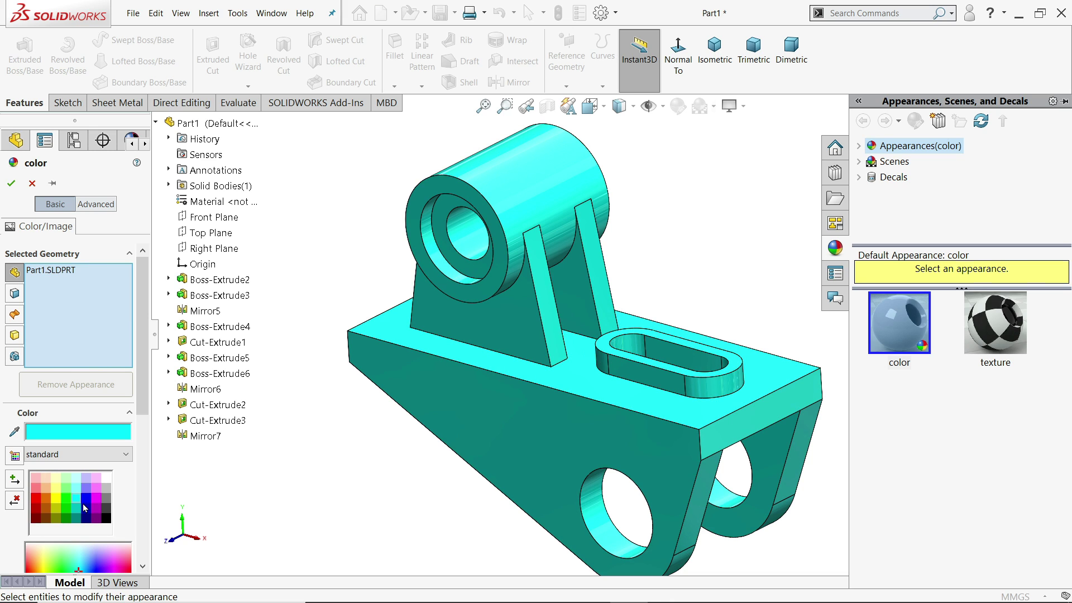
left_click(76, 509)
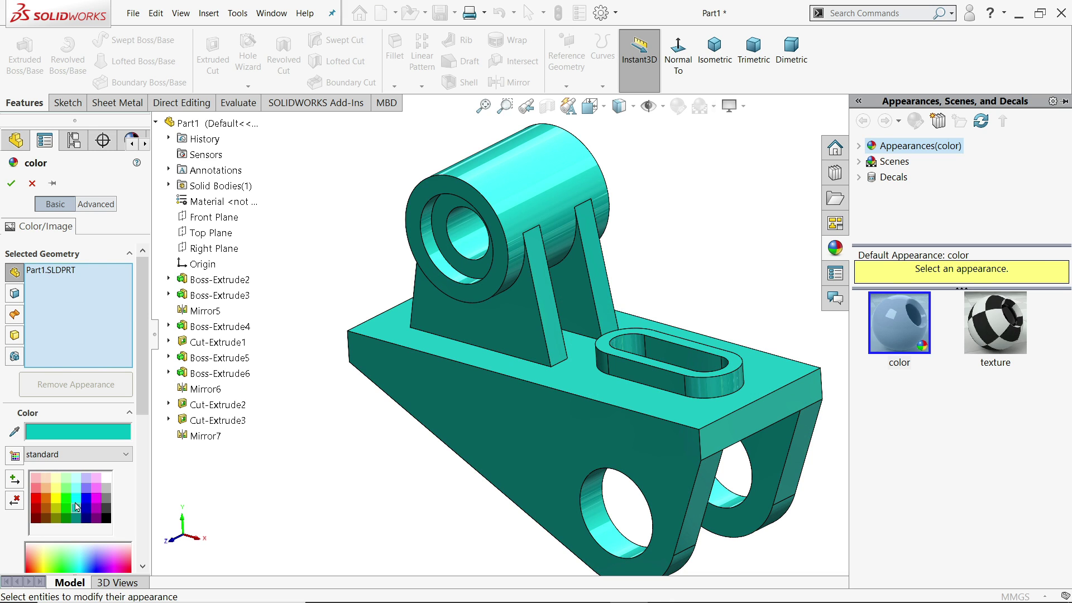
left_click(78, 500)
left_click(11, 184)
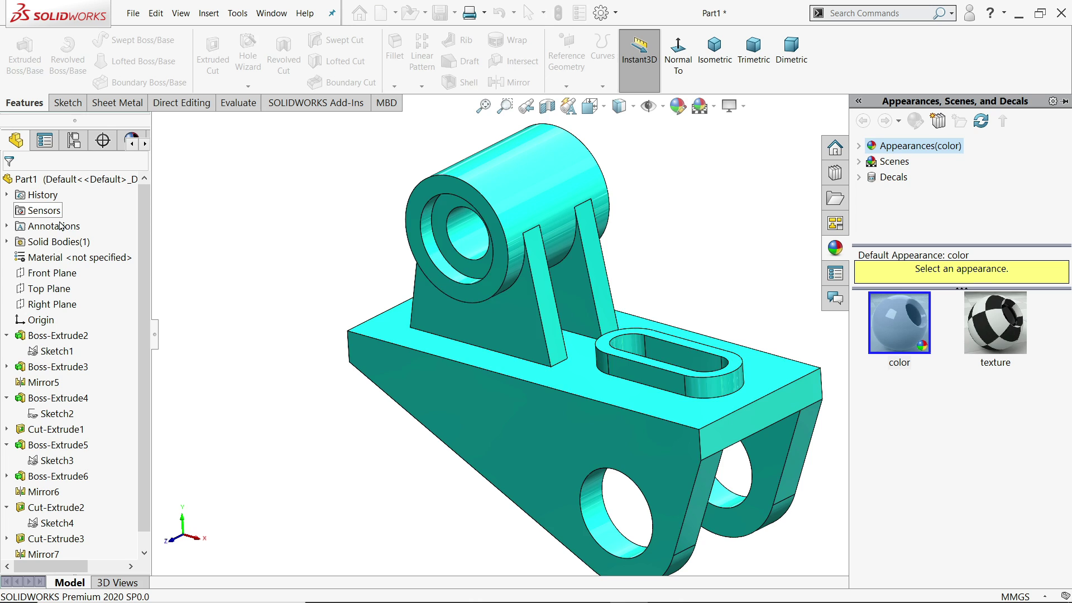
middle_click_drag(287, 277, 295, 256)
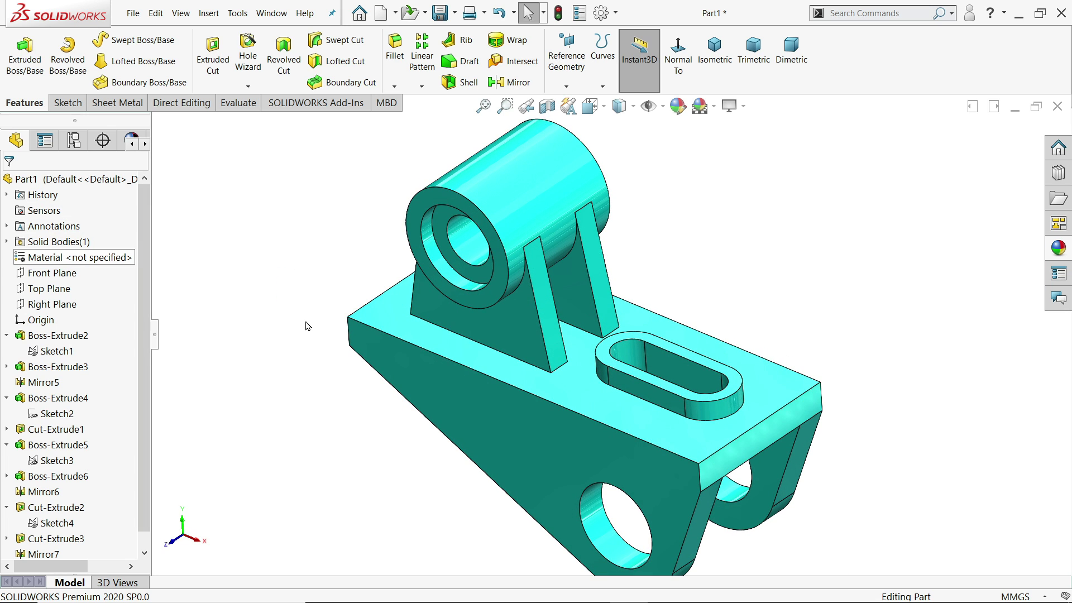
scroll(313, 330, "up", 3)
scroll(336, 345, "down", 2)
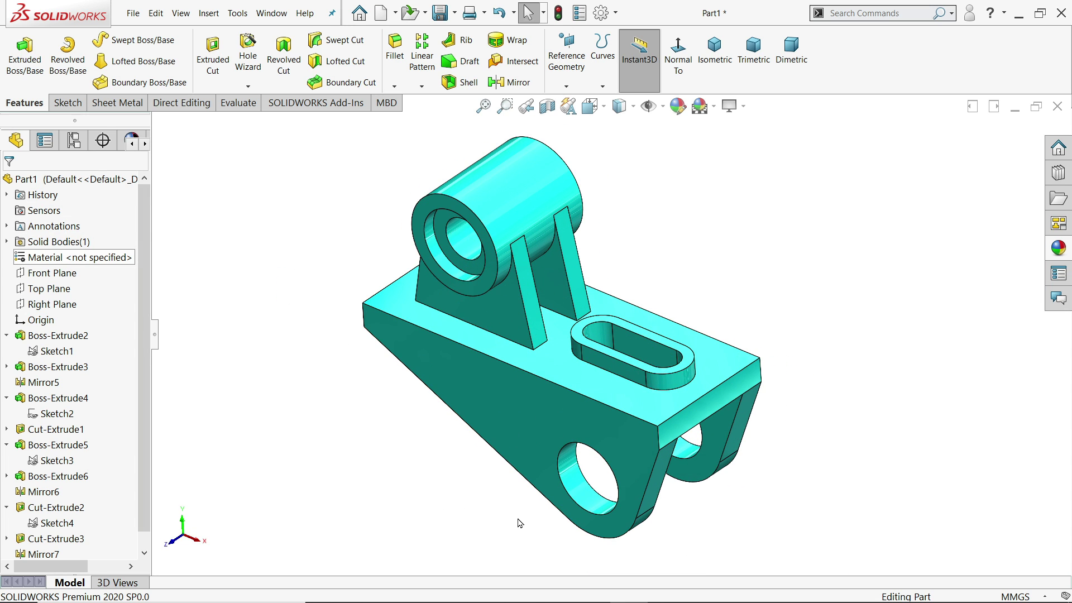